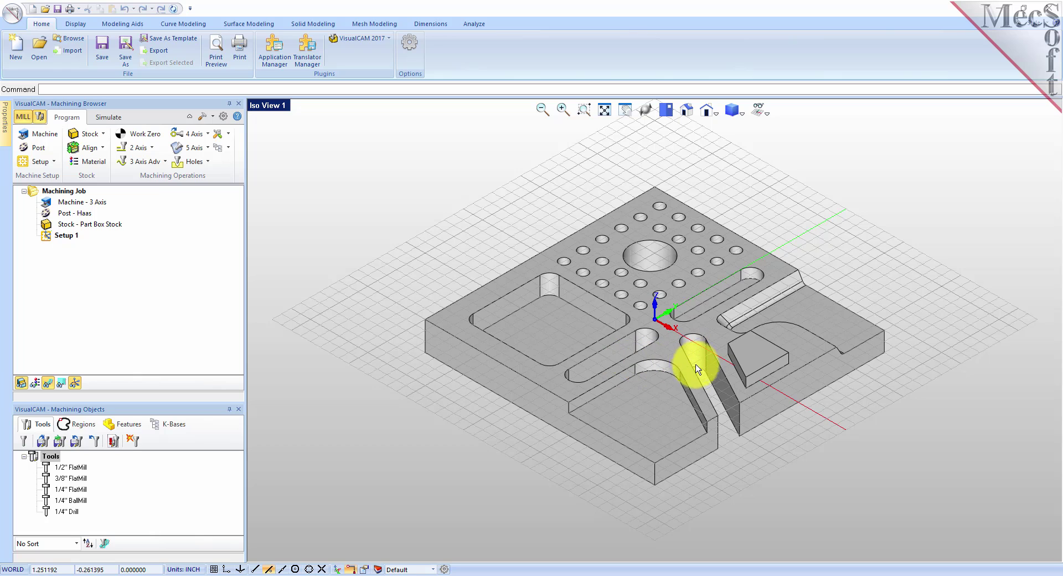
# Hide the construction grid in the isometric view.
pyautogui.click(766, 119)
pyautogui.click(777, 126)
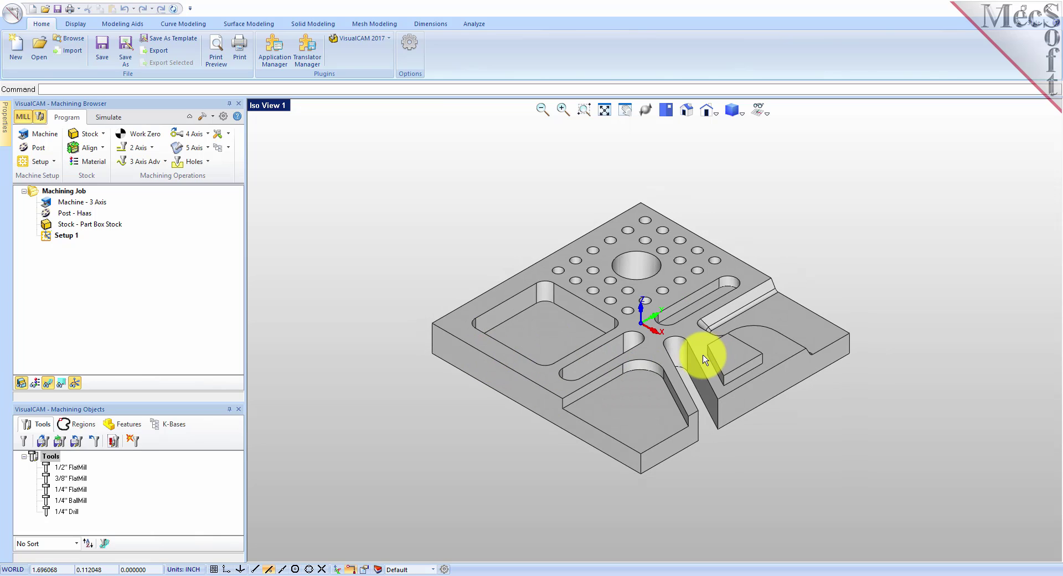
pyautogui.scroll(1, 700, 355)
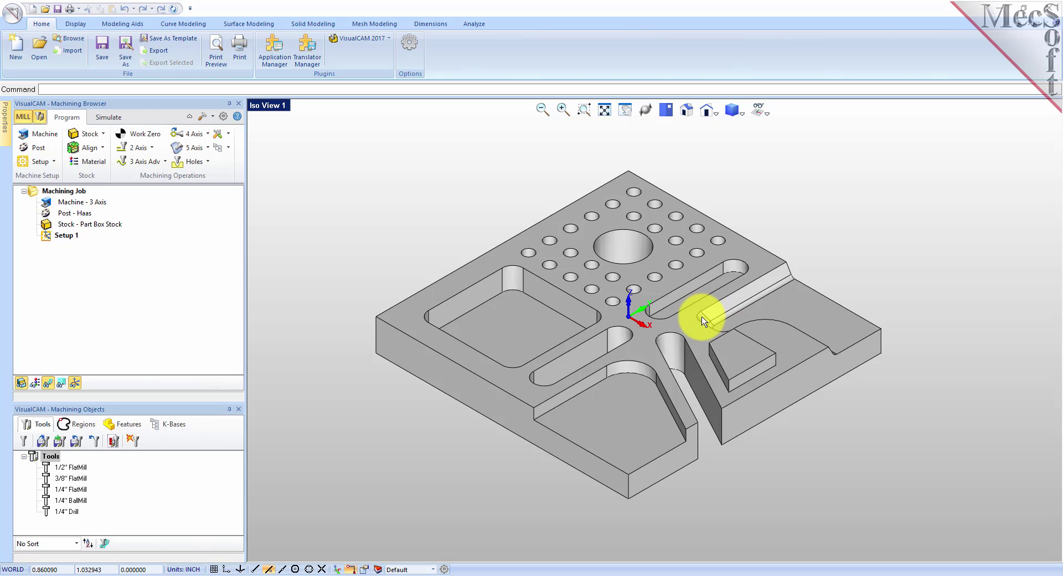
# Examine the plate's holes, pockets, slots and raised boss from several viewing angles.
pyautogui.moveTo(580, 373)
pyautogui.mouseDown(button='right')
pyautogui.moveTo(517, 368)
pyautogui.moveTo(609, 340)
pyautogui.moveTo(613, 391)
pyautogui.moveTo(593, 379)
pyautogui.moveTo(614, 288)
pyautogui.moveTo(603, 350)
pyautogui.moveTo(600, 308)
pyautogui.moveTo(593, 374)
pyautogui.mouseUp(button='right')
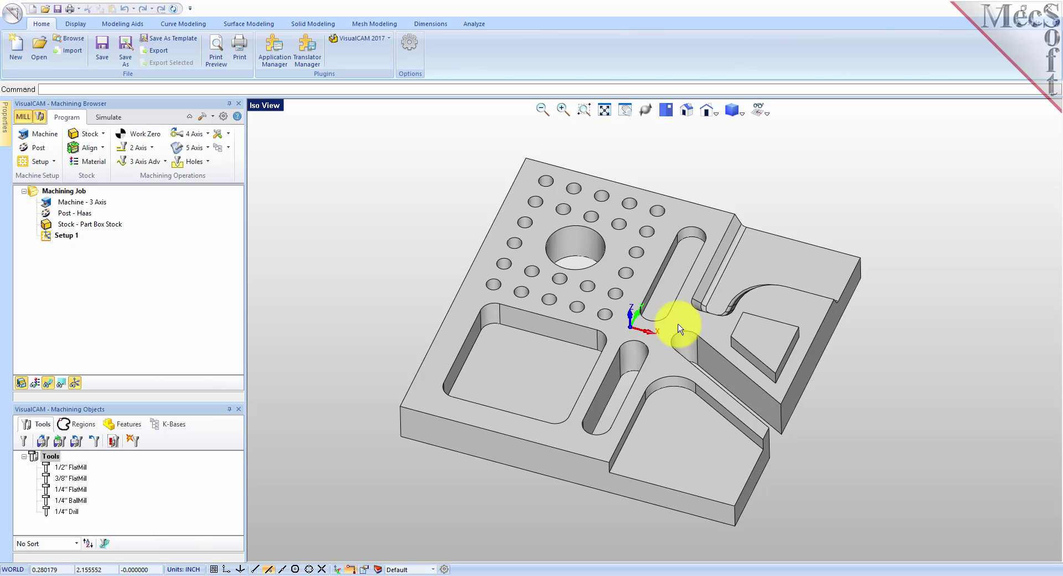
pyautogui.moveTo(612, 455); pyautogui.dragTo(612, 403, button='middle')
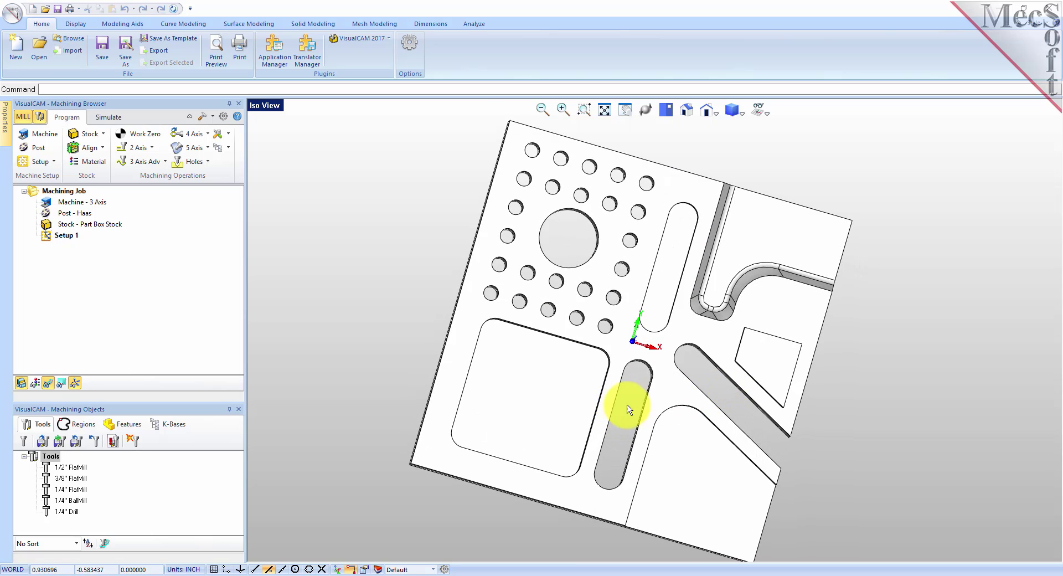
pyautogui.moveTo(755, 427)
pyautogui.mouseDown(button='middle')
pyautogui.moveTo(680, 411)
pyautogui.moveTo(702, 413)
pyautogui.mouseUp(button='middle')
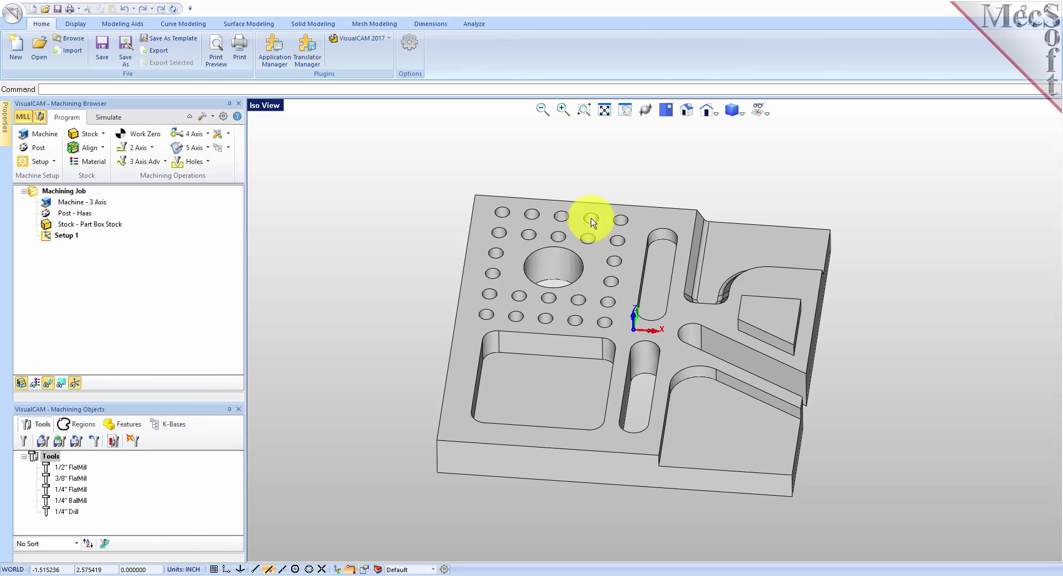
pyautogui.moveTo(560, 265)
pyautogui.mouseDown(button='right')
pyautogui.moveTo(560, 307)
pyautogui.moveTo(560, 185)
pyautogui.moveTo(545, 256)
pyautogui.moveTo(554, 249)
pyautogui.mouseUp(button='right')
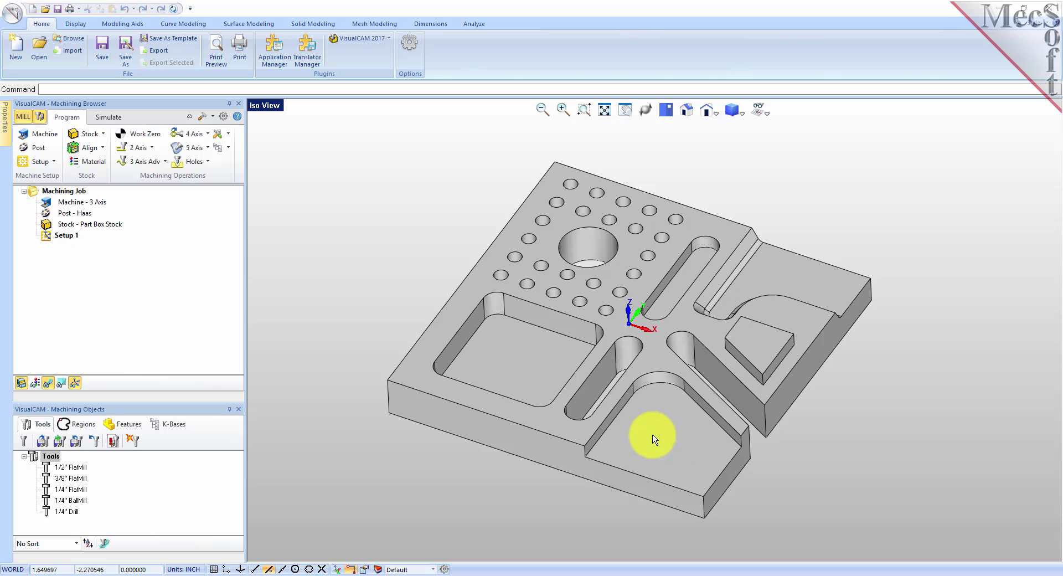
pyautogui.moveTo(633, 429); pyautogui.dragTo(636, 428, button='middle')
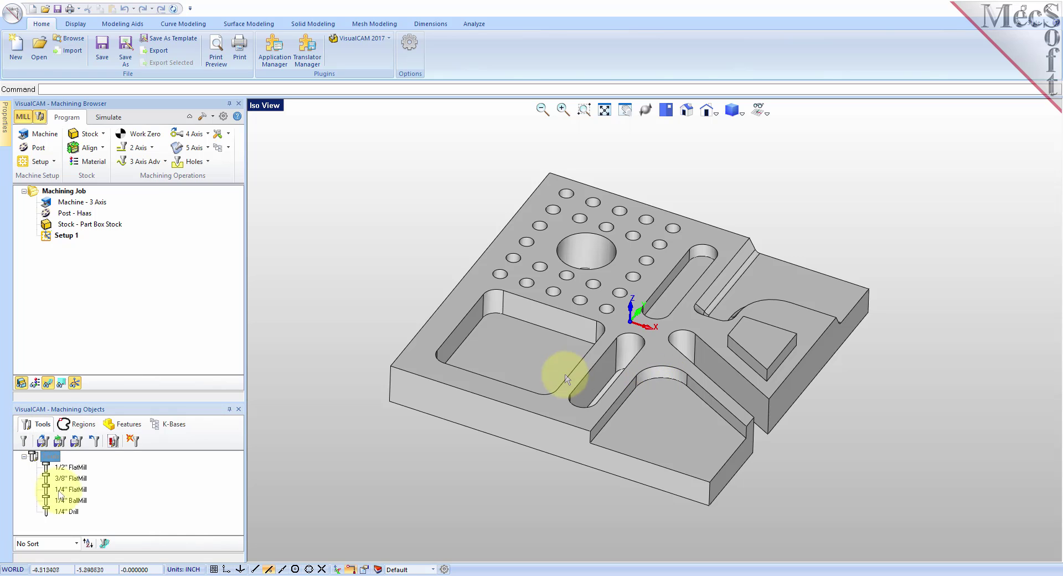
# Detect the part's machining features interactively, using its top flat face as the selected area.
pyautogui.click(140, 477)
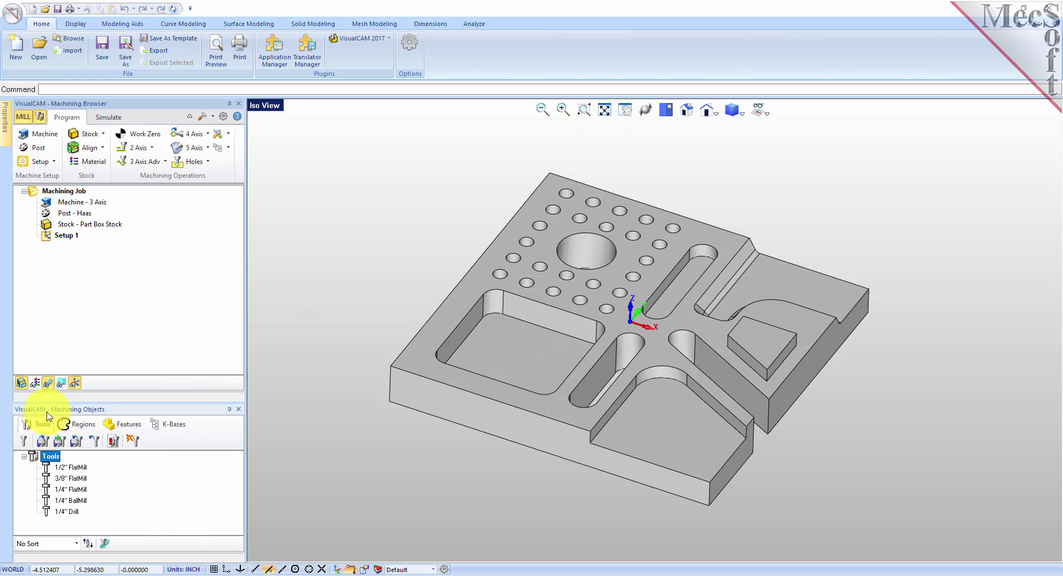
pyautogui.click(132, 432)
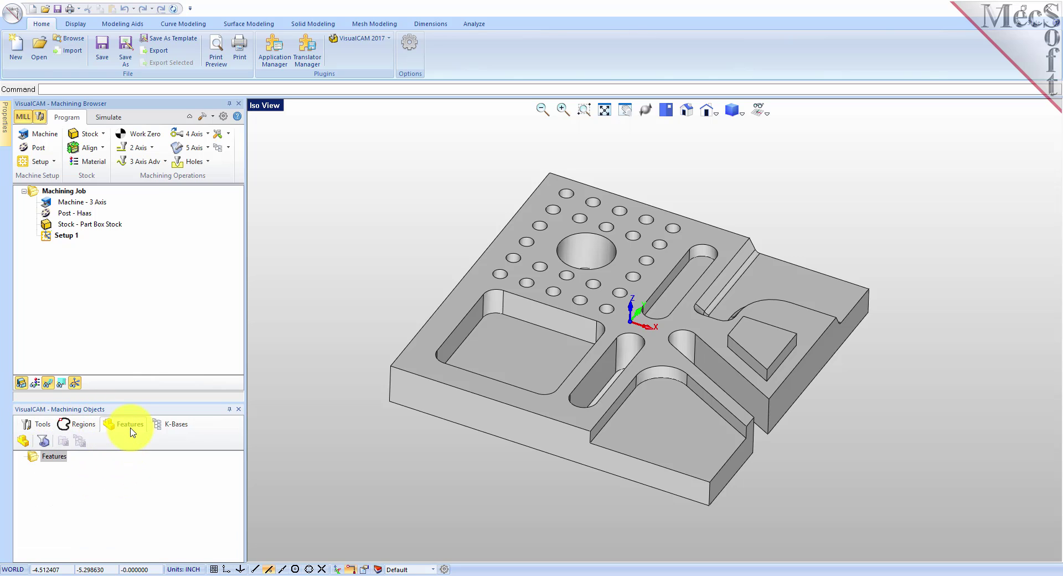
pyautogui.click(27, 444)
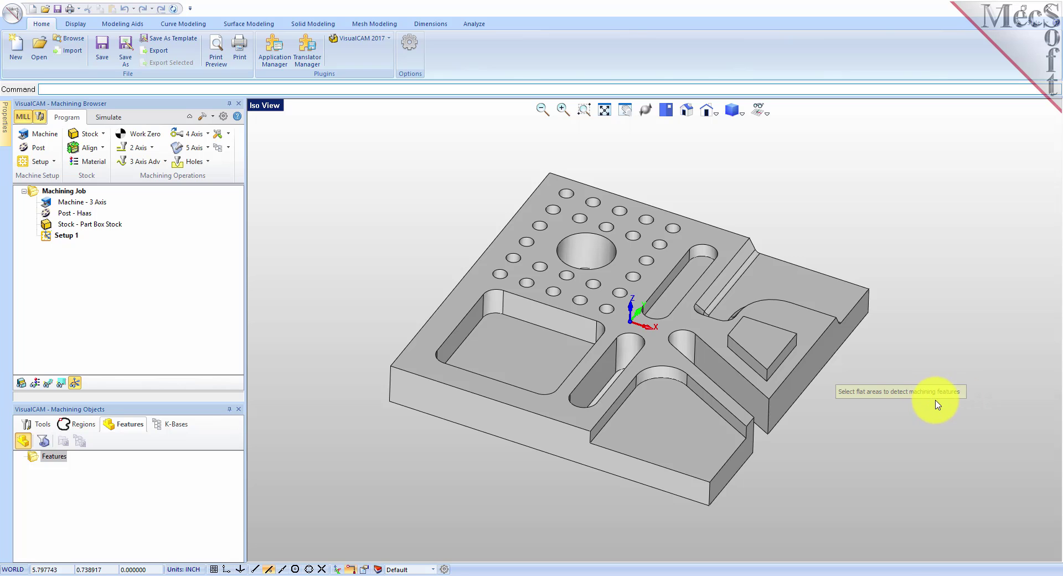
pyautogui.click(482, 283)
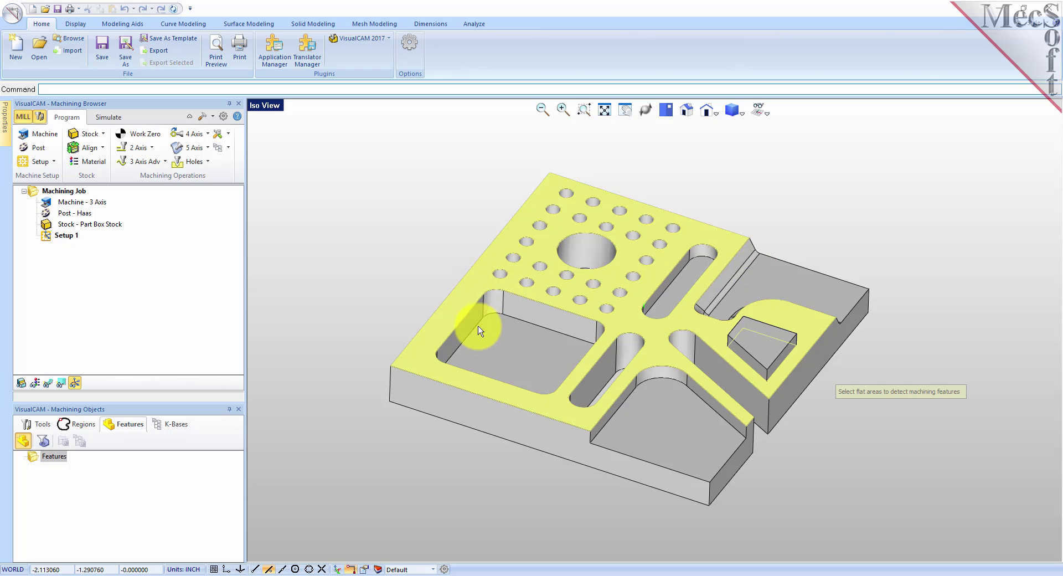
pyautogui.rightClick(399, 262)
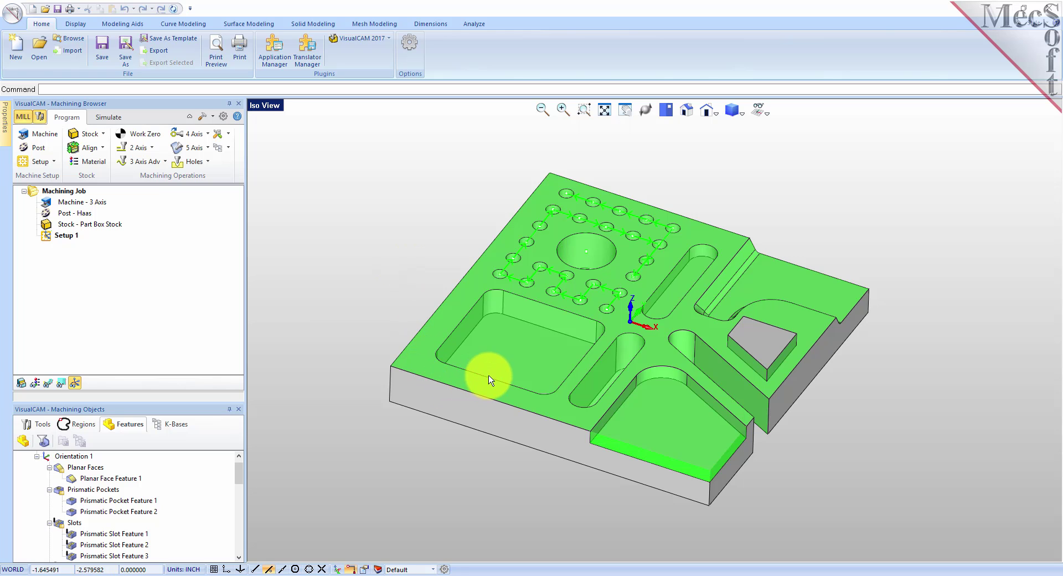
# Enlarge the feature list and highlight the planar face, prismatic pocket, slot and pocket groups on the part.
pyautogui.moveTo(162, 403); pyautogui.dragTo(167, 299)
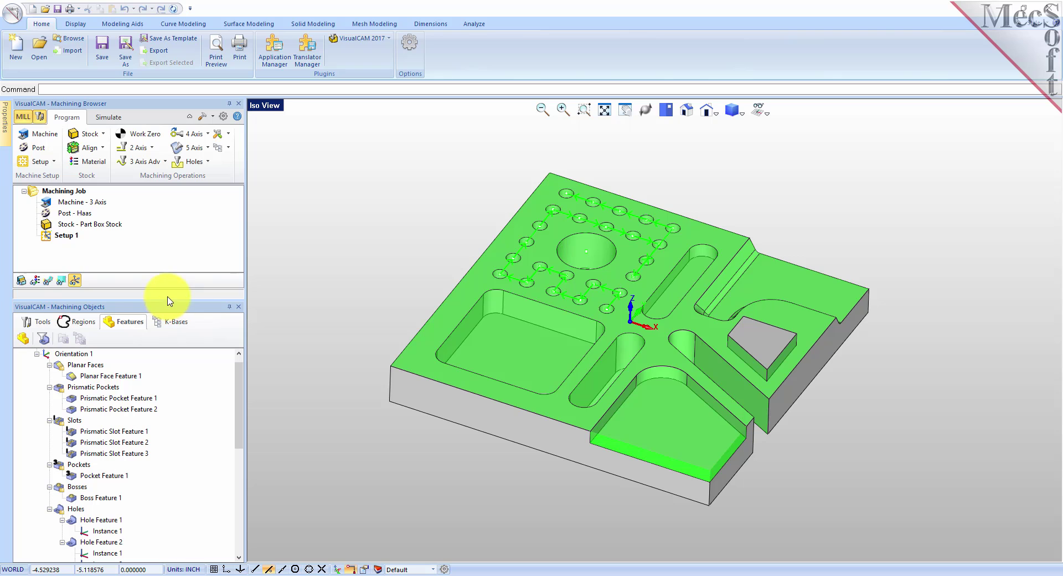
pyautogui.moveTo(237, 427); pyautogui.dragTo(239, 390)
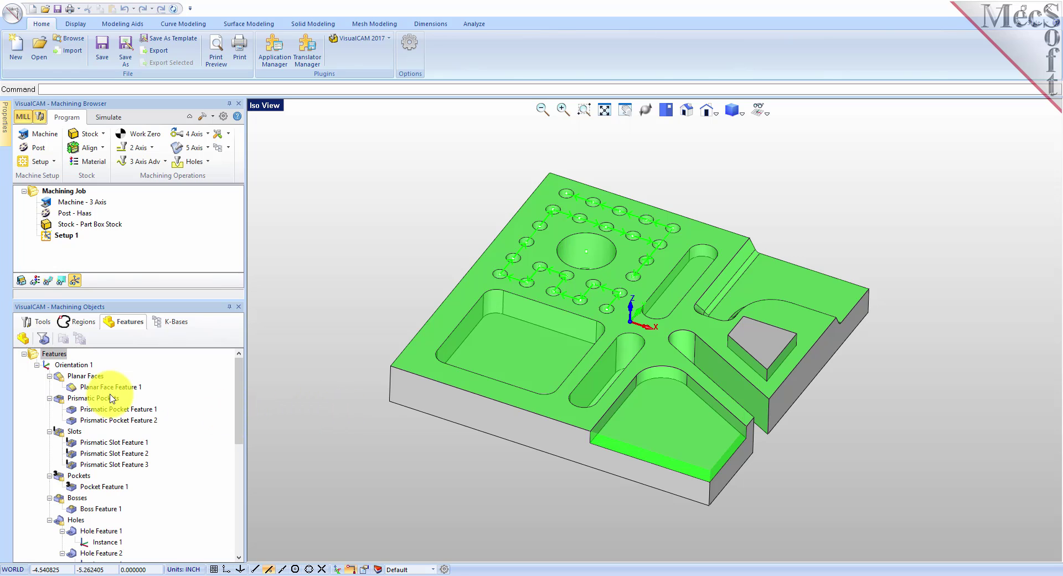
pyautogui.click(68, 366)
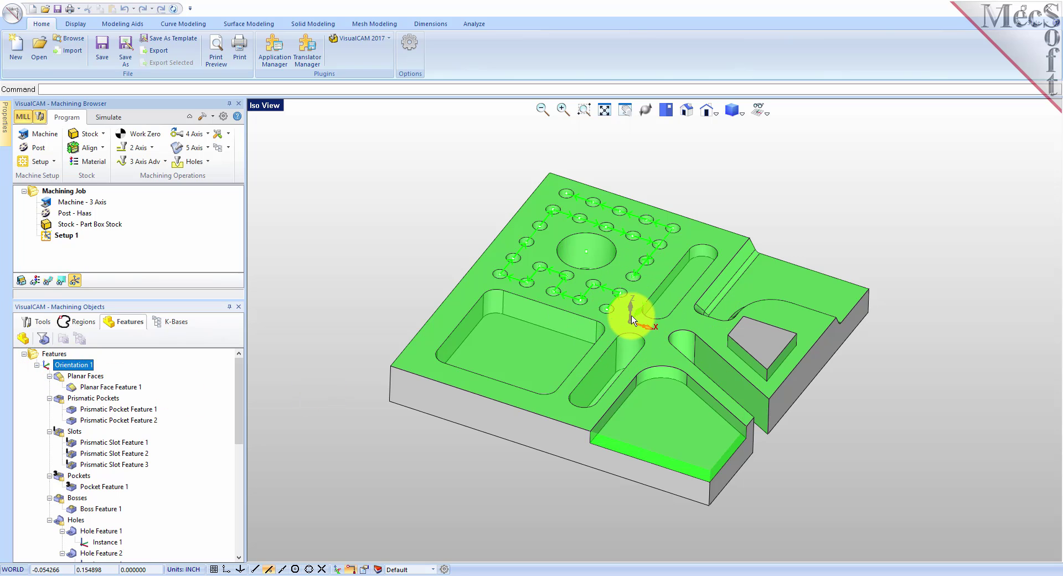
pyautogui.click(92, 377)
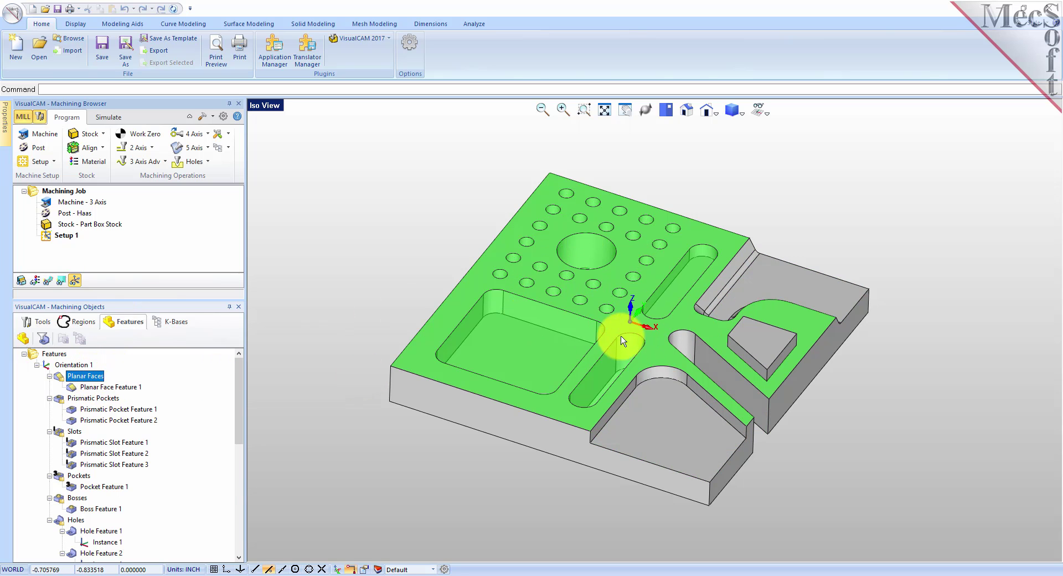
pyautogui.click(94, 398)
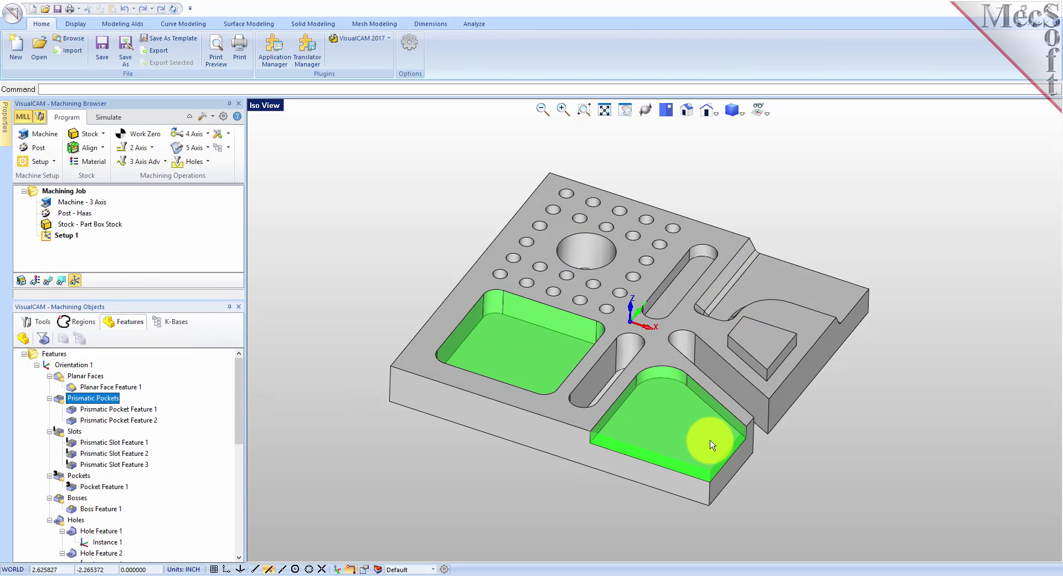
pyautogui.click(74, 431)
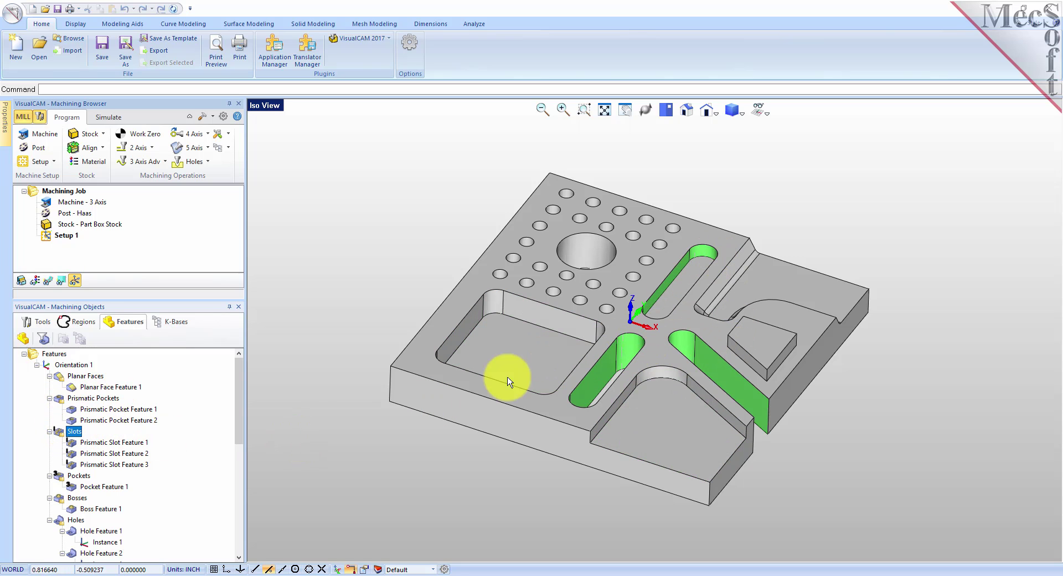
pyautogui.click(78, 477)
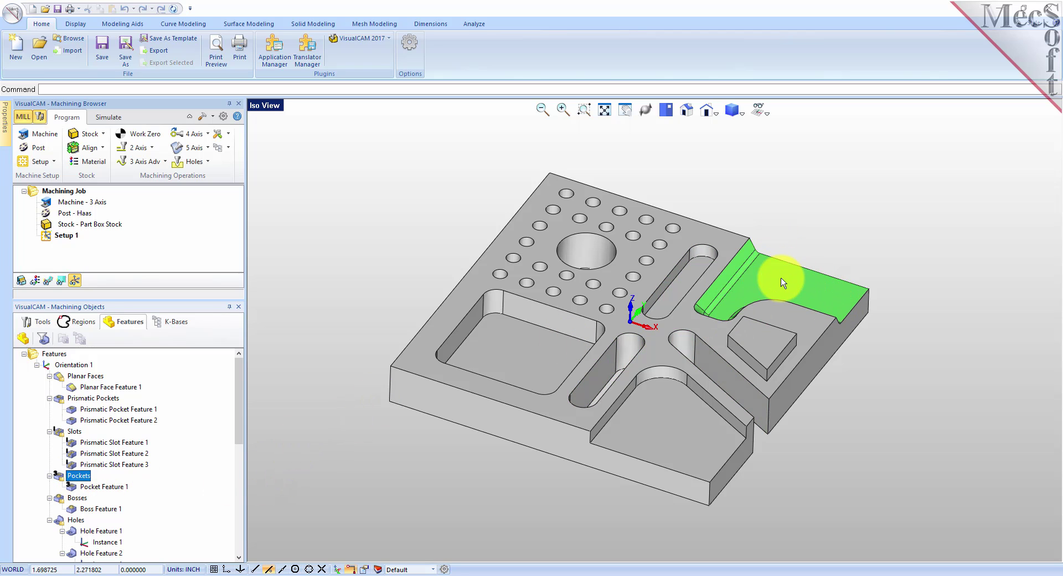
# Highlight the large centre hole feature and the small hole pattern feature to examine them on the part.
pyautogui.moveTo(240, 424); pyautogui.dragTo(238, 457)
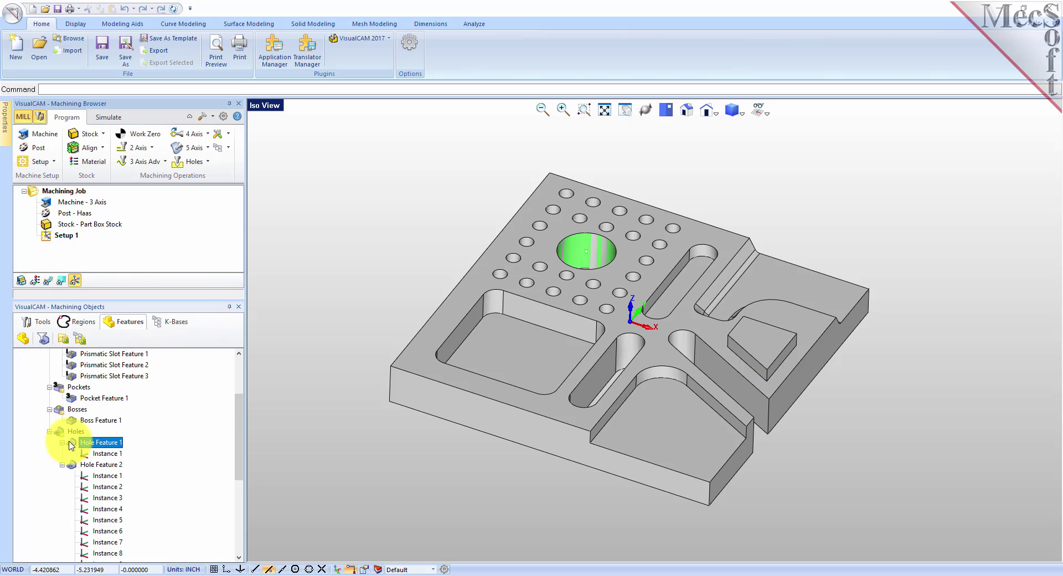
pyautogui.moveTo(548, 258)
pyautogui.mouseDown(button='right')
pyautogui.moveTo(550, 304)
pyautogui.moveTo(546, 264)
pyautogui.mouseUp(button='right')
pyautogui.click(91, 466)
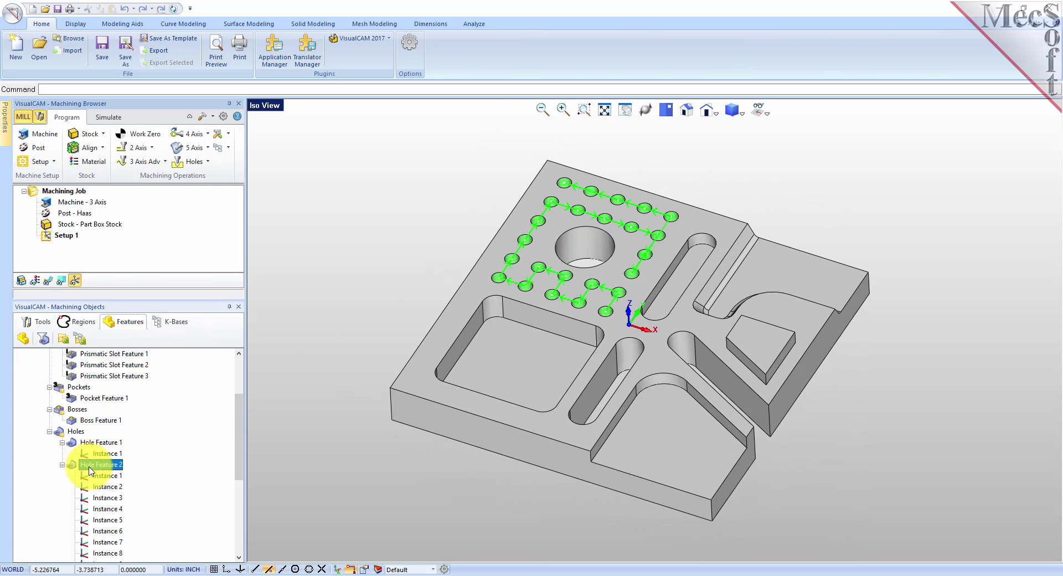
pyautogui.moveTo(629, 301); pyautogui.dragTo(605, 261, button='right')
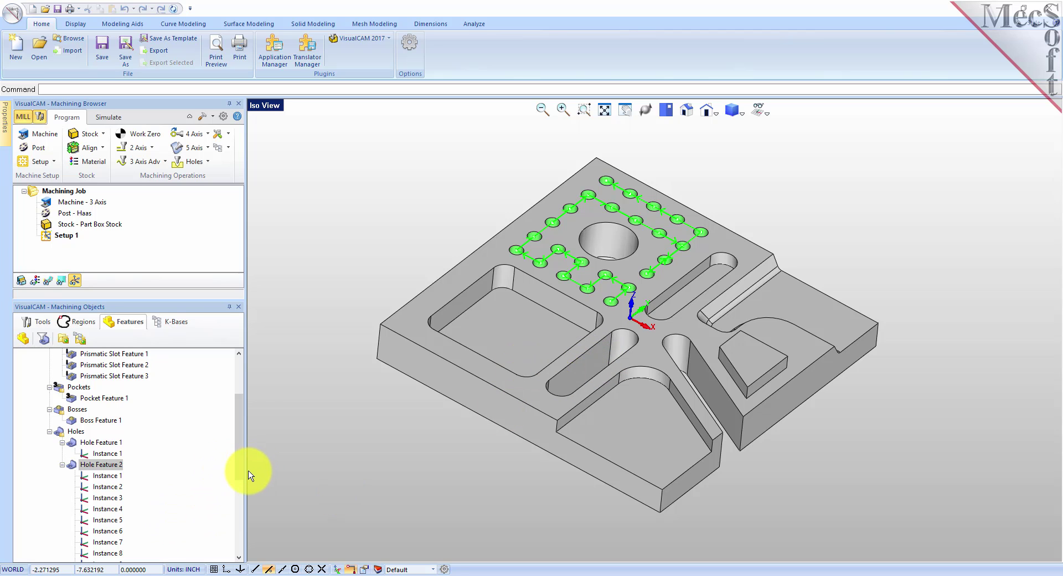
# Highlight the complete set of detected features on the part and review the list of available tools.
pyautogui.scroll(3, 241, 472)
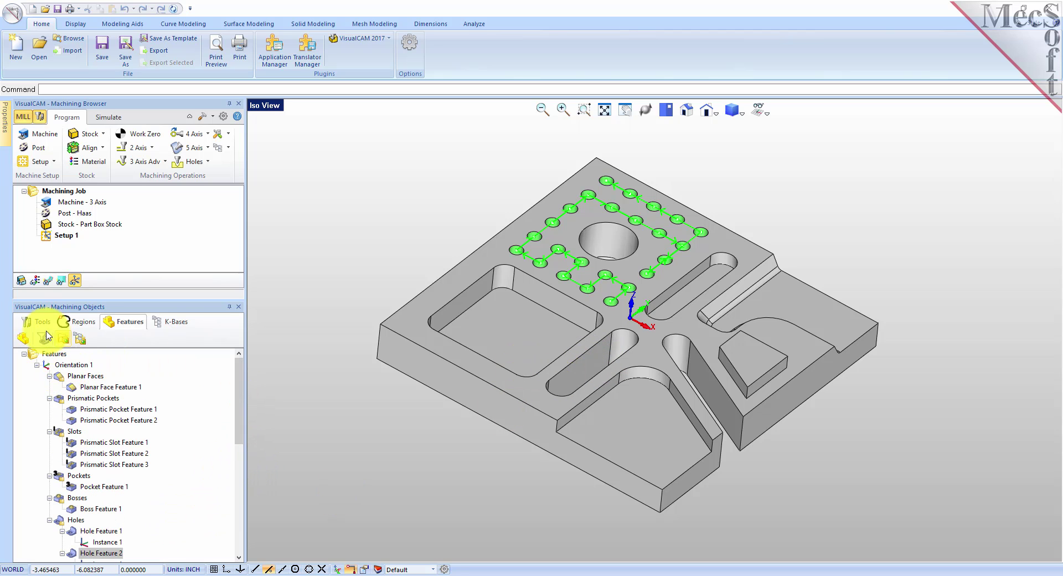
pyautogui.click(52, 353)
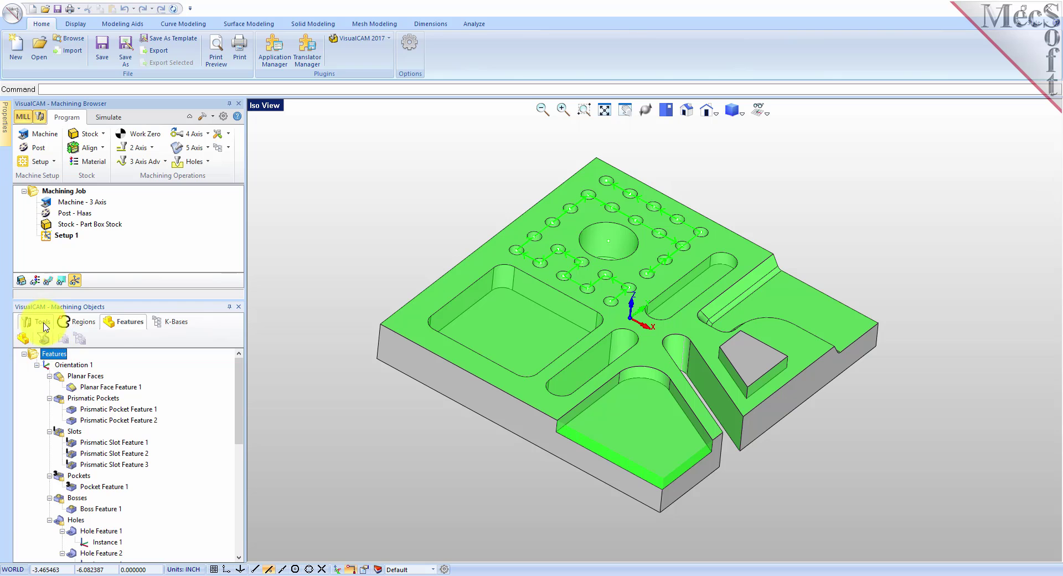
pyautogui.click(40, 323)
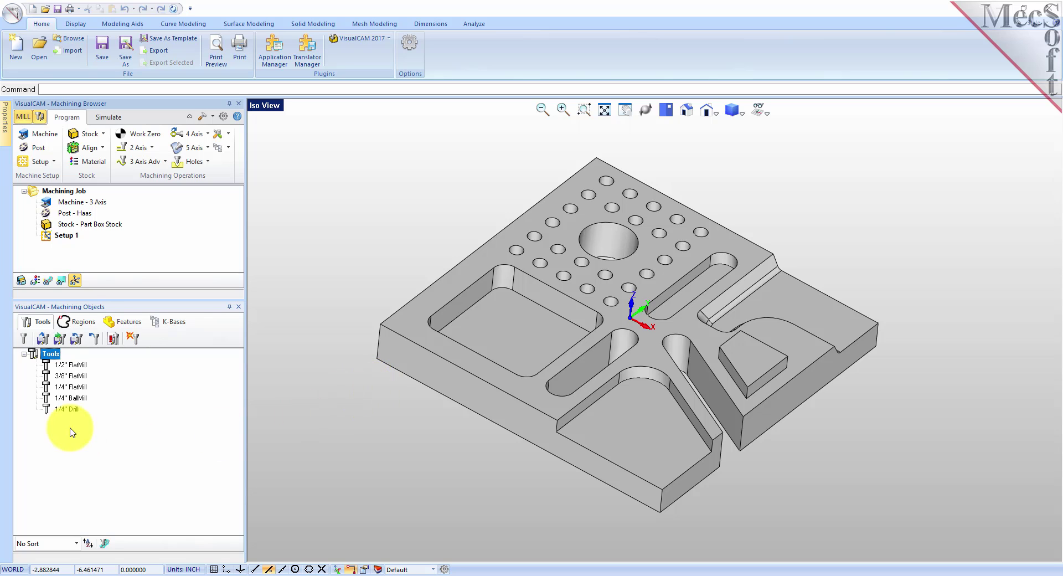
# Start a 2 1/2 Axis Facing operation from Planar Face Feature 1 and check it as the control geometry.
pyautogui.click(126, 321)
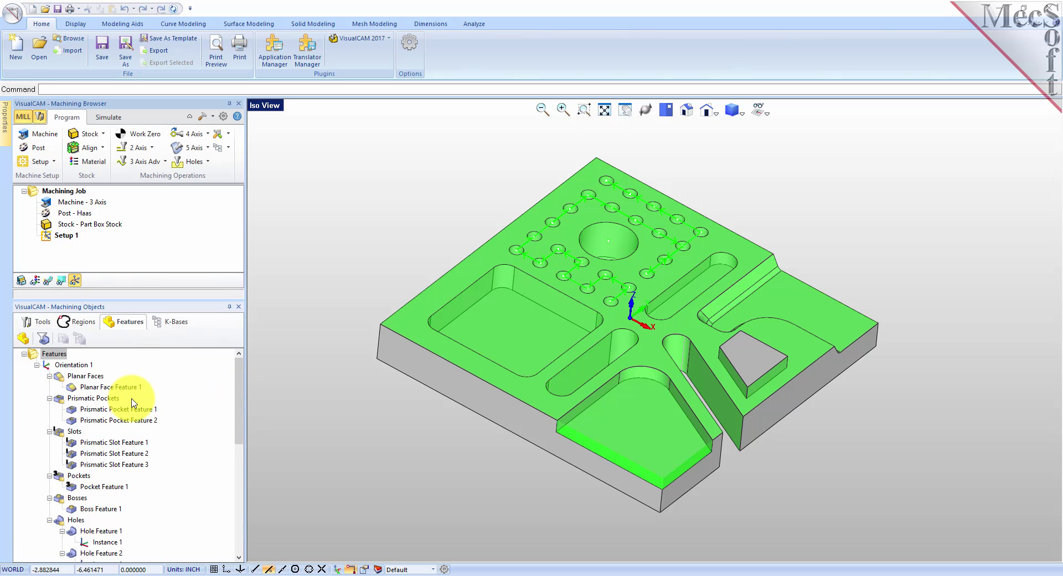
pyautogui.click(83, 387)
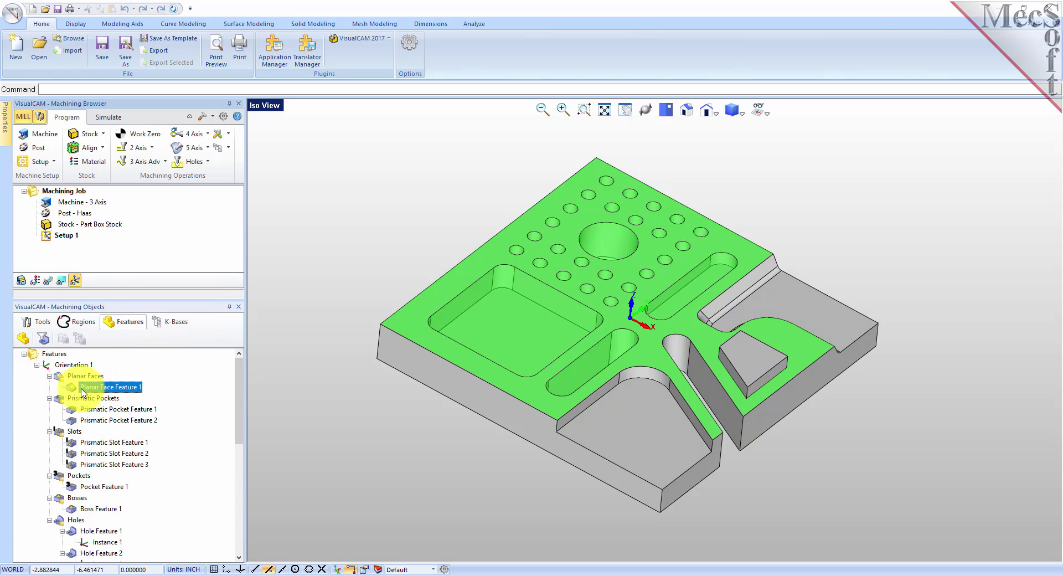
pyautogui.rightClick(102, 387)
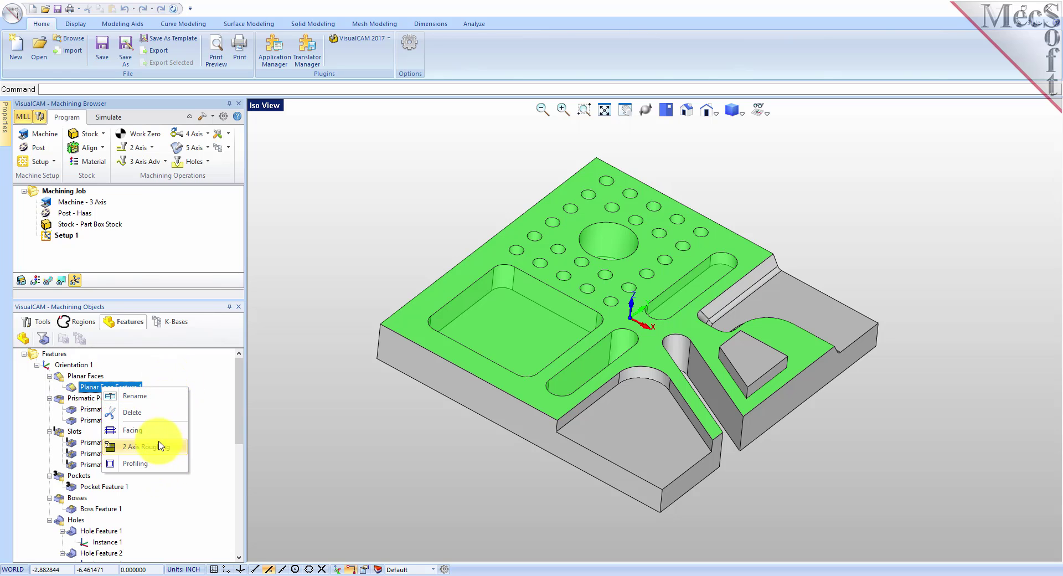
pyautogui.click(115, 434)
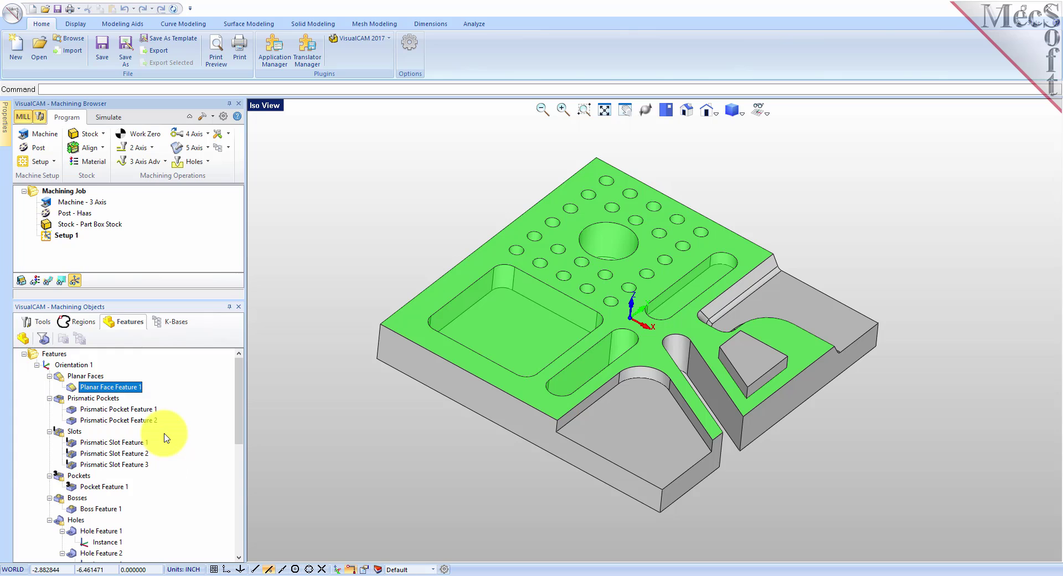
pyautogui.click(83, 193)
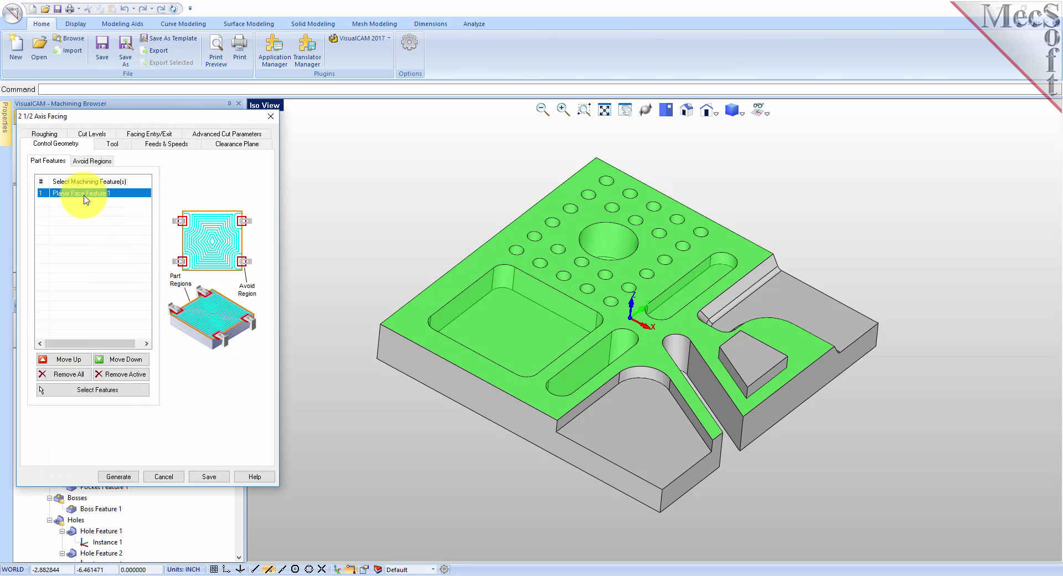
# Review the facing operation's cutting tool and its feeds and speeds, repositioning the dialog beside the part.
pyautogui.click(92, 135)
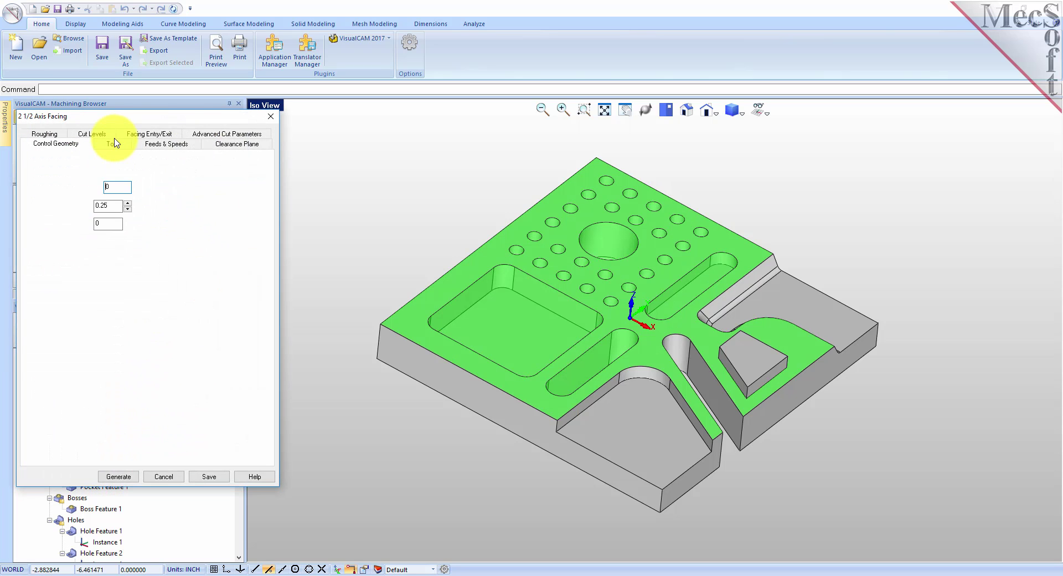
pyautogui.click(112, 133)
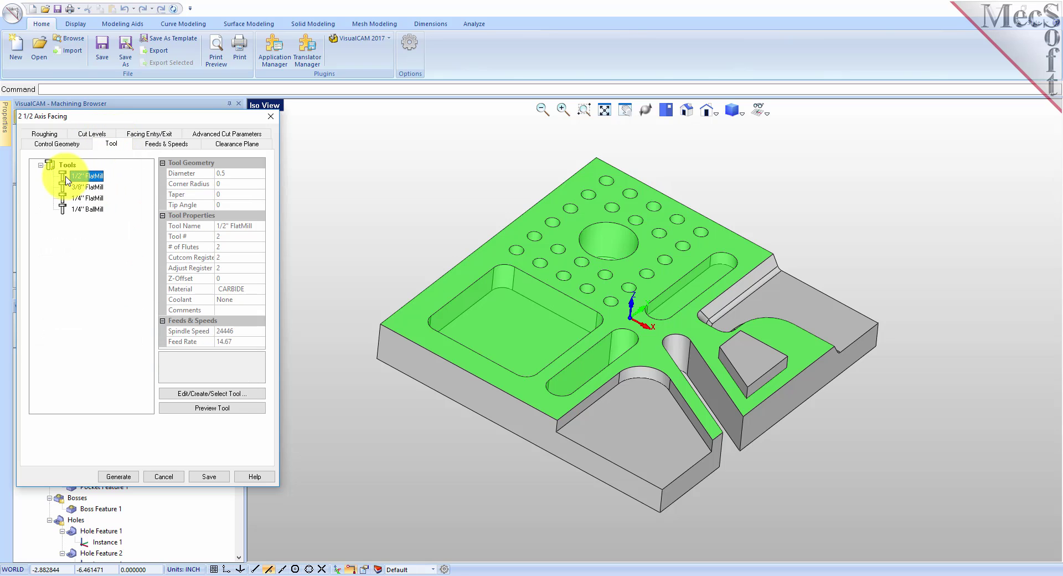
pyautogui.click(162, 143)
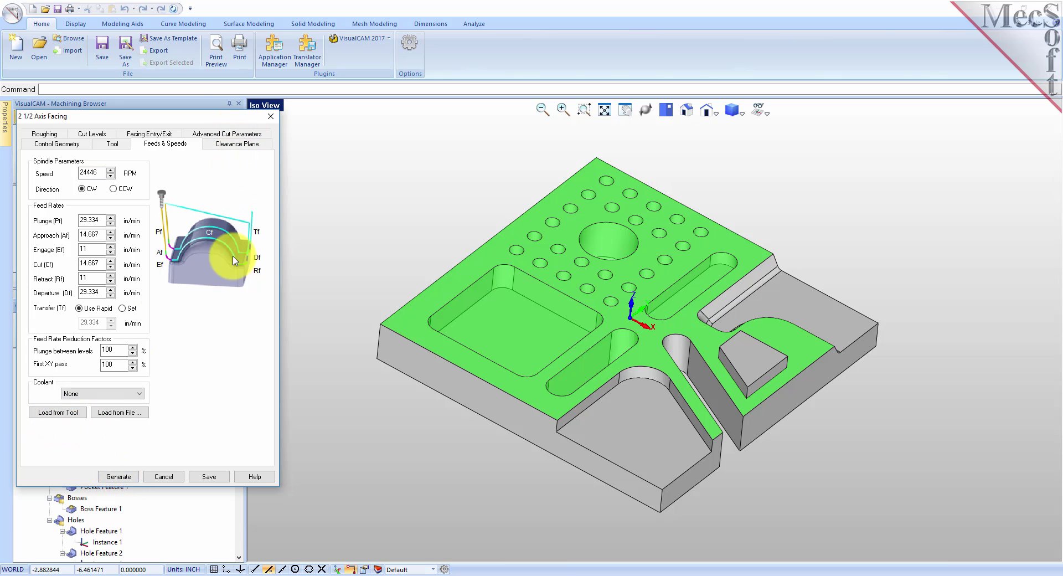
pyautogui.moveTo(146, 120); pyautogui.dragTo(306, 124)
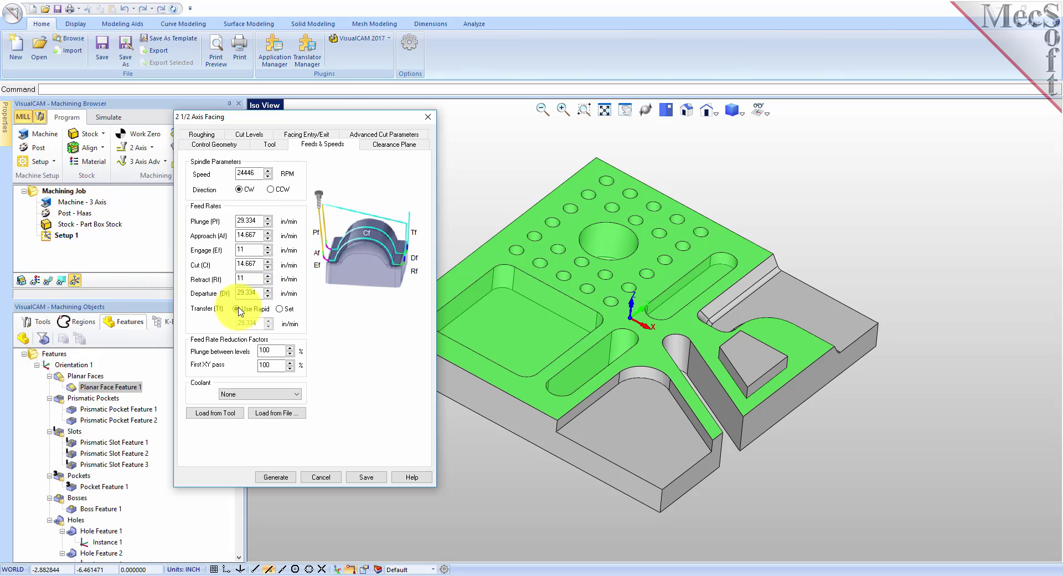
pyautogui.moveTo(324, 123); pyautogui.dragTo(223, 113)
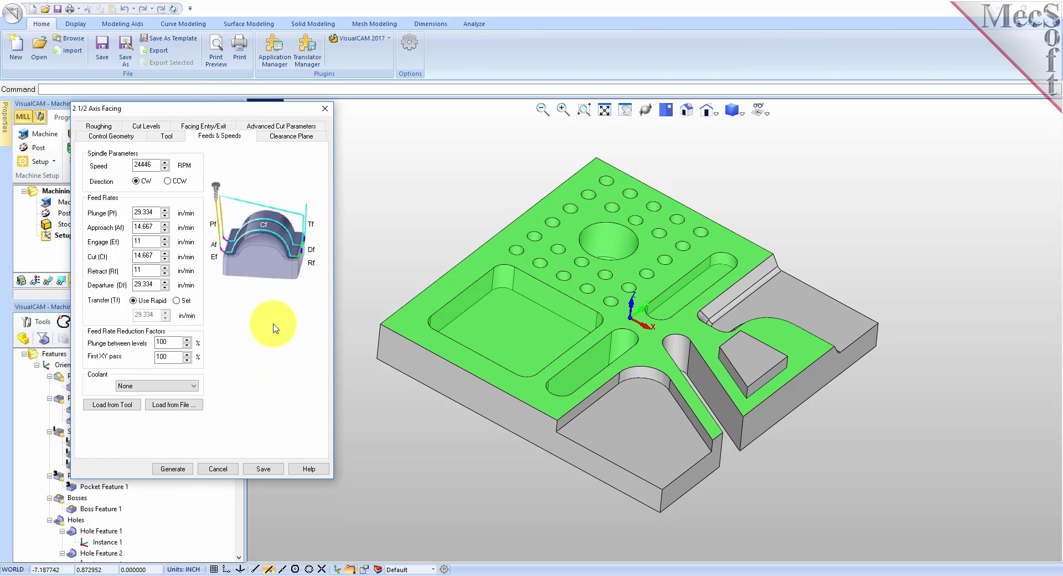
# Set the facing operation's stepover to 40% of the tool diameter and generate its toolpath on the part's top face.
pyautogui.click(292, 137)
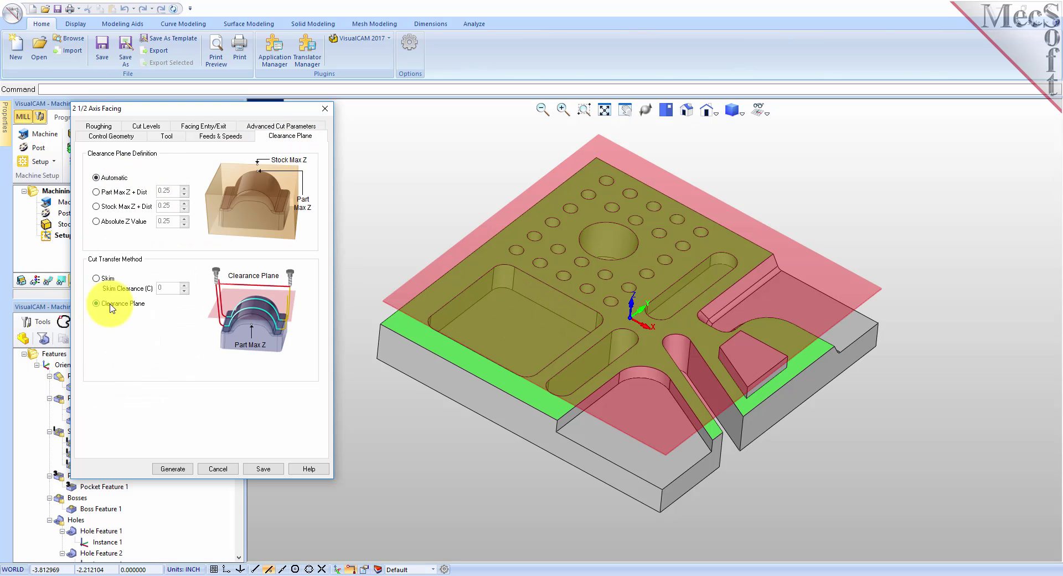
pyautogui.click(104, 128)
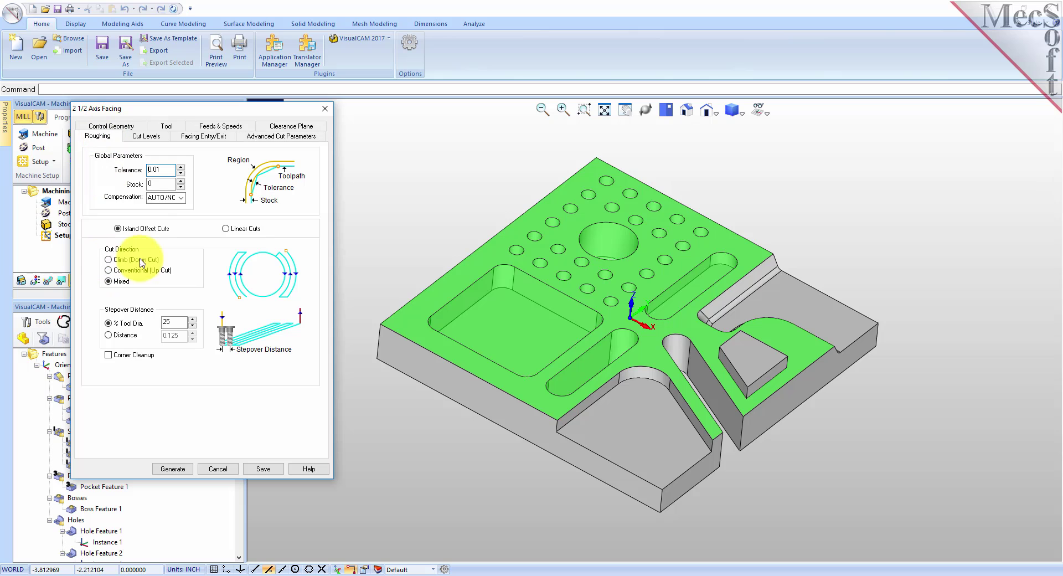
pyautogui.doubleClick(169, 322)
pyautogui.write('40')
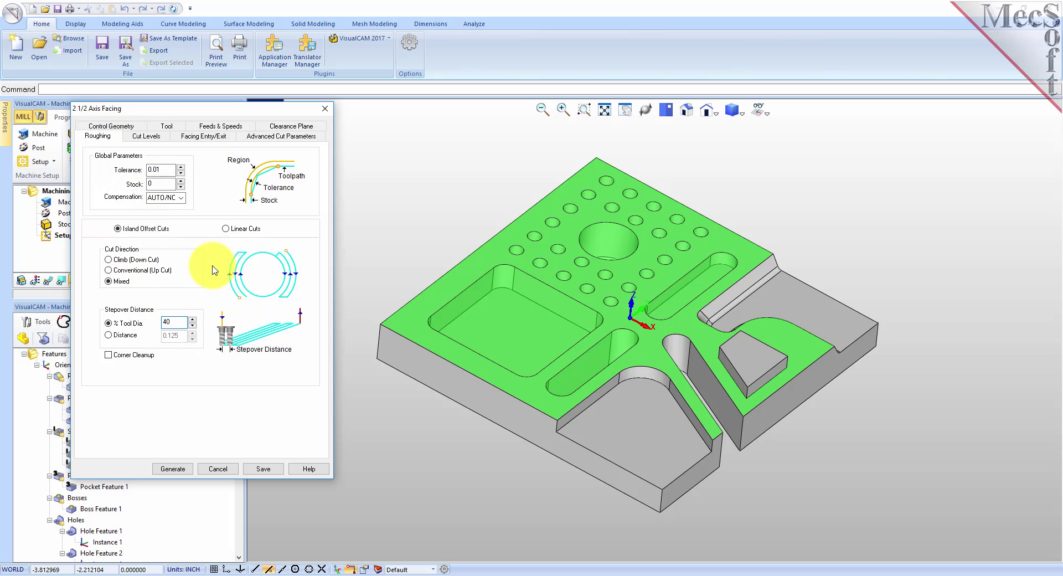
pyautogui.click(146, 136)
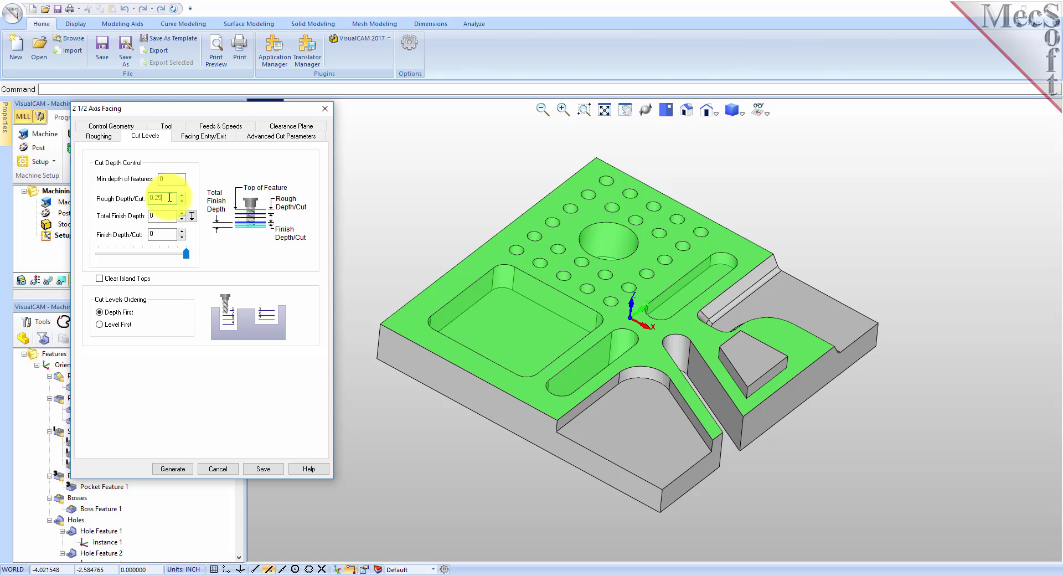
pyautogui.click(174, 468)
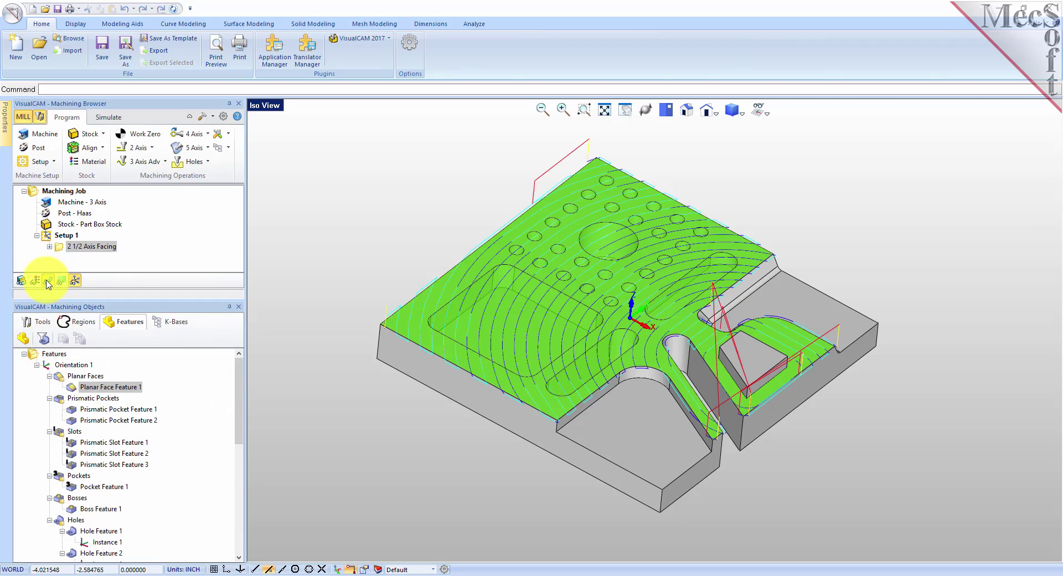
pyautogui.moveTo(668, 383); pyautogui.dragTo(707, 303, button='middle')
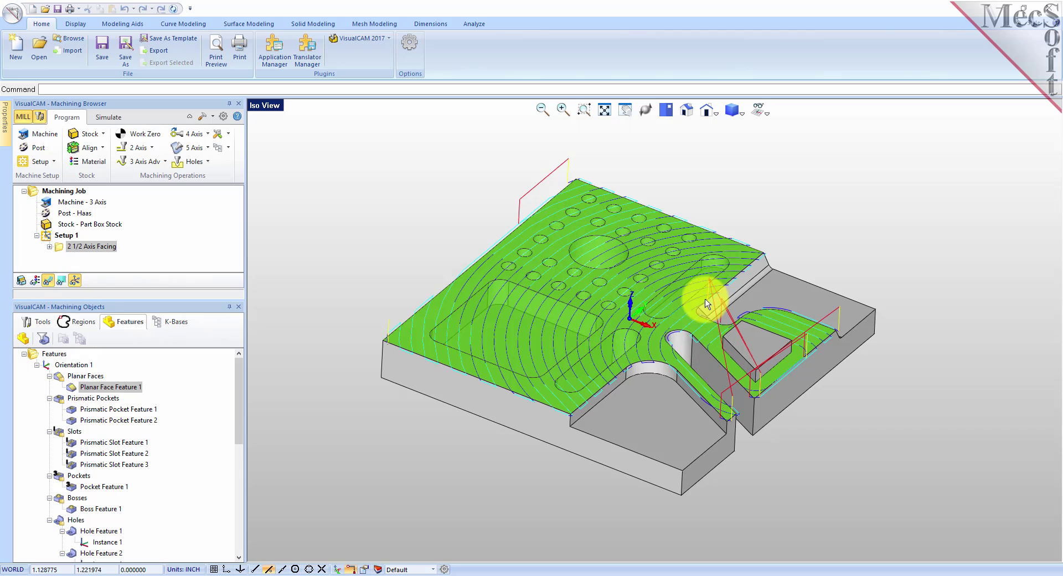
# Create a 2 1/2 Axis Facing operation from Prismatic Pocket Feature 1 with the 1/2" FlatMill, then generate and display its toolpath.
pyautogui.click(182, 397)
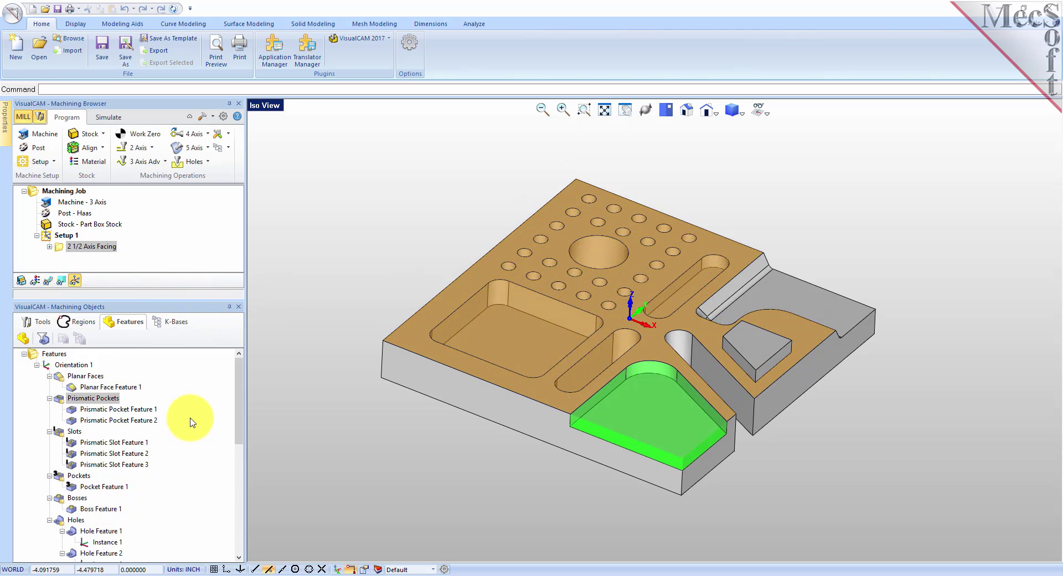
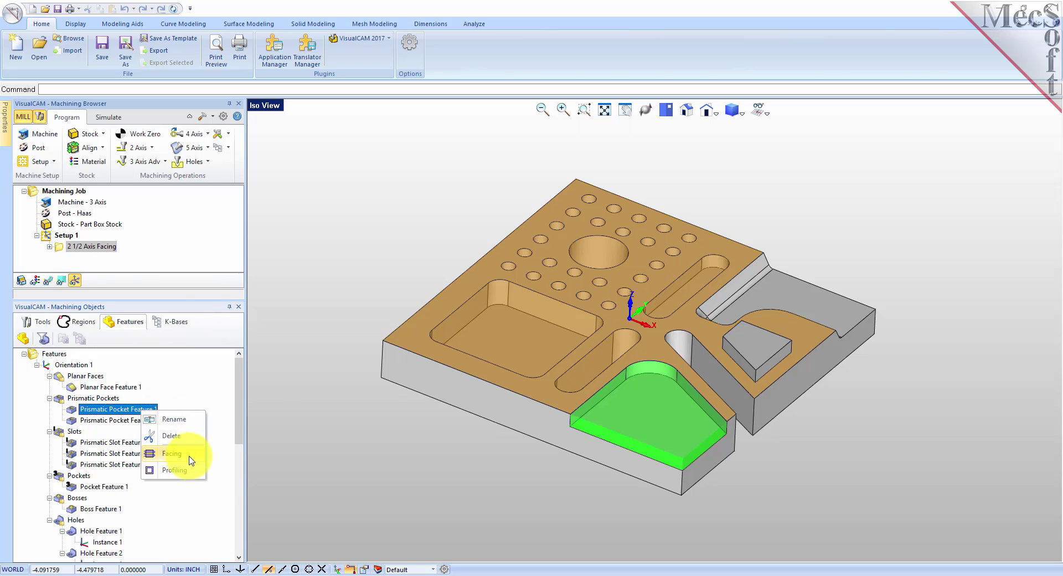
pyautogui.click(172, 454)
pyautogui.click(100, 194)
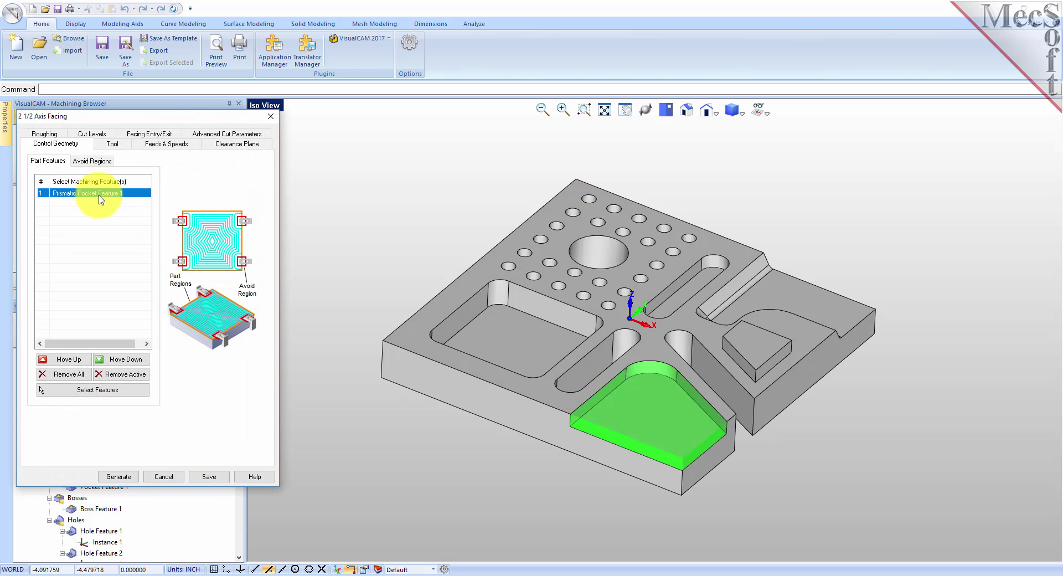
pyautogui.click(112, 144)
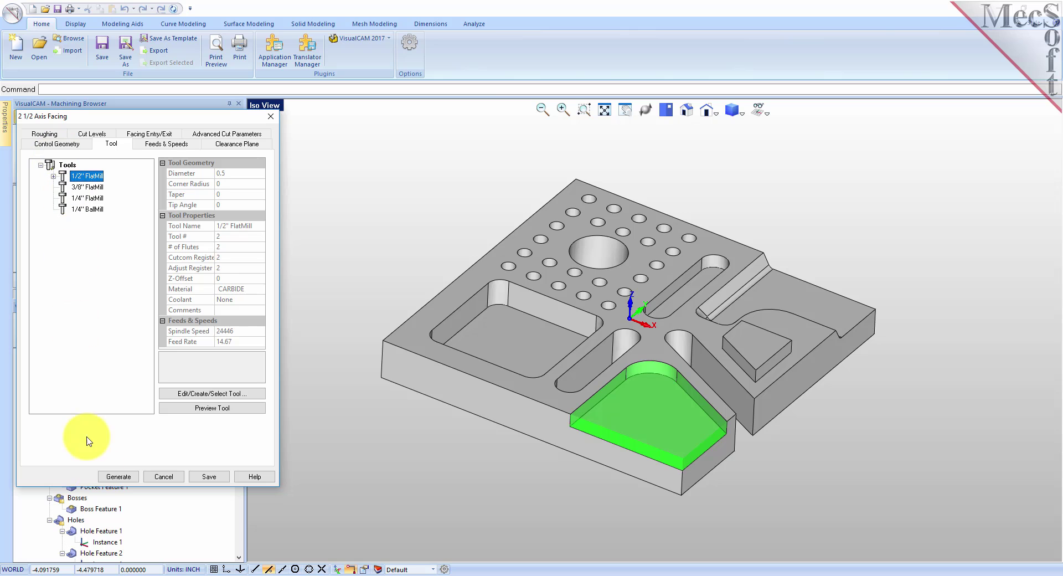
pyautogui.click(116, 477)
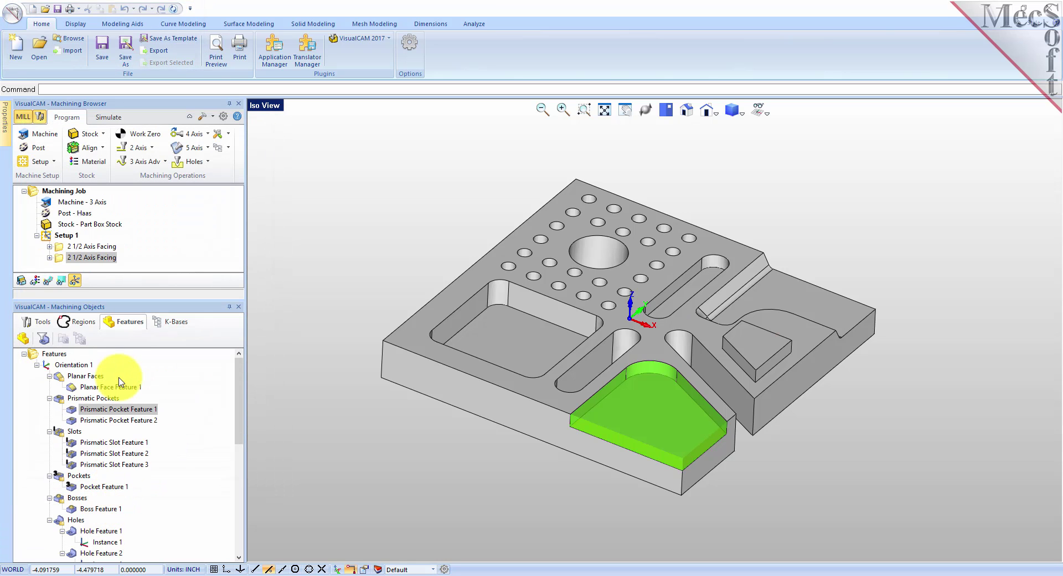
pyautogui.click(49, 281)
pyautogui.moveTo(628, 497); pyautogui.dragTo(636, 487, button='middle')
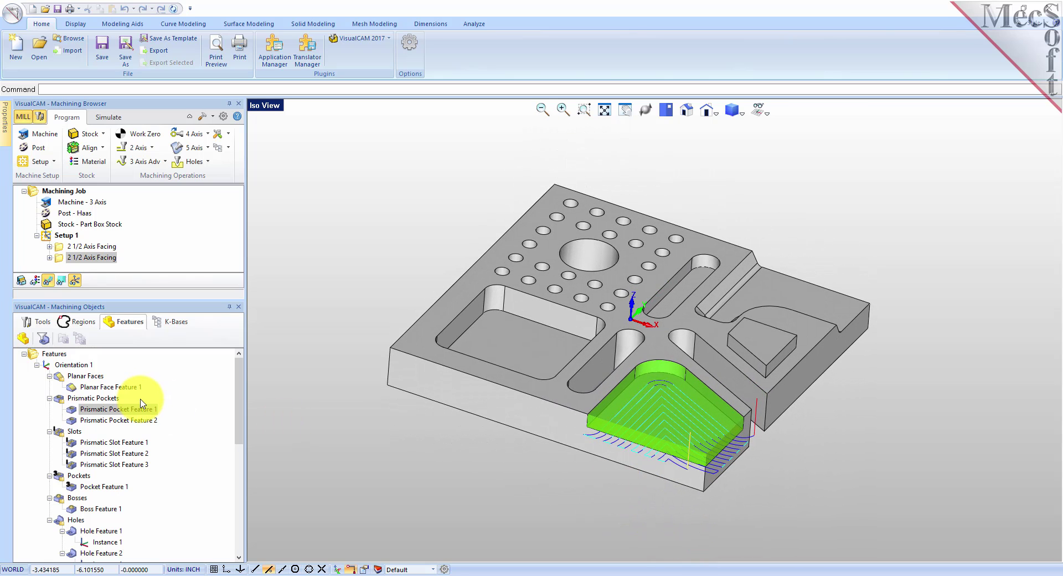
# Start a 2 1/2 Axis Pocketing operation from Prismatic Pocket Feature 2 using the 3/8" FlatMill.
pyautogui.click(78, 420)
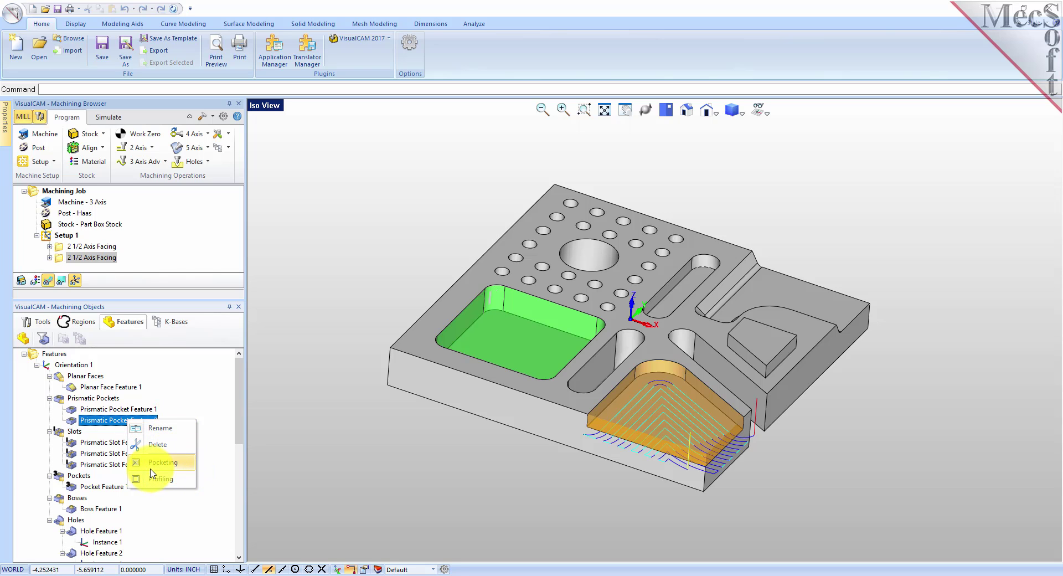
pyautogui.click(187, 464)
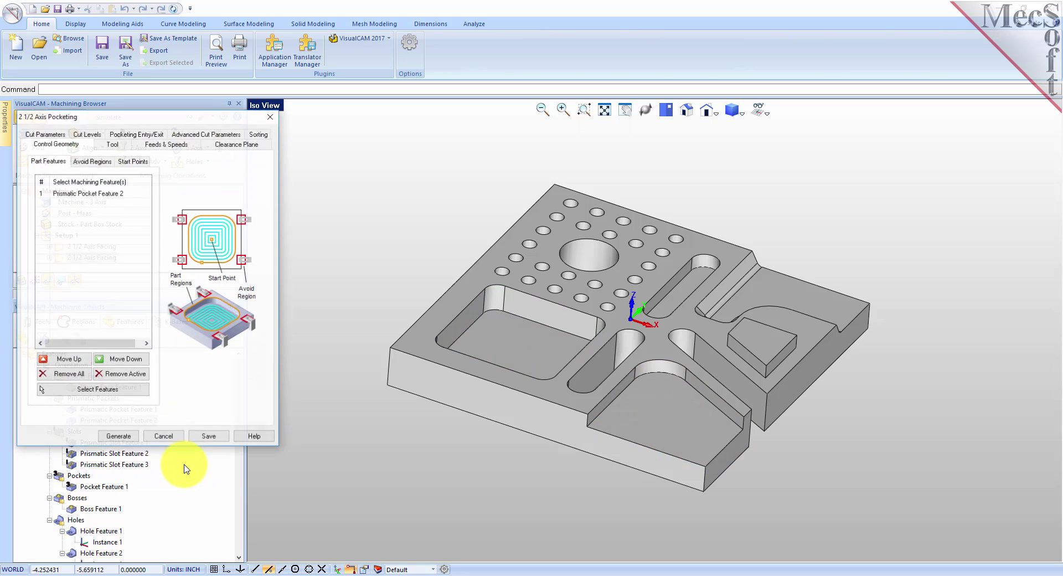
pyautogui.click(97, 193)
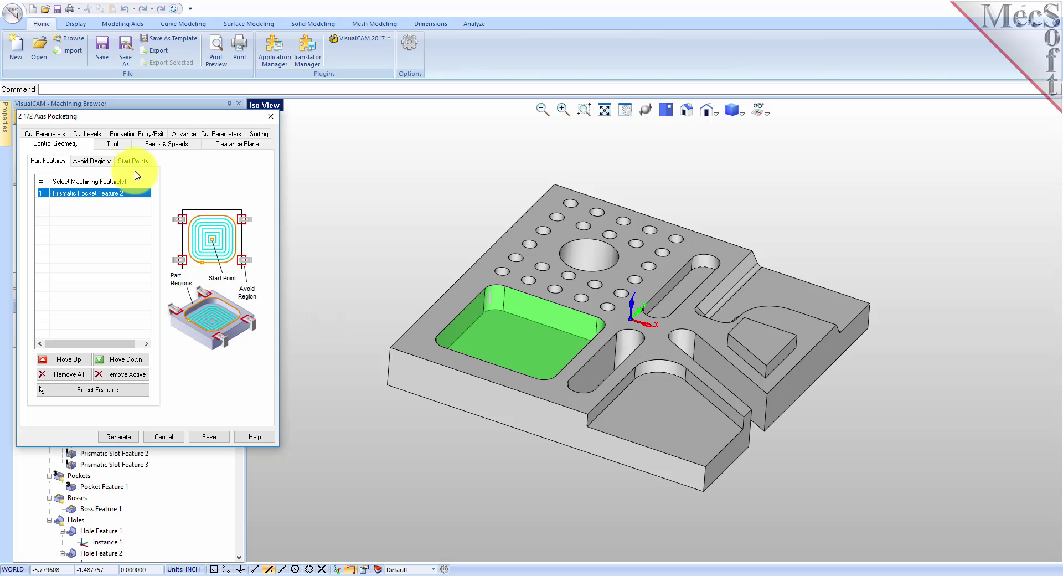
pyautogui.click(110, 146)
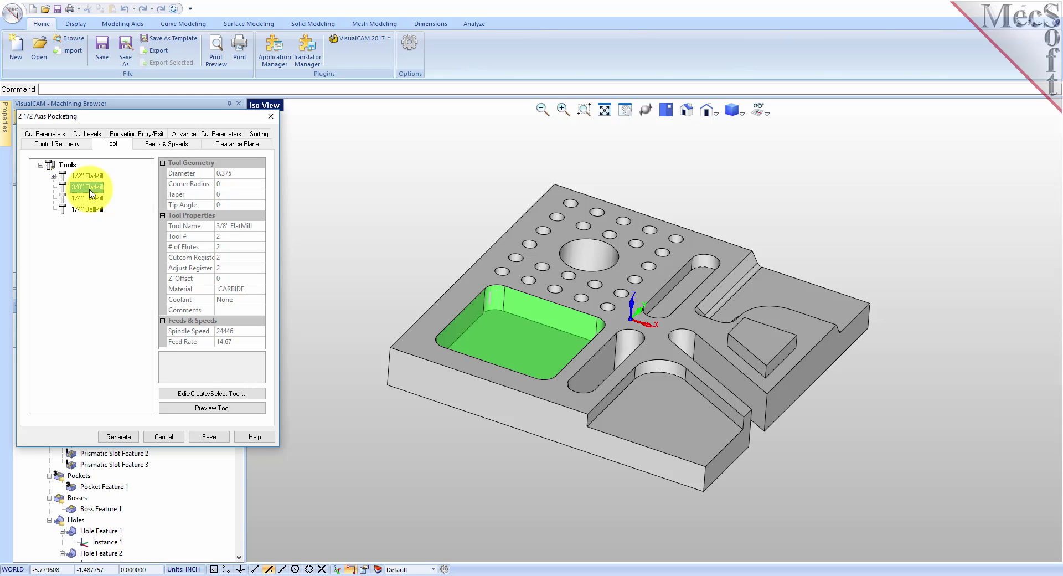
# Review the pocketing operation's feeds, speeds and cut levels, and generate its toolpath.
pyautogui.click(163, 145)
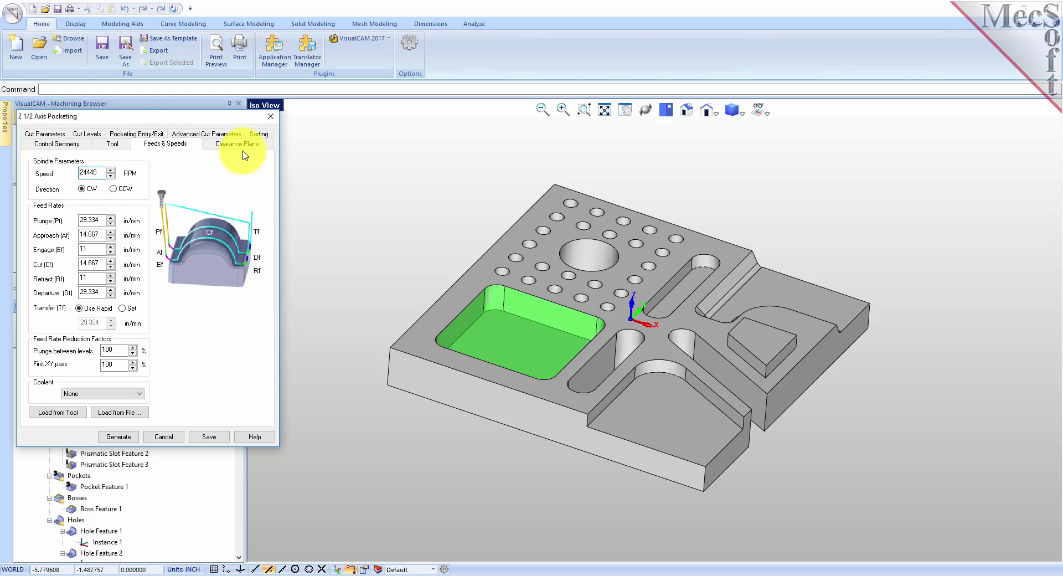
pyautogui.click(87, 134)
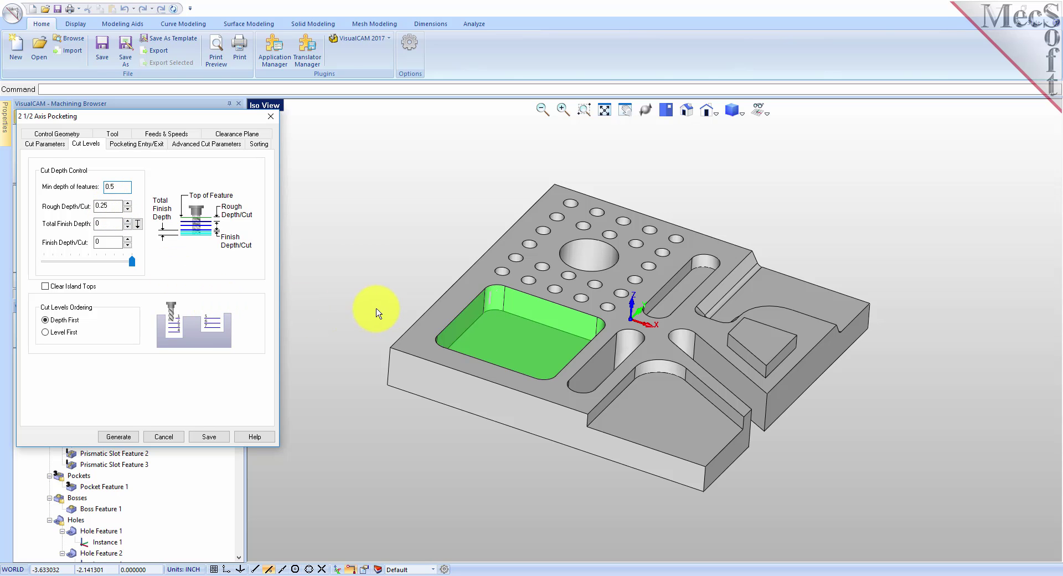
pyautogui.click(120, 437)
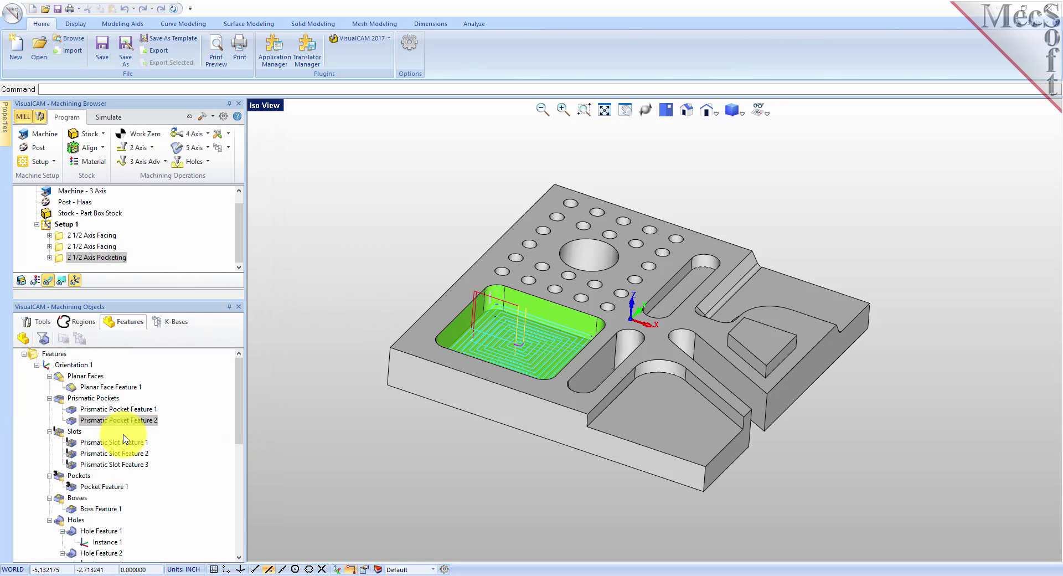
pyautogui.moveTo(562, 372)
pyautogui.mouseDown(button='middle')
pyautogui.moveTo(560, 385)
pyautogui.moveTo(561, 354)
pyautogui.mouseUp(button='middle')
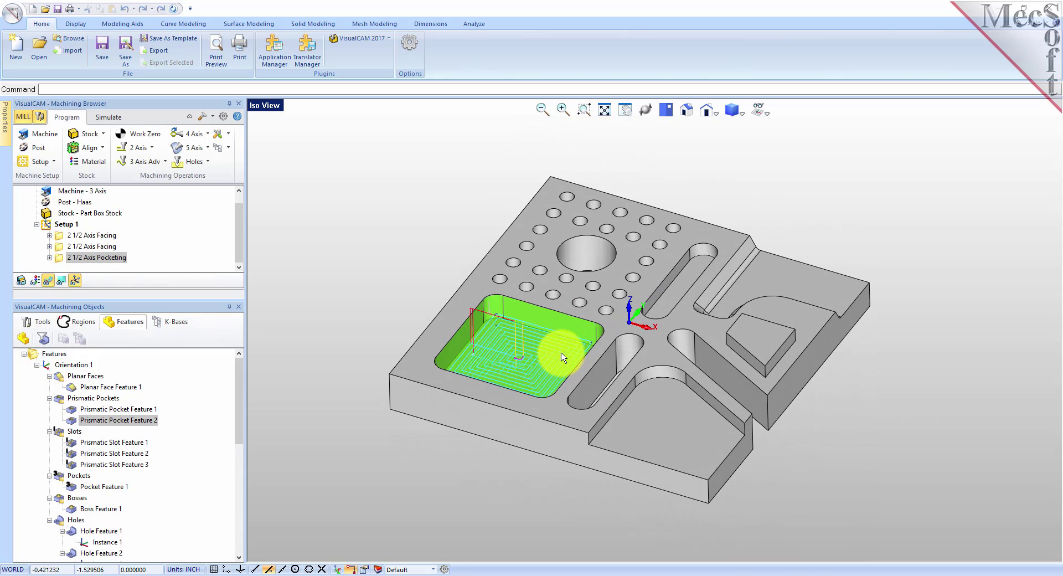
# Start a 2 1/2 Axis Slotting operation from all three prismatic slot features with the 1/2" FlatMill.
pyautogui.click(75, 431)
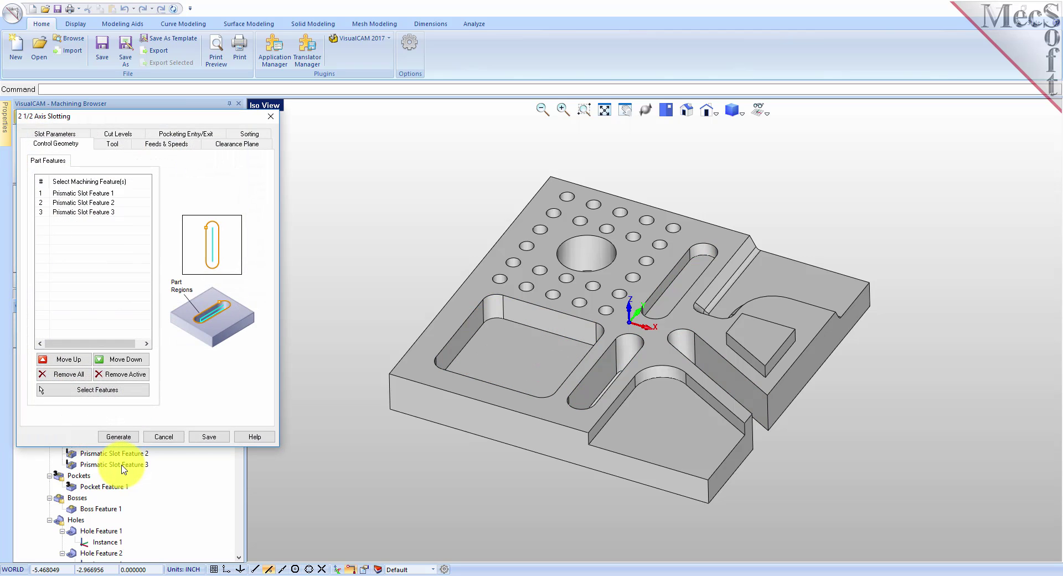
pyautogui.click(91, 192)
pyautogui.click(99, 203)
pyautogui.click(97, 211)
pyautogui.click(117, 147)
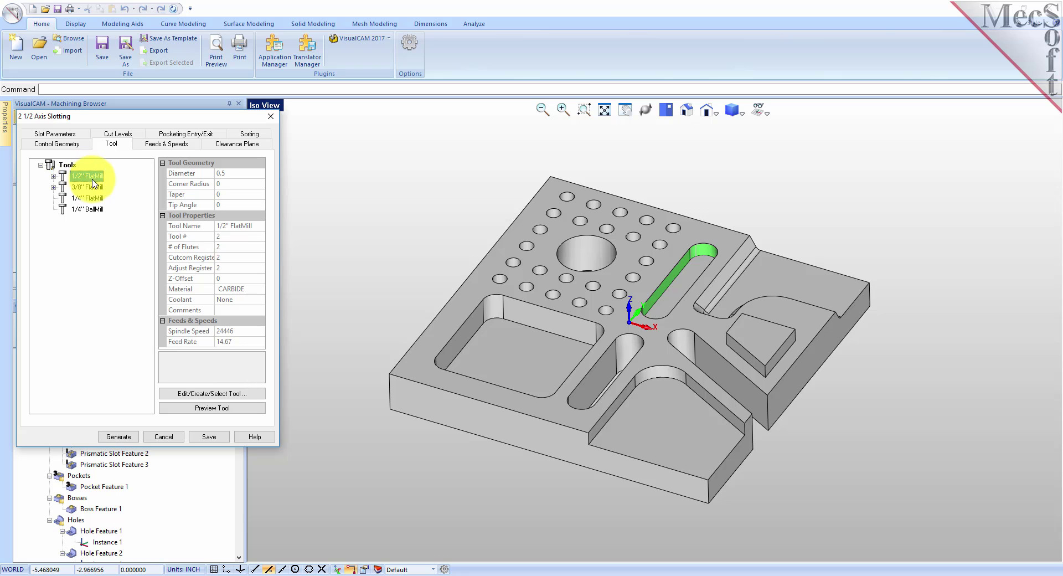
# Set the slotting stepover to 40% of the tool diameter and check the cut depth settings.
pyautogui.click(54, 134)
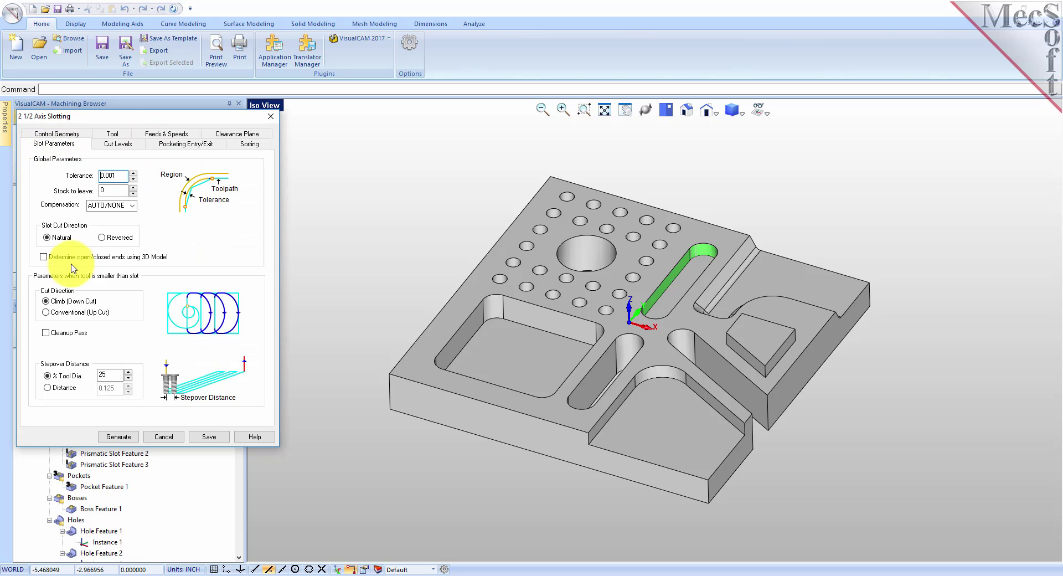
pyautogui.doubleClick(110, 375)
pyautogui.write('40')
pyautogui.click(125, 145)
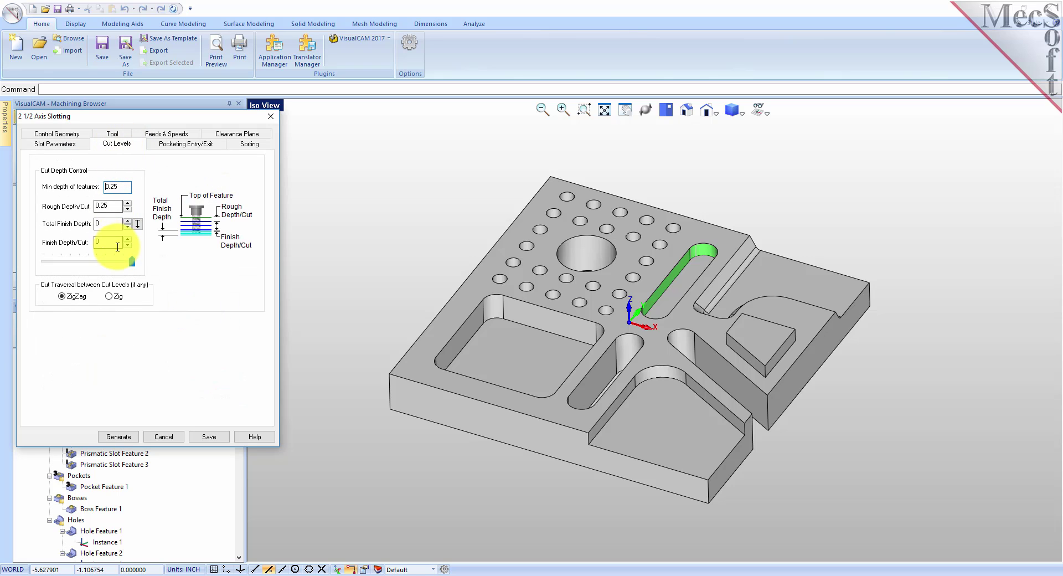
pyautogui.doubleClick(120, 188)
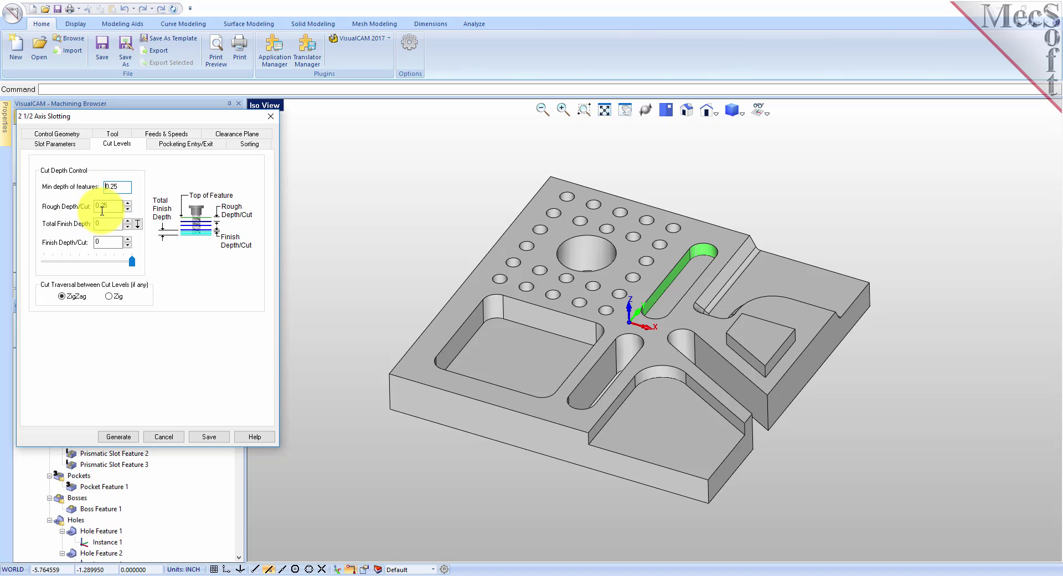
# Generate the slotting toolpath and inspect it on the three slots.
pyautogui.click(111, 436)
pyautogui.moveTo(819, 487); pyautogui.dragTo(769, 467, button='middle')
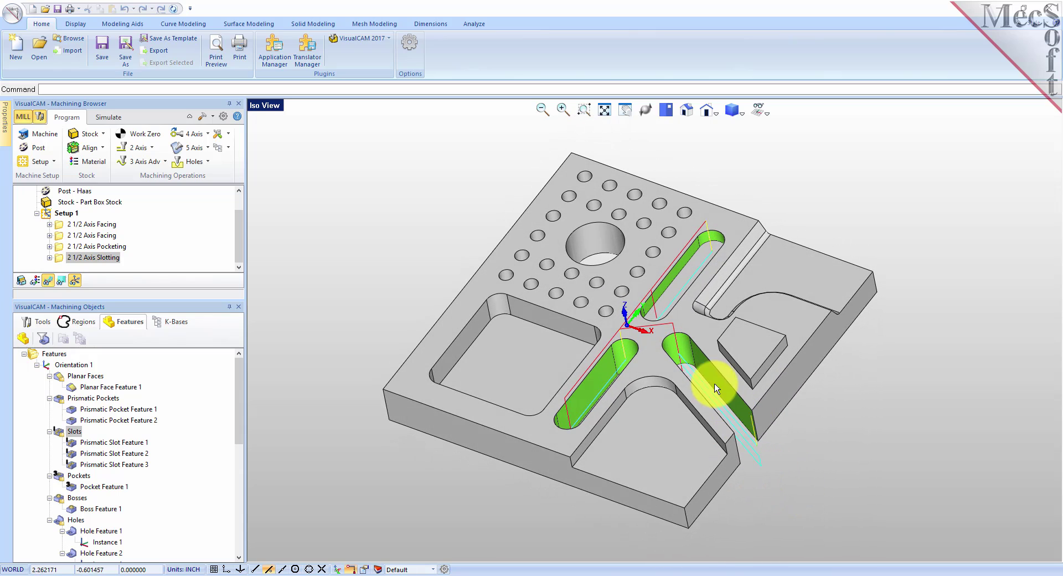
pyautogui.moveTo(536, 413); pyautogui.dragTo(643, 358, button='middle')
pyautogui.moveTo(584, 455); pyautogui.dragTo(585, 425, button='middle')
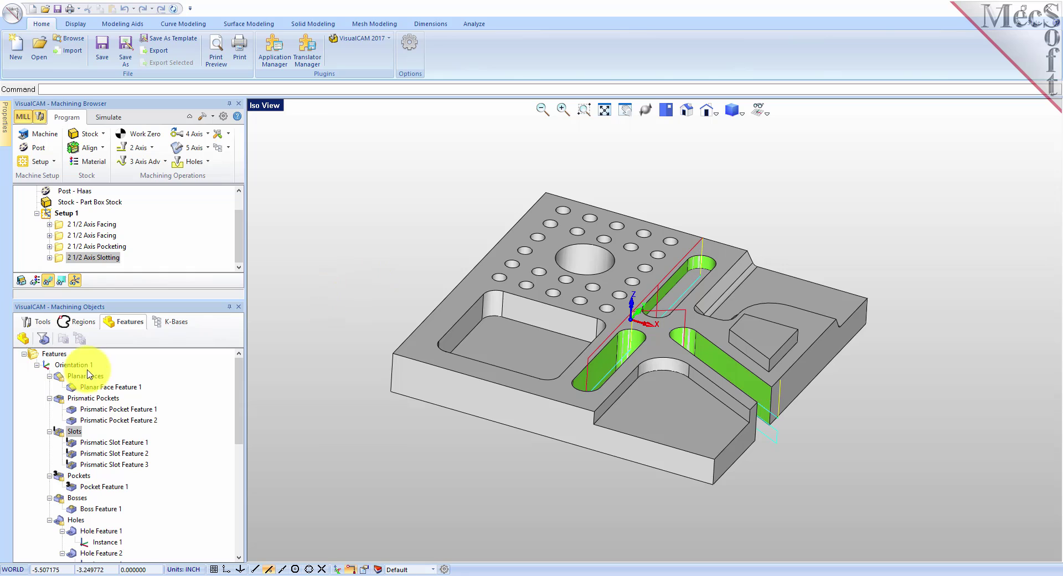
# Create a 3 Axis Horizontal Roughing operation from the Pockets group with the 3/8" FlatMill and generate its toolpath.
pyautogui.click(81, 477)
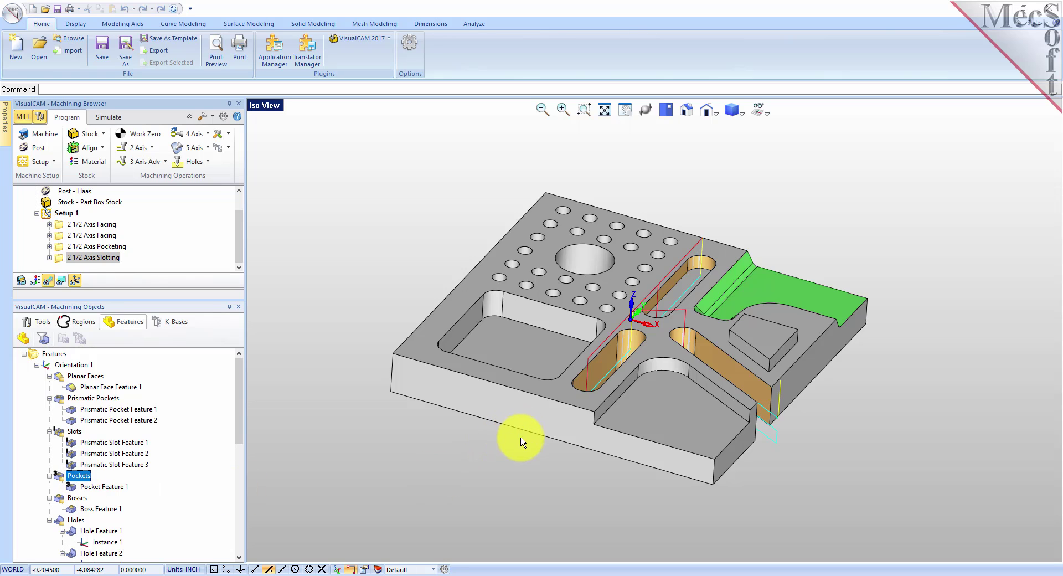
pyautogui.press('F2')
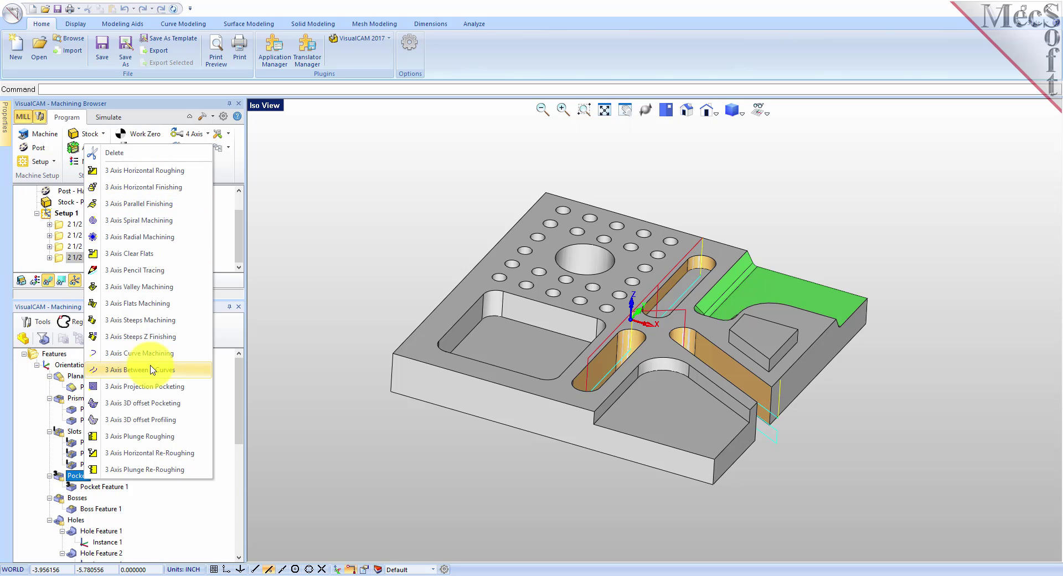
pyautogui.click(159, 173)
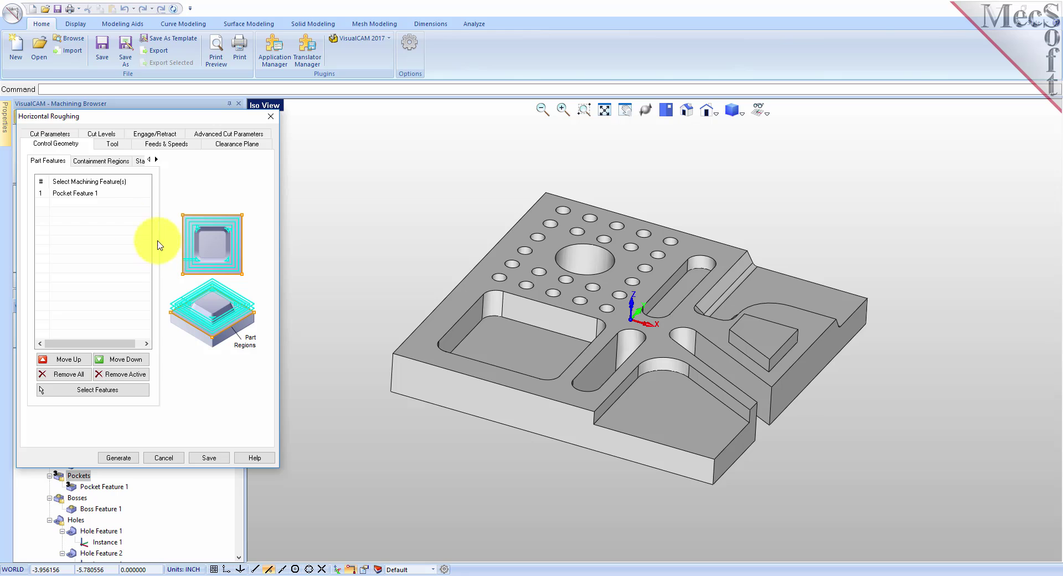
pyautogui.click(112, 144)
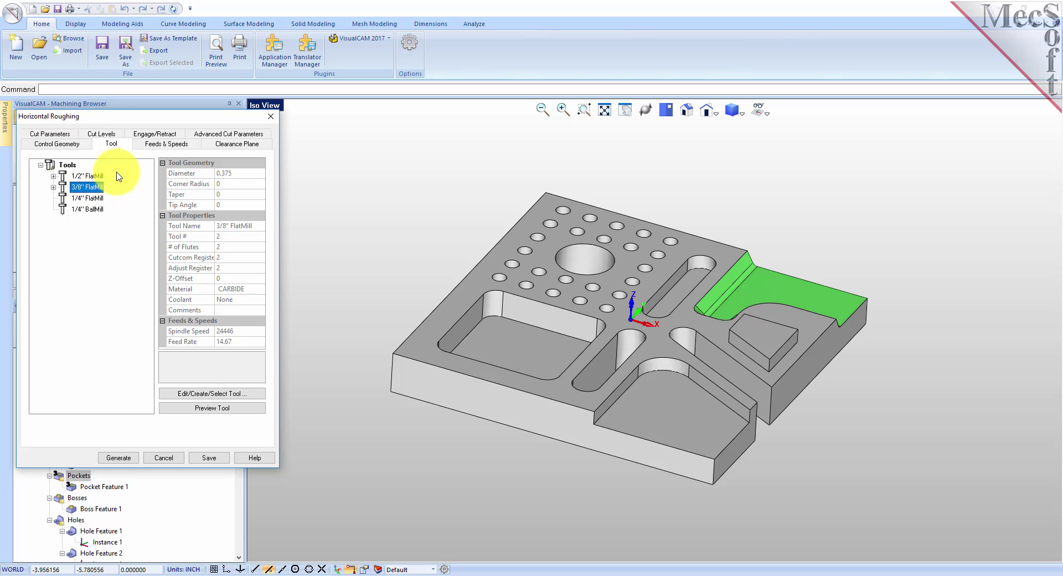
pyautogui.click(102, 134)
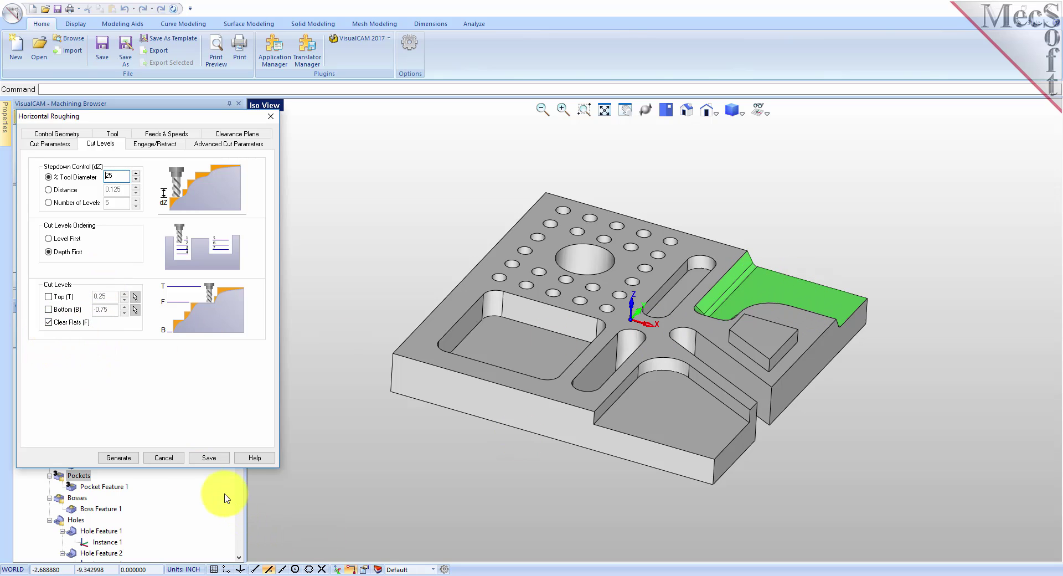
pyautogui.click(117, 458)
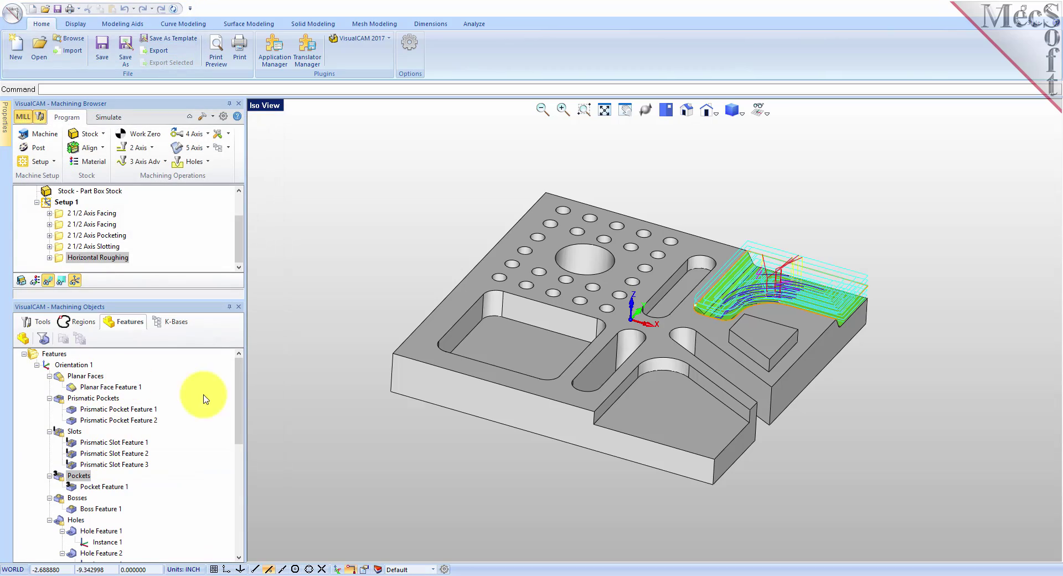
pyautogui.moveTo(804, 322); pyautogui.dragTo(876, 322, button='middle')
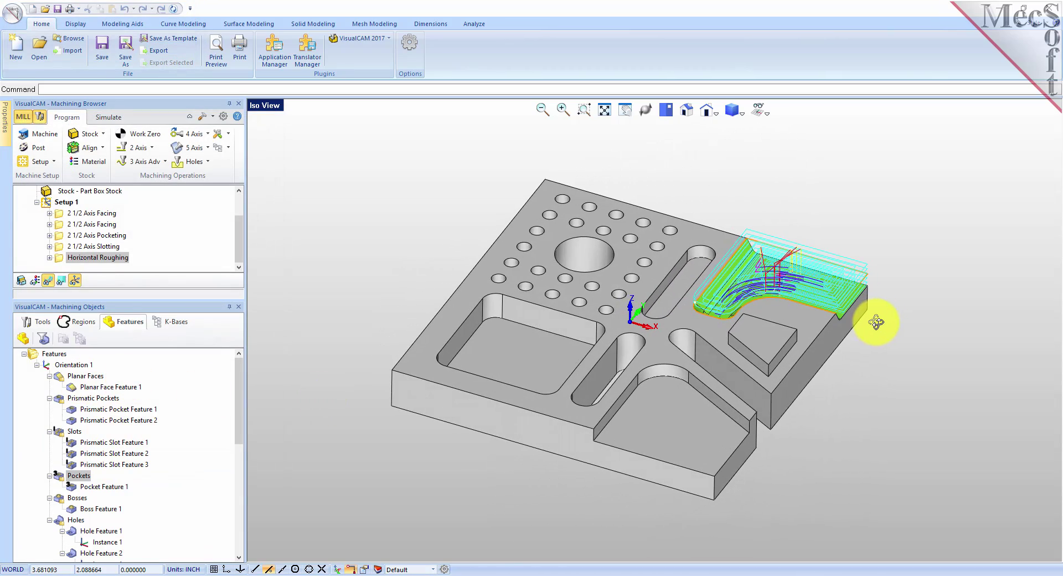
# Start a 3 Axis Parallel Finishing operation from the Pockets group with the 1/4" BallMill and a stepover of 5% of the tool diameter.
pyautogui.rightClick(81, 477)
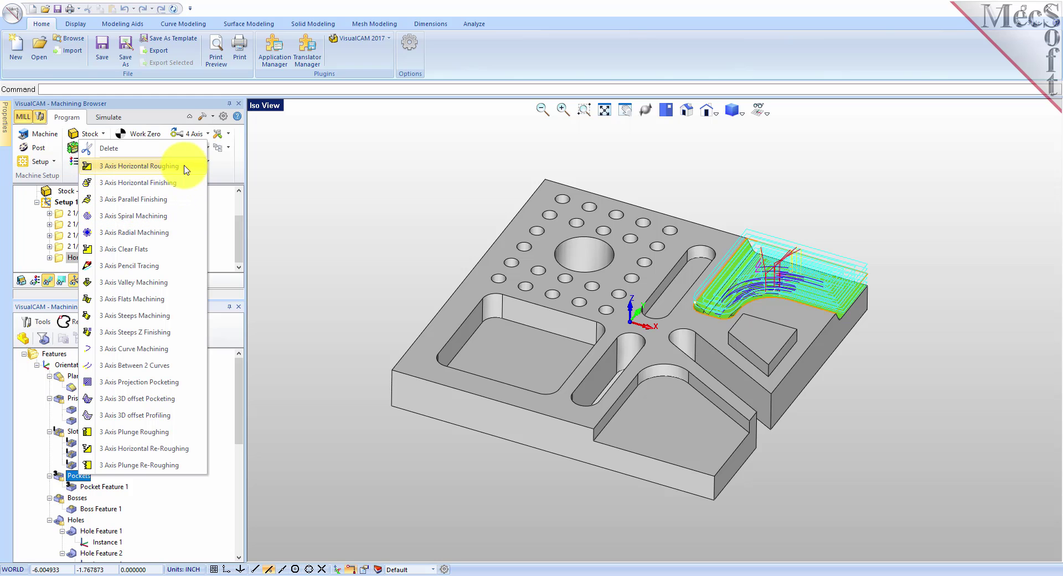
pyautogui.click(170, 204)
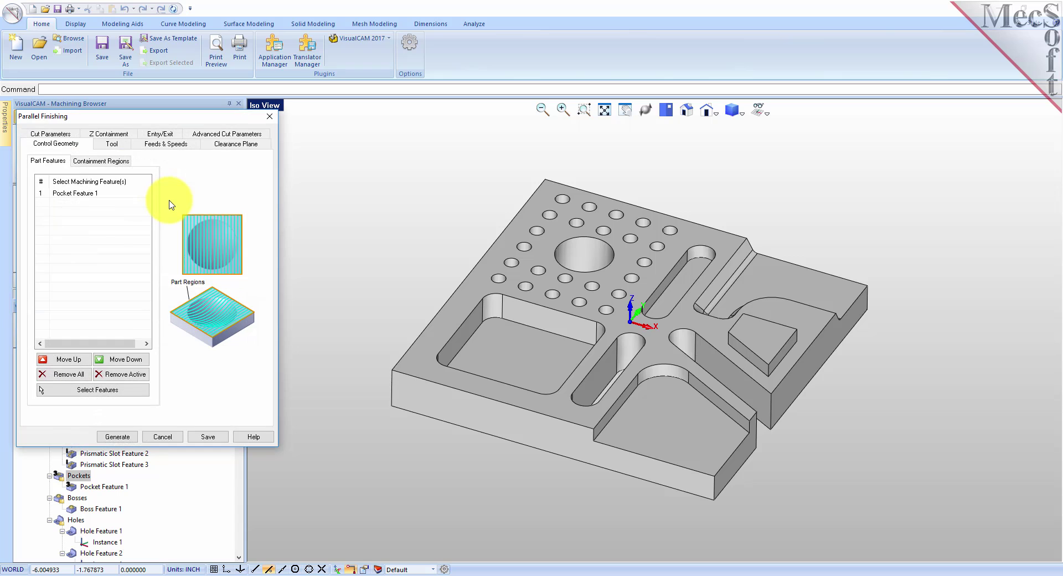
pyautogui.click(115, 144)
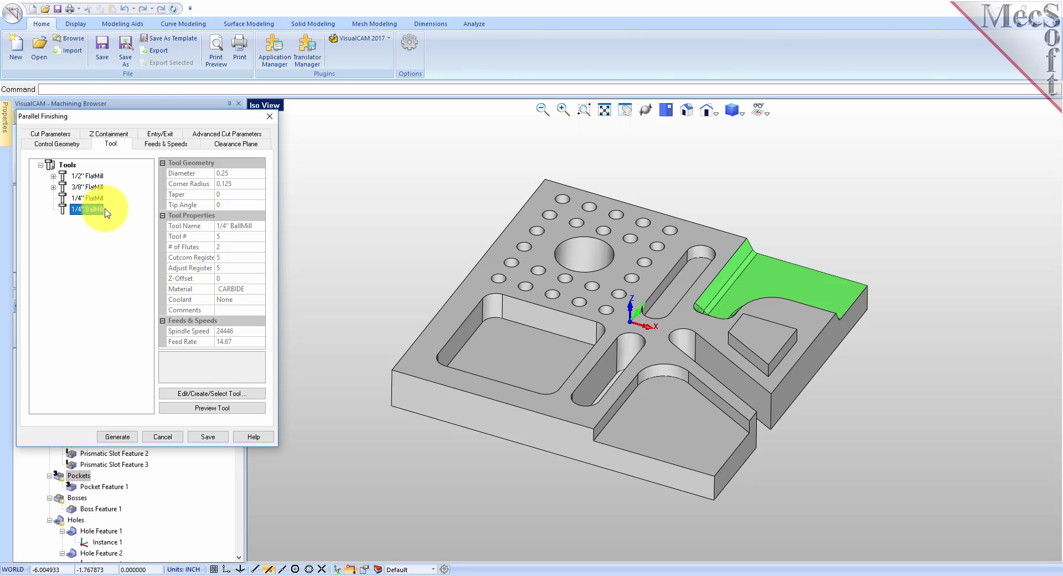
pyautogui.click(49, 135)
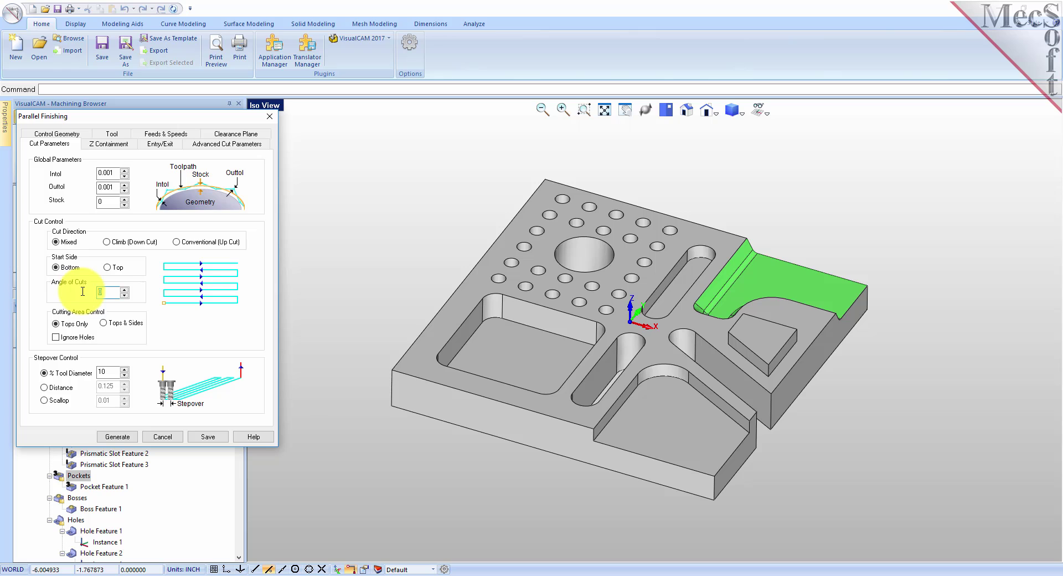
pyautogui.doubleClick(103, 370)
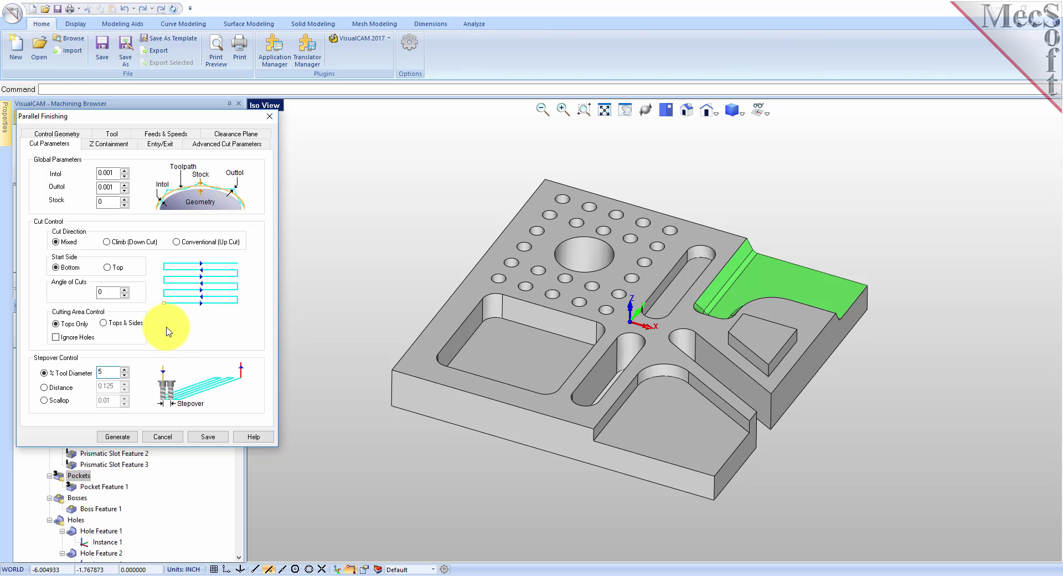
# Check the entry/exit and arc fitting settings, then generate the parallel finishing toolpath and inspect it on the pocket.
pyautogui.click(163, 146)
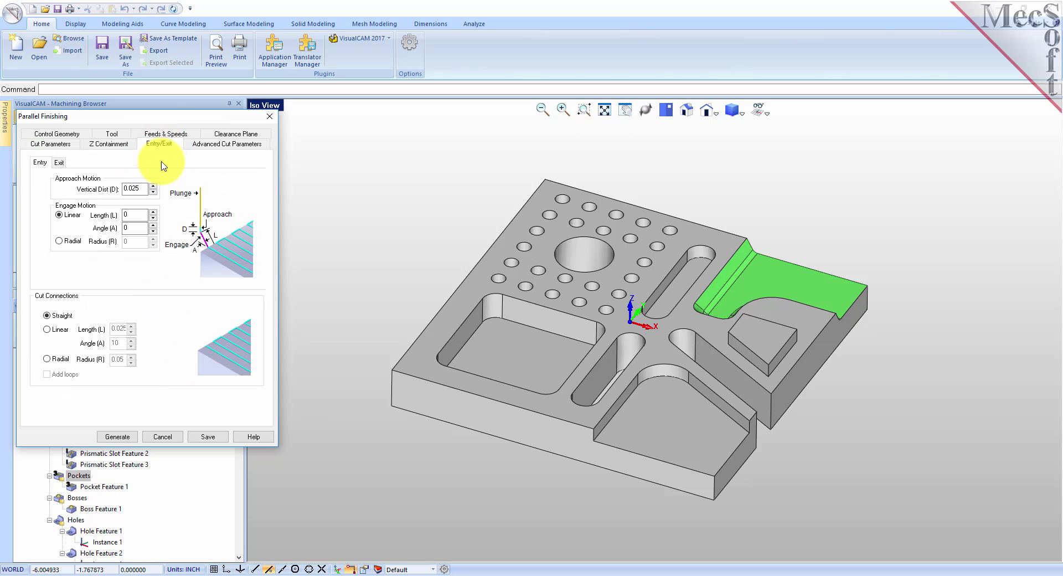
pyautogui.click(228, 145)
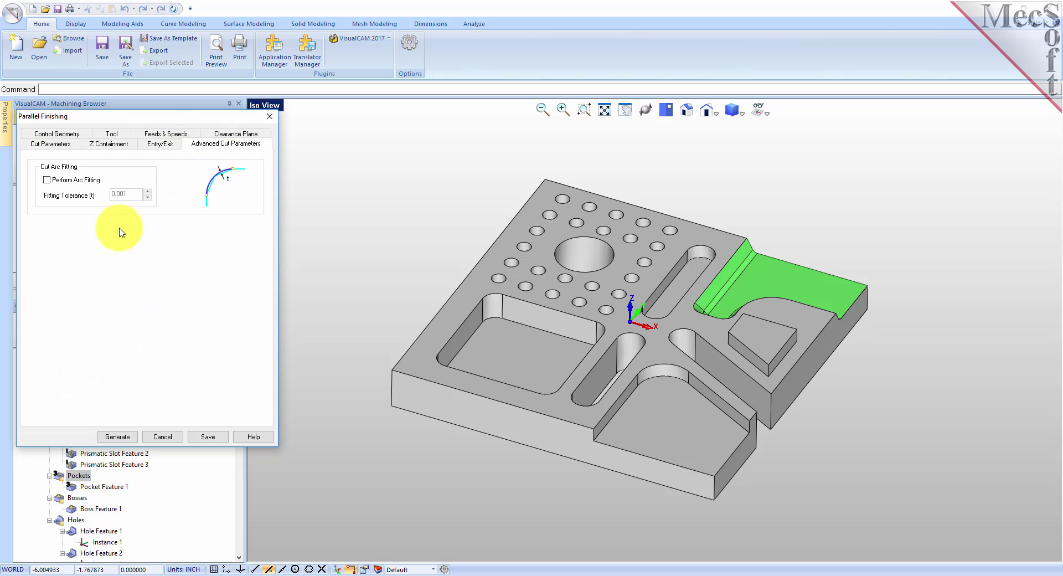
pyautogui.click(118, 437)
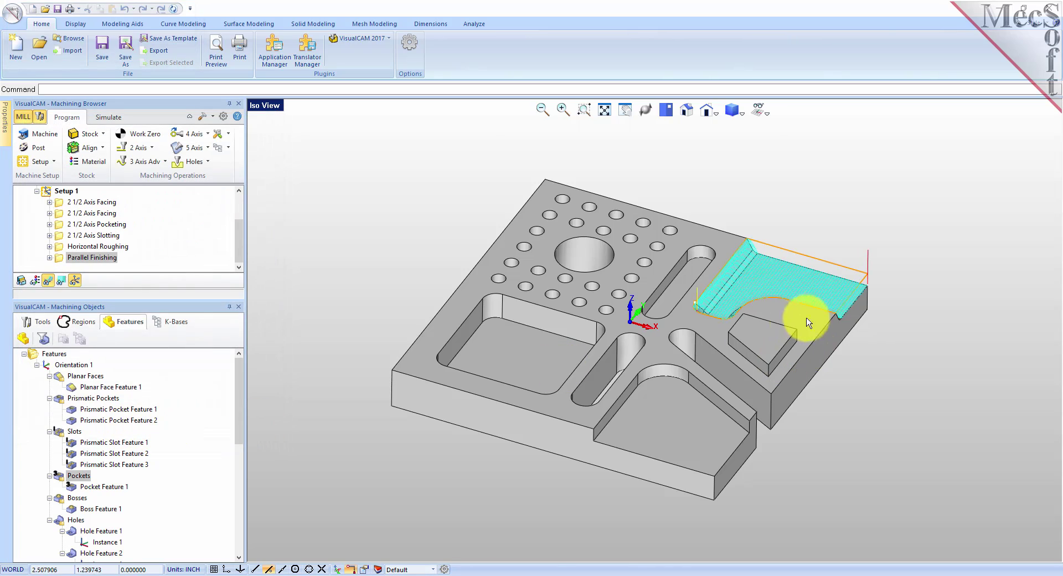
pyautogui.scroll(1, 808, 310)
pyautogui.scroll(1, 799, 287)
pyautogui.scroll(2, 603, 284)
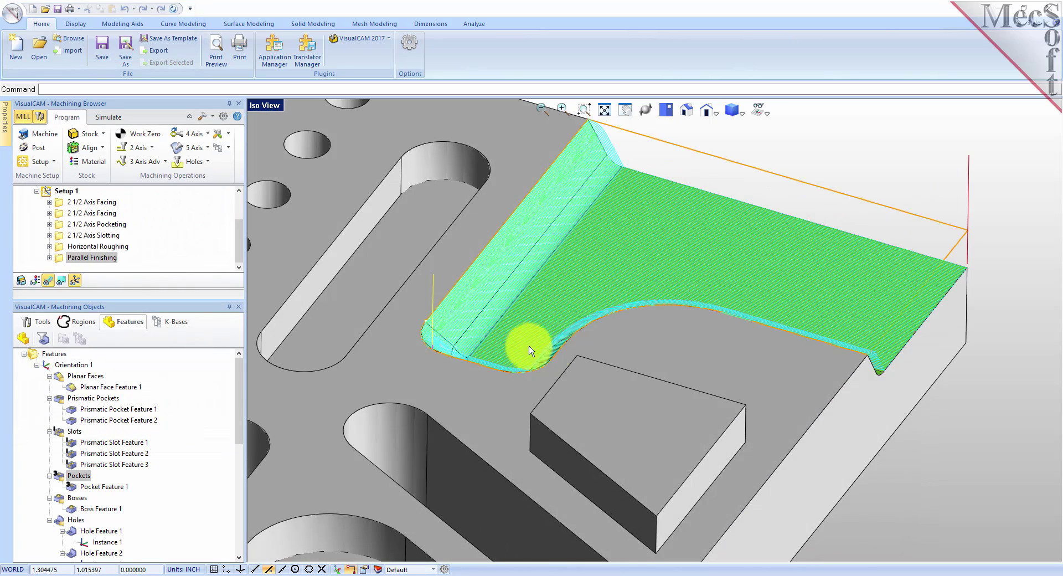
pyautogui.scroll(3, 592, 327)
pyautogui.moveTo(590, 360); pyautogui.dragTo(622, 307, button='middle')
pyautogui.scroll(-4, 737, 299)
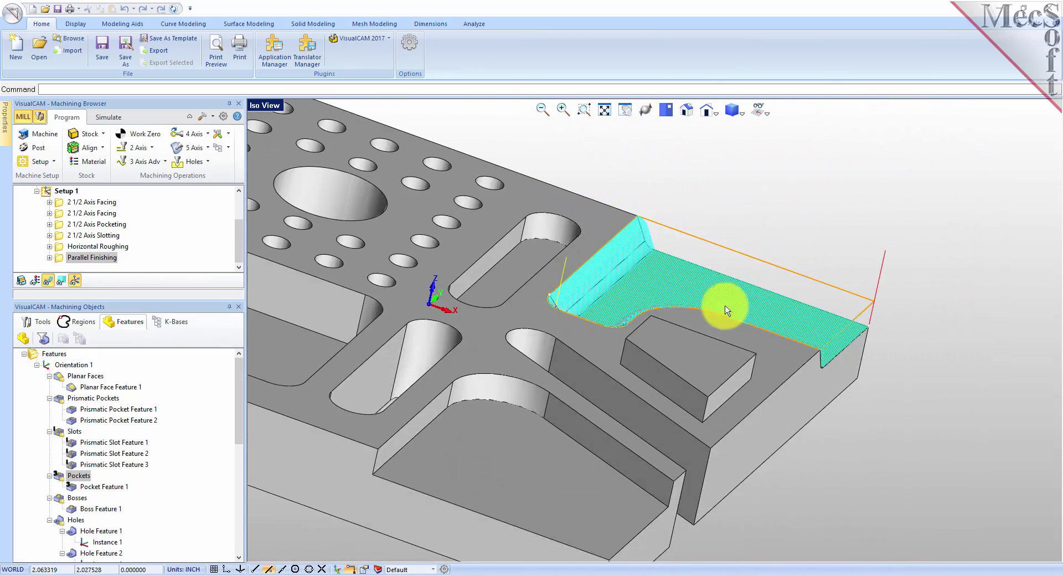
pyautogui.scroll(-3, 703, 304)
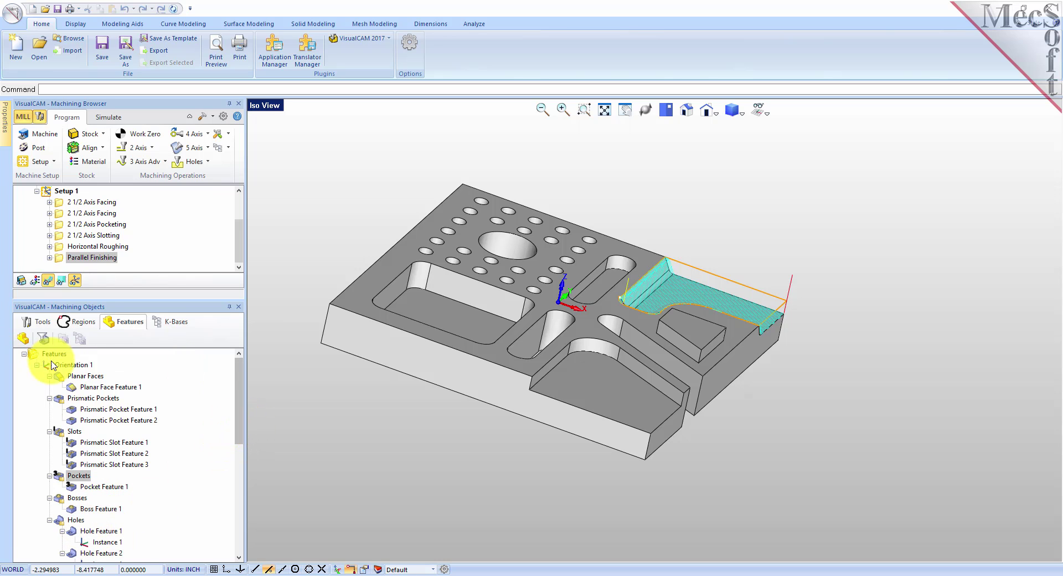
# Collapse the Planar Faces, Prismatic Pockets, Slots and Pockets groups in the feature tree.
pyautogui.click(49, 375)
pyautogui.click(50, 387)
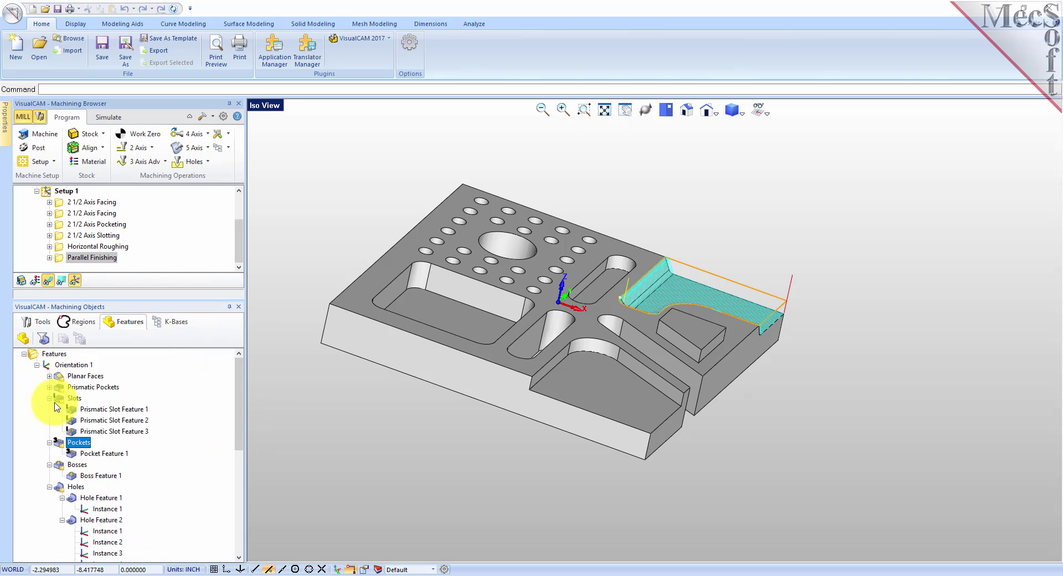
pyautogui.click(49, 398)
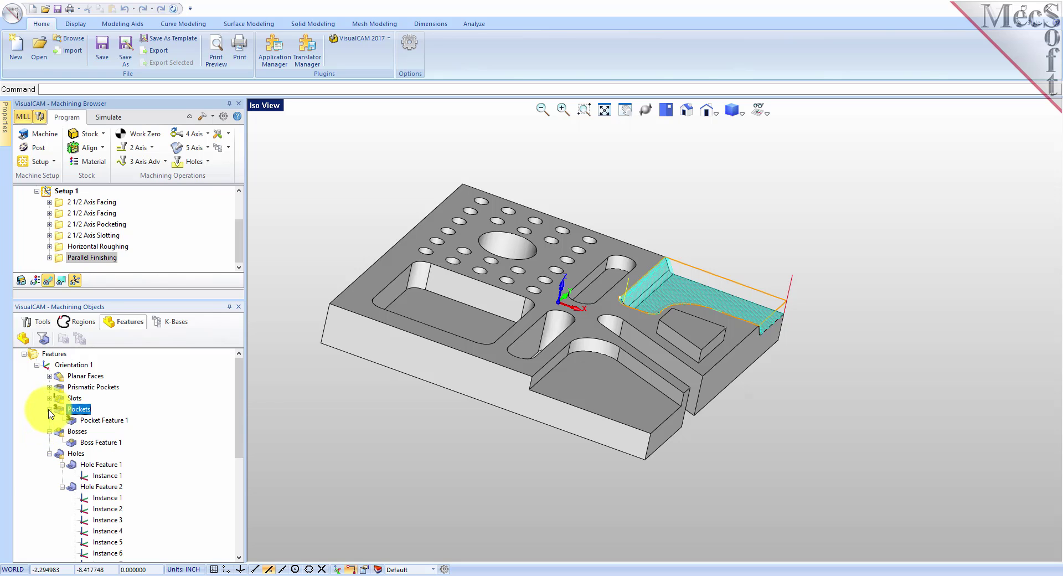
pyautogui.click(49, 409)
# Start a 2 1/2 Axis Profiling operation from the Bosses group with the 3/8" FlatMill and check its cut level settings.
pyautogui.click(80, 423)
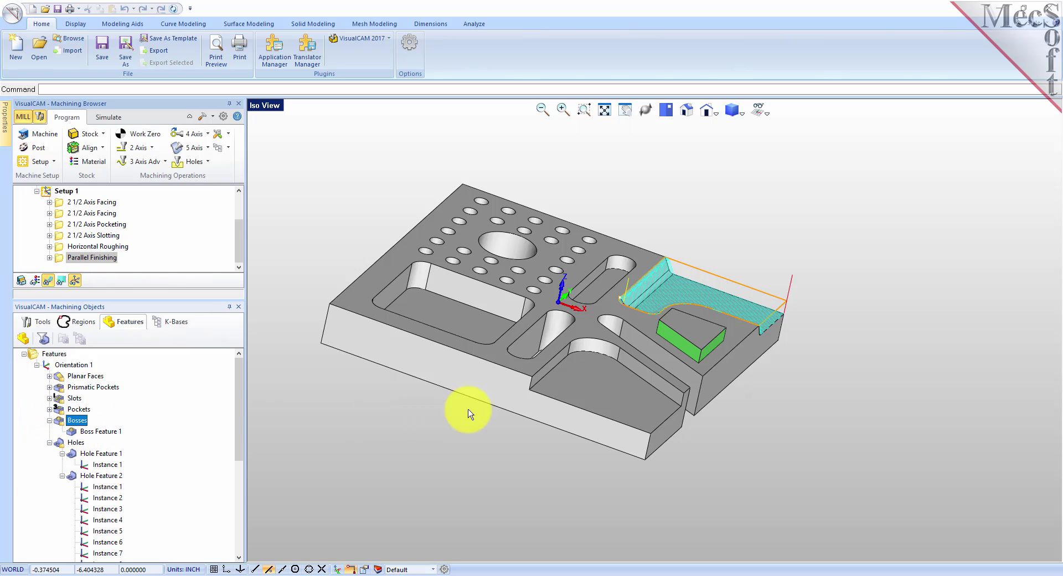
pyautogui.rightClick(80, 421)
pyautogui.click(133, 447)
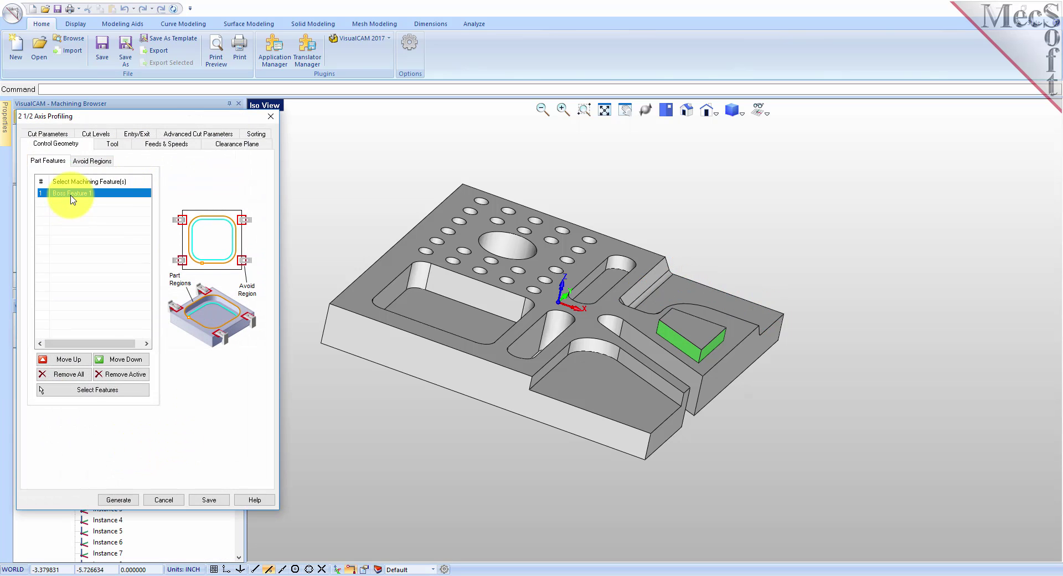
pyautogui.click(111, 143)
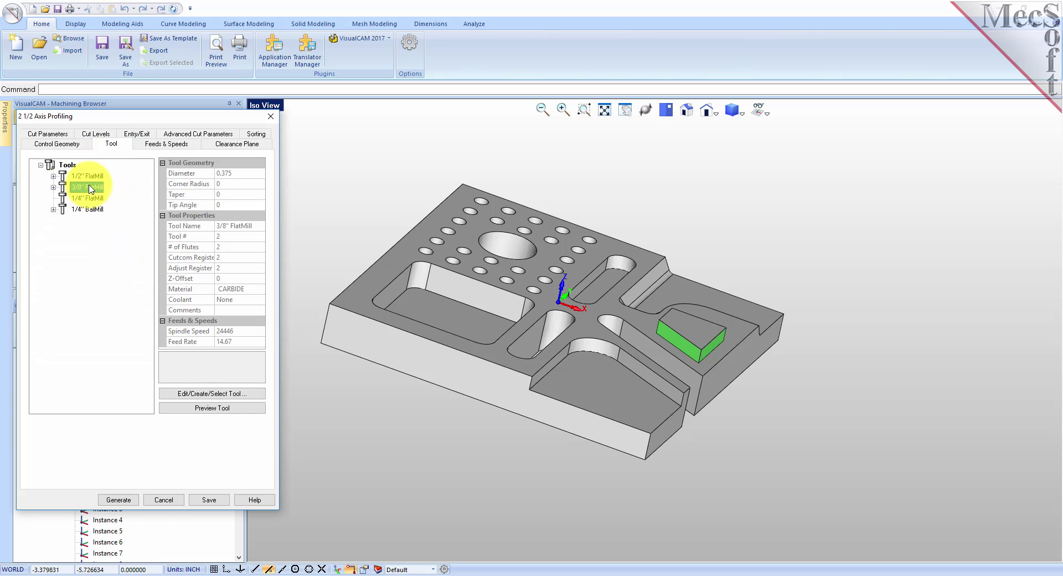
pyautogui.click(90, 134)
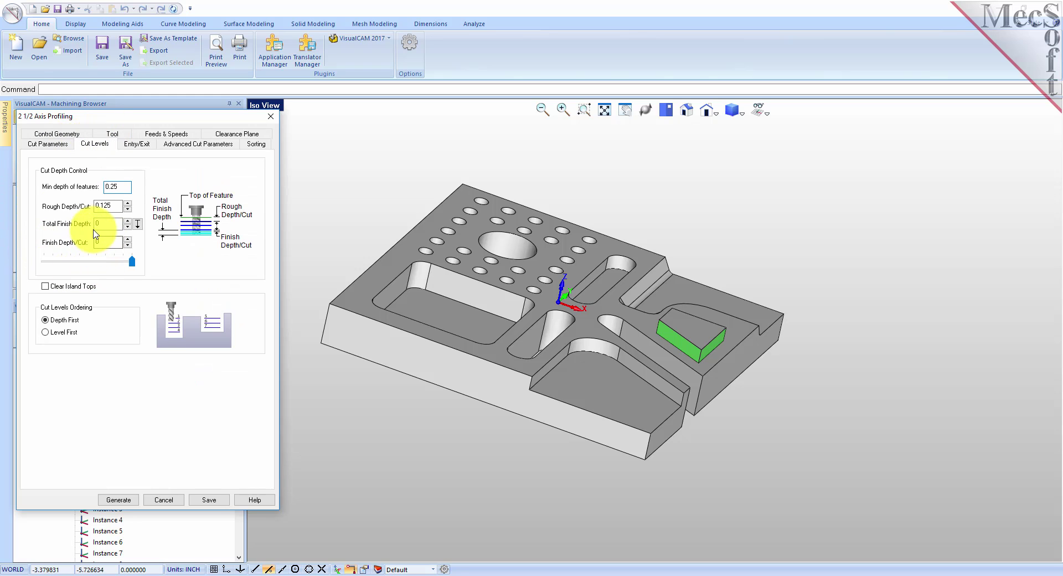
pyautogui.click(122, 186)
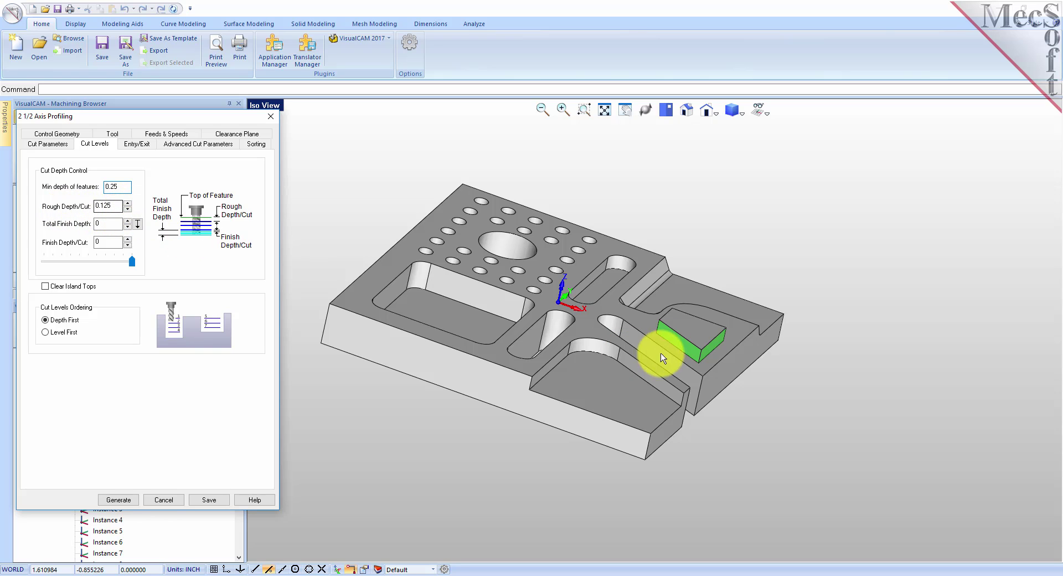
# Generate the profiling toolpath and inspect it around the boss.
pyautogui.click(117, 501)
pyautogui.scroll(3, 747, 380)
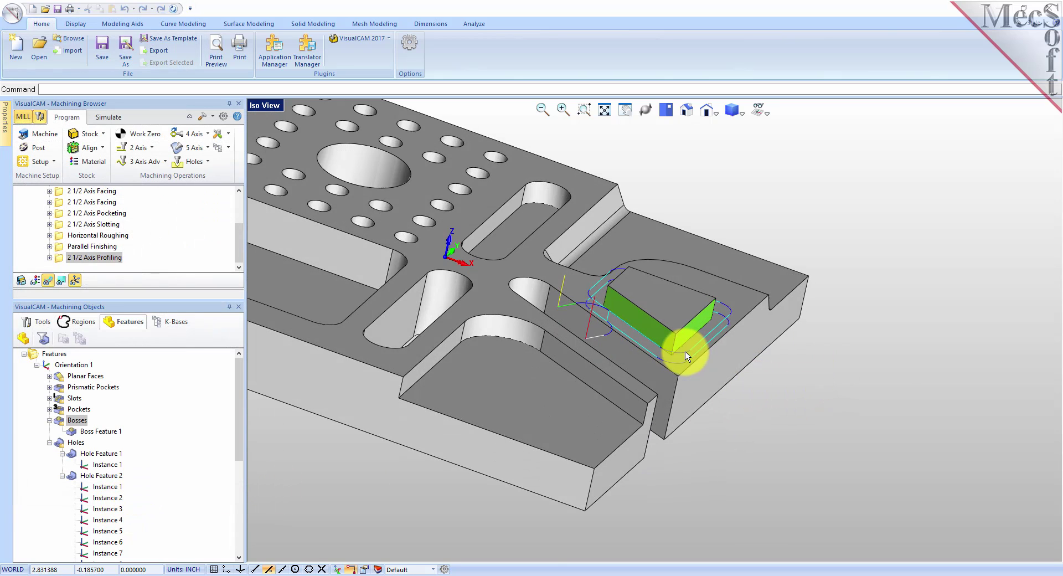
pyautogui.scroll(2, 672, 280)
pyautogui.scroll(-2, 687, 324)
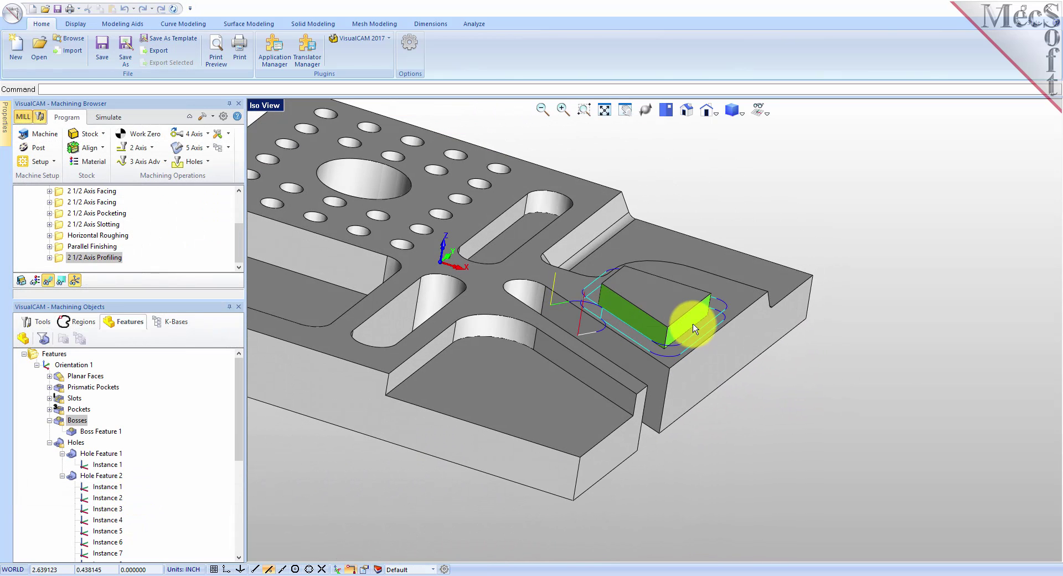
pyautogui.scroll(-2, 761, 321)
# Collapse the Bosses group and start a Hole Pocketing operation from Hole Feature 1, the large hole.
pyautogui.click(49, 420)
pyautogui.click(97, 443)
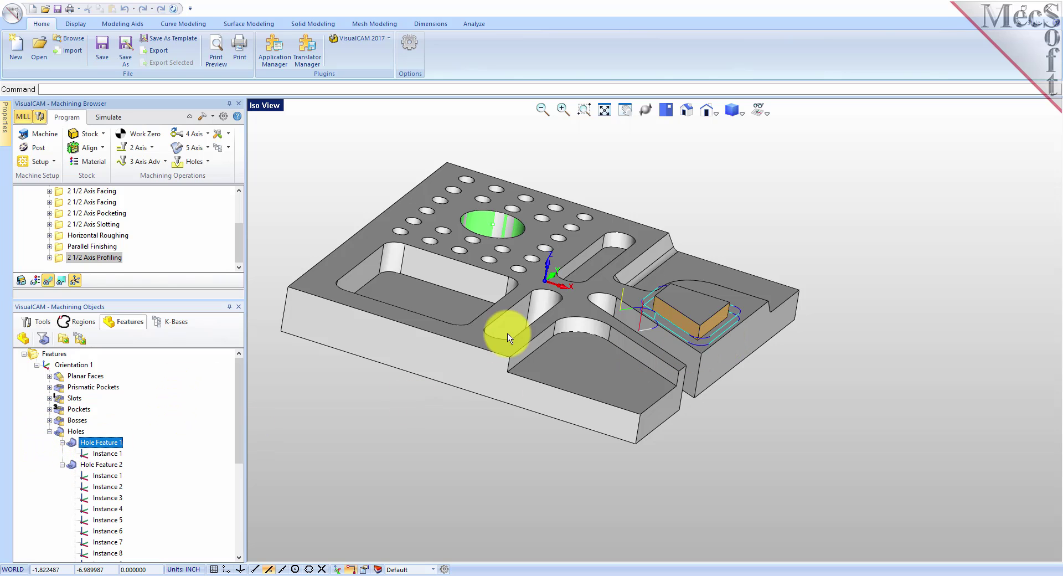
pyautogui.moveTo(510, 261)
pyautogui.mouseDown(button='right')
pyautogui.moveTo(527, 308)
pyautogui.moveTo(506, 209)
pyautogui.moveTo(493, 265)
pyautogui.mouseUp(button='right')
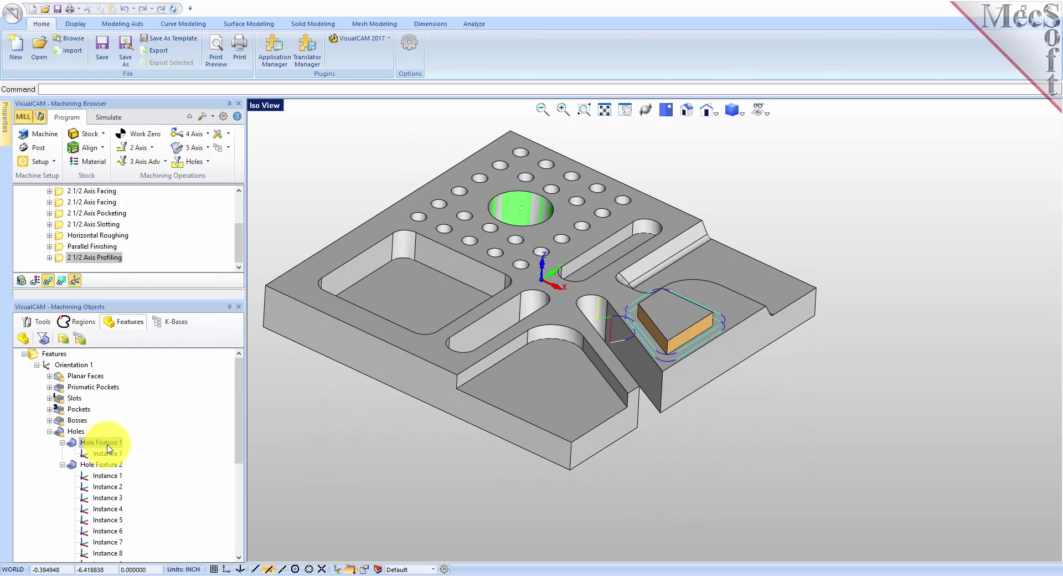
pyautogui.rightClick(143, 442)
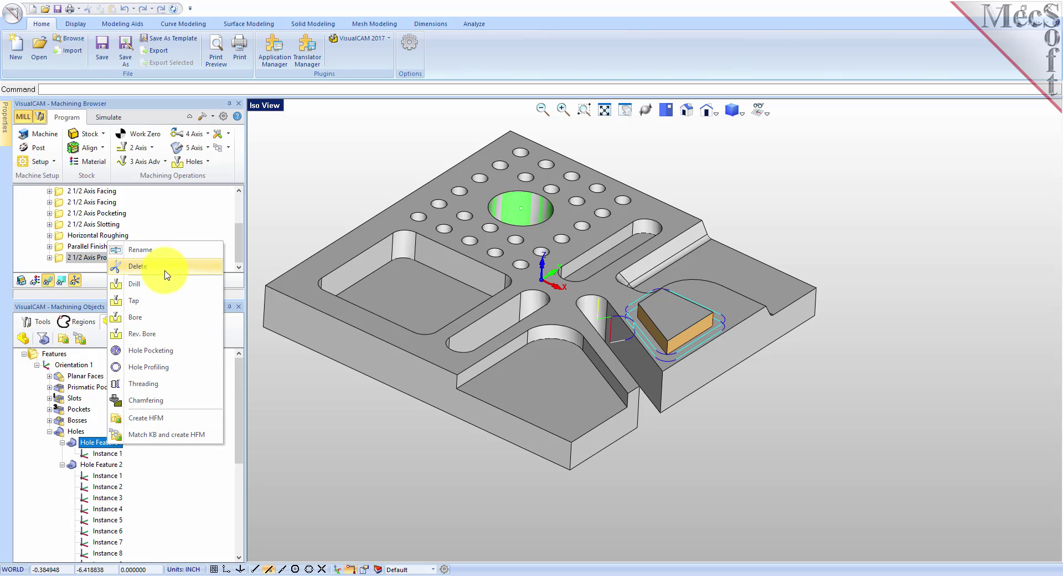
pyautogui.click(176, 350)
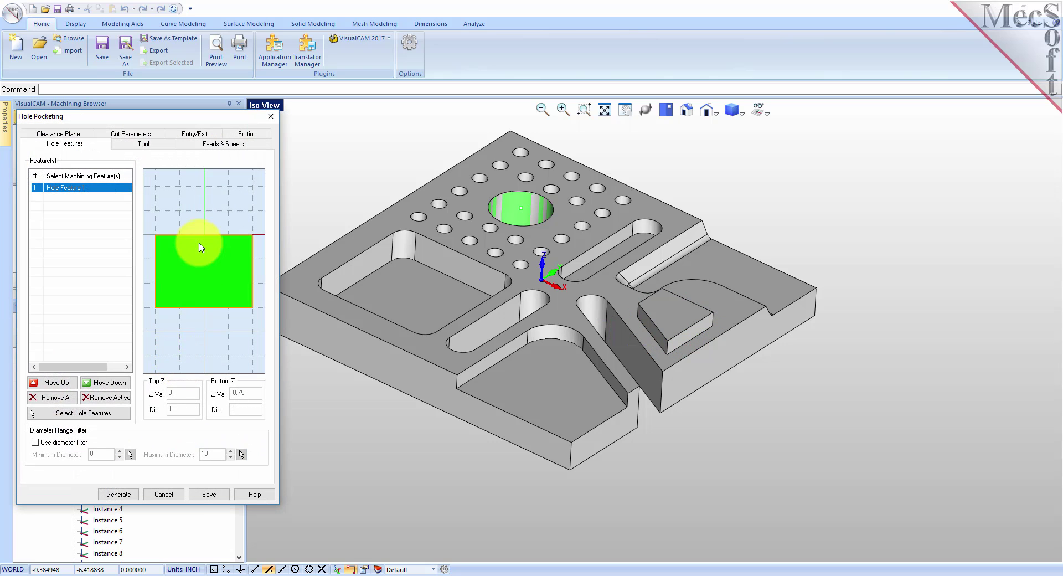
# Generate the hole pocketing toolpath with the 1/2" FlatMill, a 0.75 pocket depth and a 25% stepover, and inspect it.
pyautogui.click(140, 144)
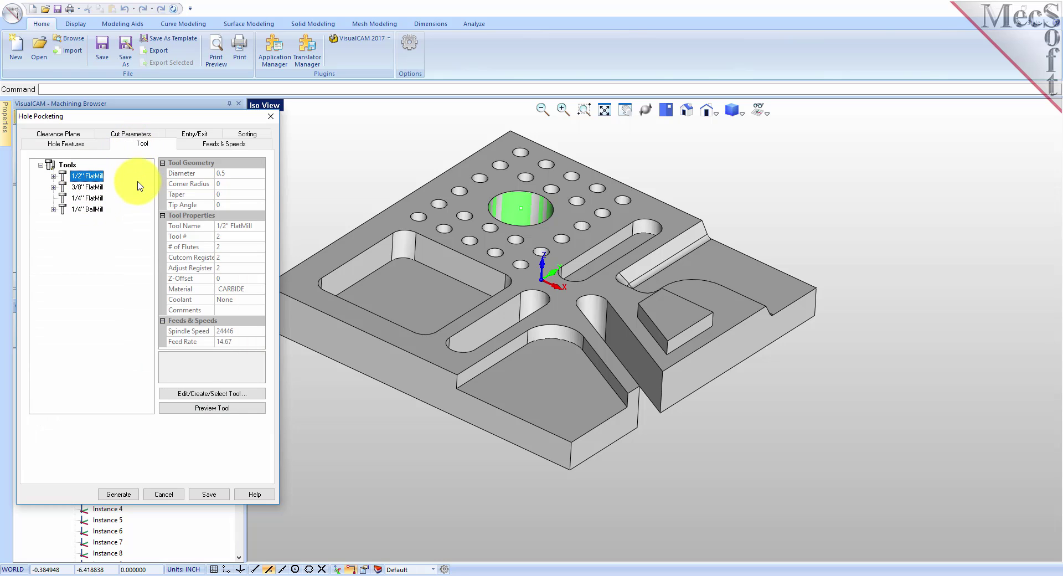
pyautogui.click(131, 134)
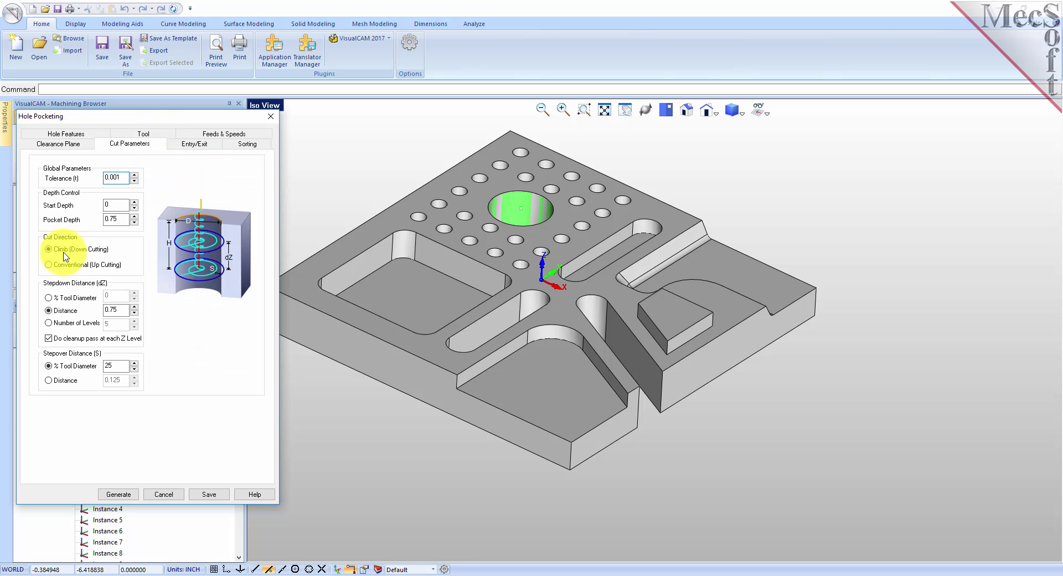
pyautogui.click(118, 494)
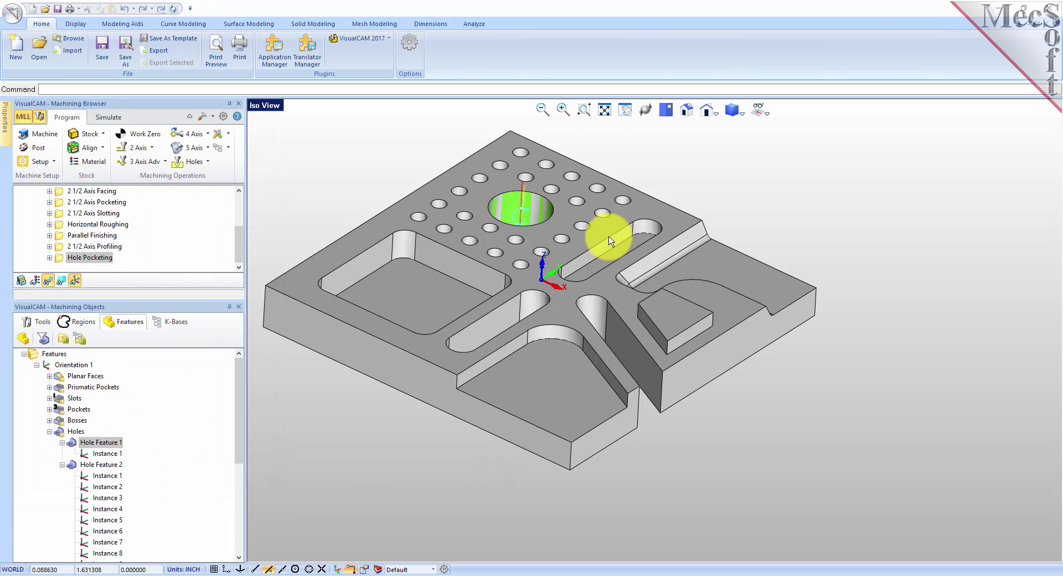
pyautogui.moveTo(559, 202)
pyautogui.mouseDown(button='right')
pyautogui.moveTo(575, 252)
pyautogui.moveTo(554, 224)
pyautogui.moveTo(570, 142)
pyautogui.moveTo(570, 195)
pyautogui.mouseUp(button='right')
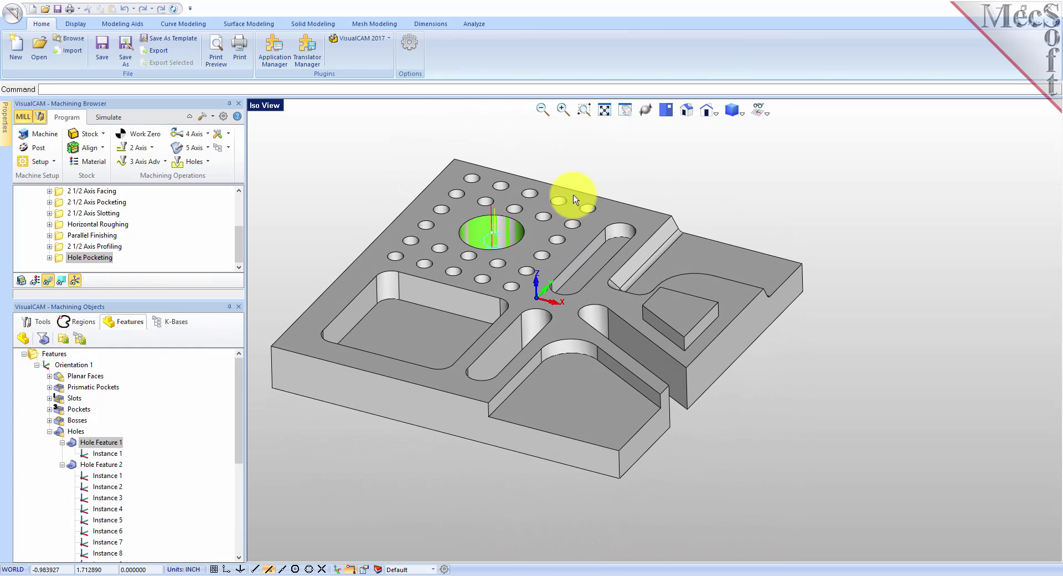
# Start a Drilling operation from Hole Feature 2, the pattern of small holes, and review the available tools.
pyautogui.click(62, 442)
pyautogui.click(73, 455)
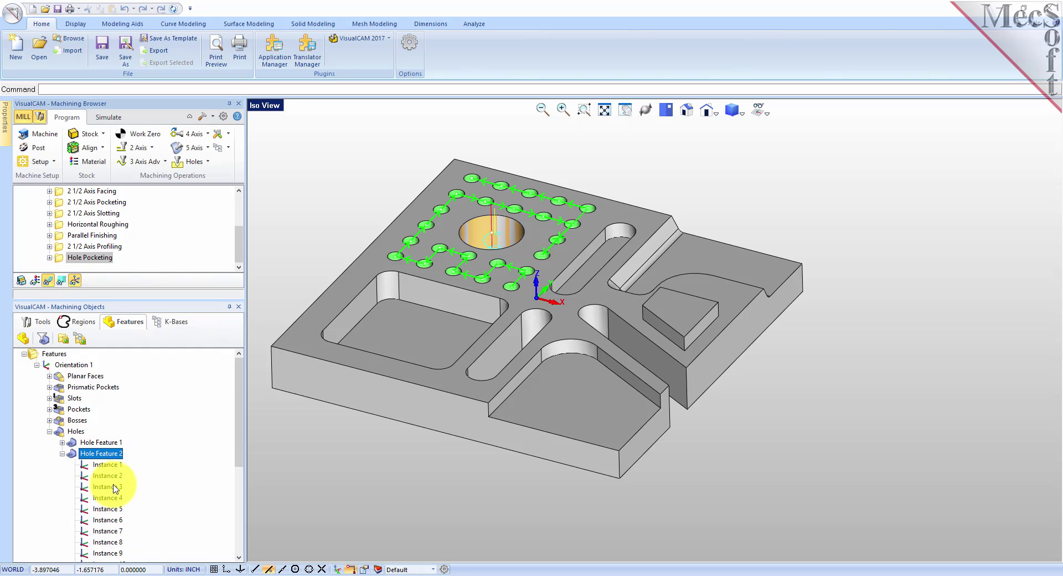
pyautogui.rightClick(105, 452)
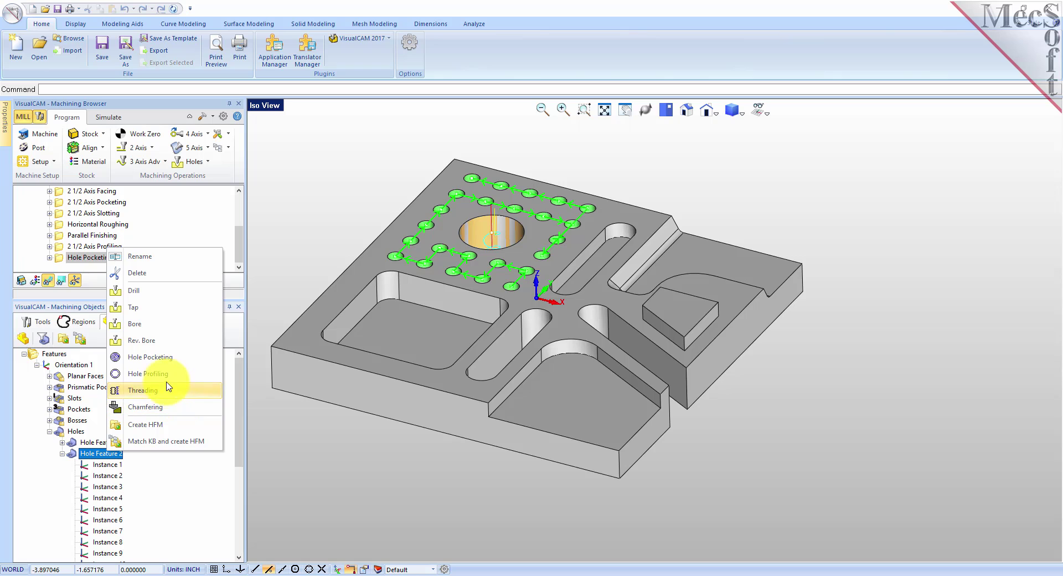
pyautogui.click(162, 294)
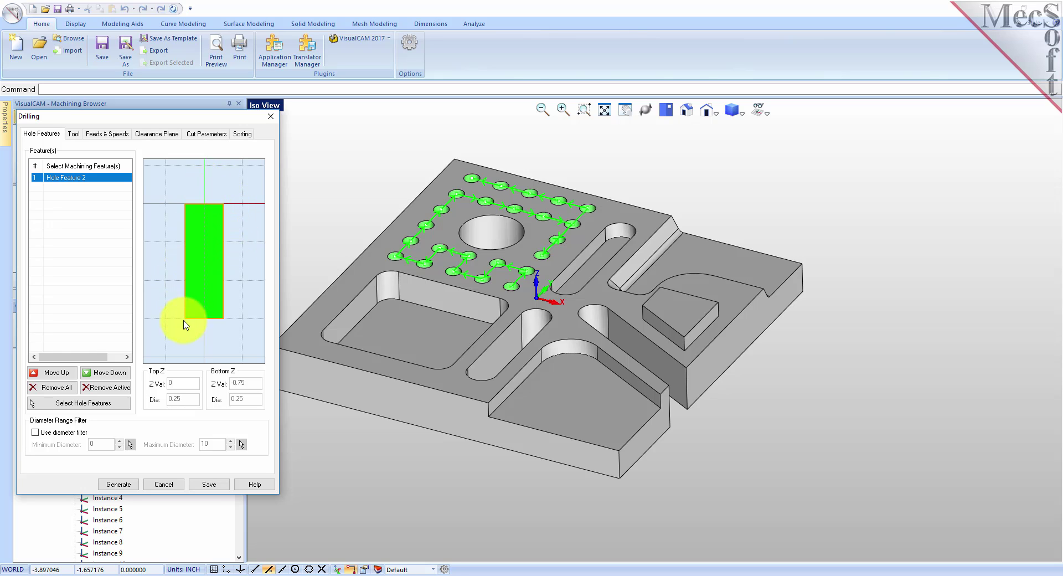
pyautogui.click(73, 134)
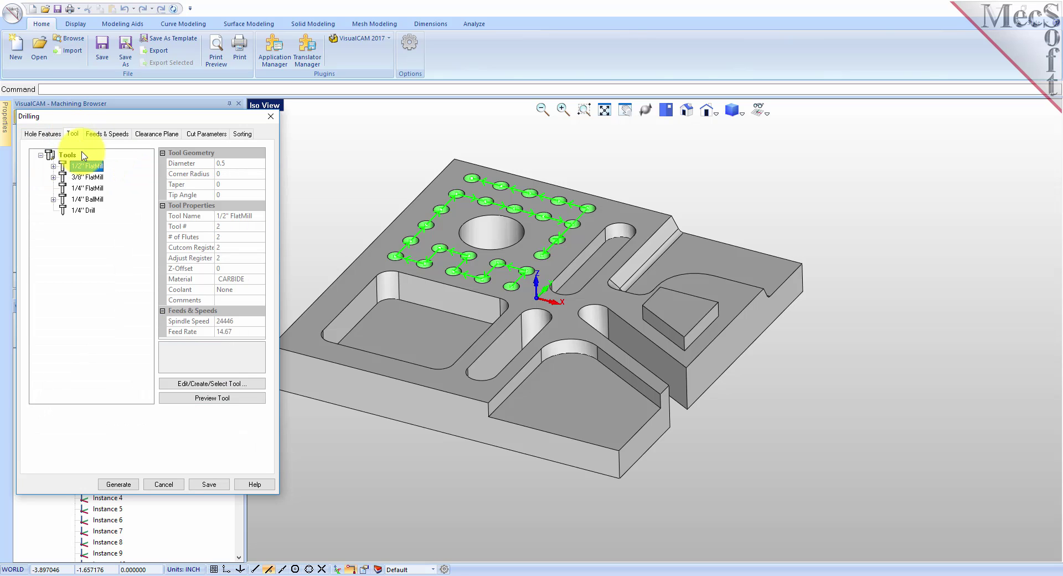
# Check the drilling settings and generate a Deep Drill toolpath with a 0.75 drill depth and a 0.125 step increment.
pyautogui.click(107, 134)
pyautogui.click(156, 134)
pyautogui.click(195, 135)
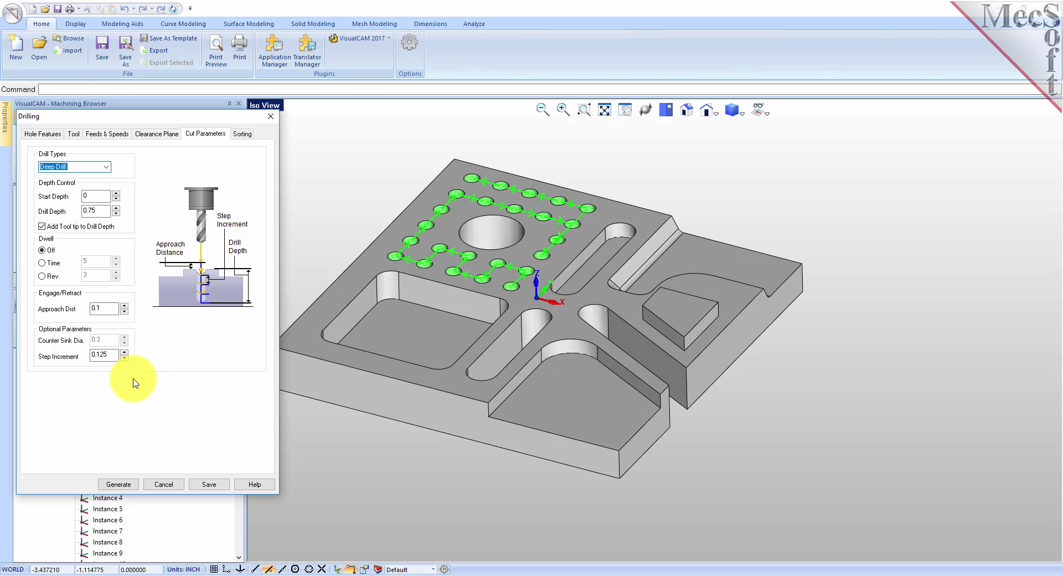
pyautogui.doubleClick(114, 355)
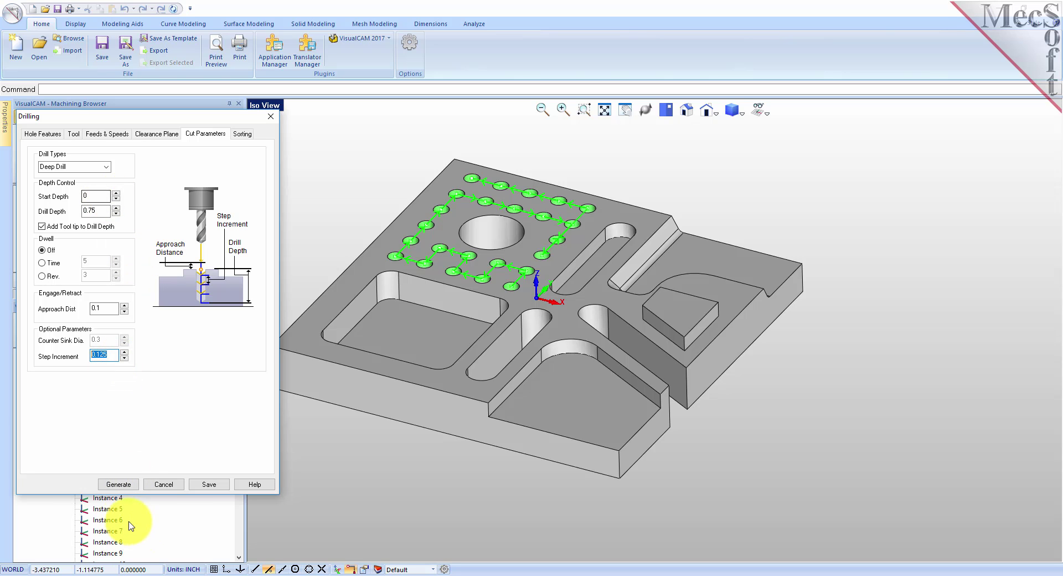
pyautogui.click(125, 485)
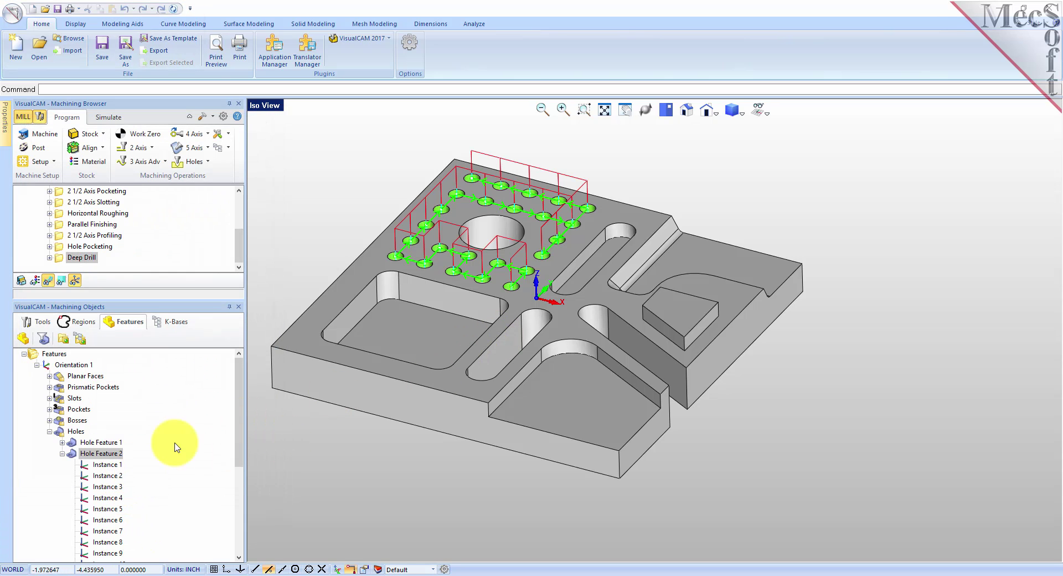
# Collapse Hole Feature 2 and the Holes group, and enlarge the Machining Browser so every operation of Setup 1 is listed.
pyautogui.moveTo(599, 262)
pyautogui.mouseDown(button='middle')
pyautogui.moveTo(609, 308)
pyautogui.moveTo(595, 258)
pyautogui.mouseUp(button='middle')
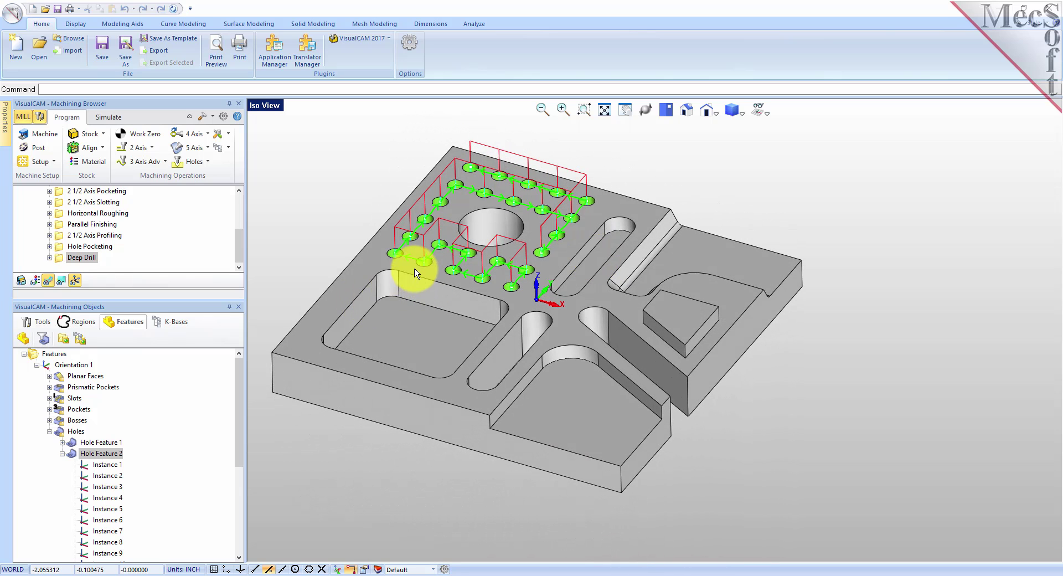
pyautogui.click(62, 453)
pyautogui.click(50, 431)
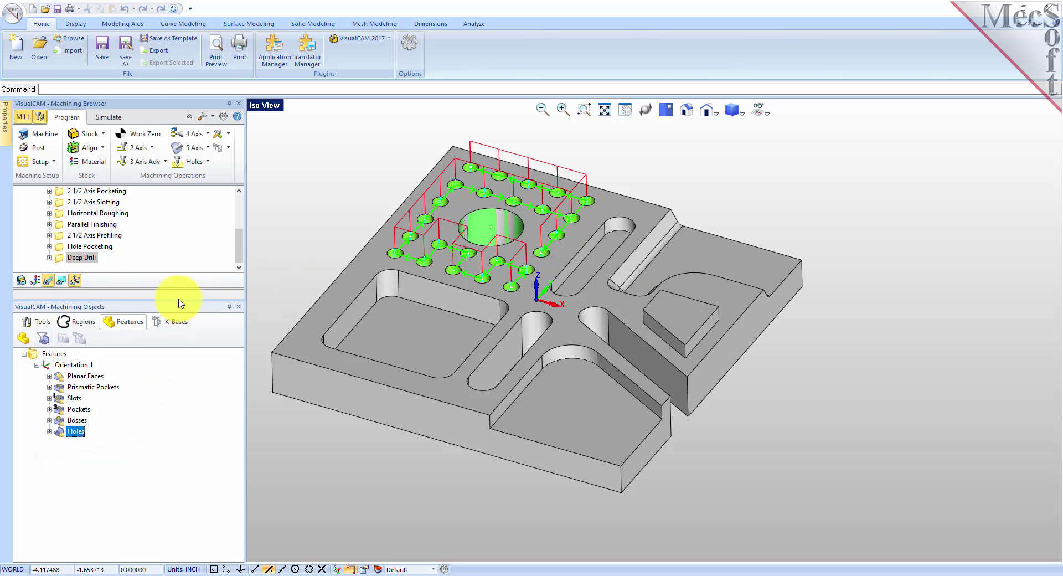
pyautogui.moveTo(179, 301); pyautogui.dragTo(181, 415)
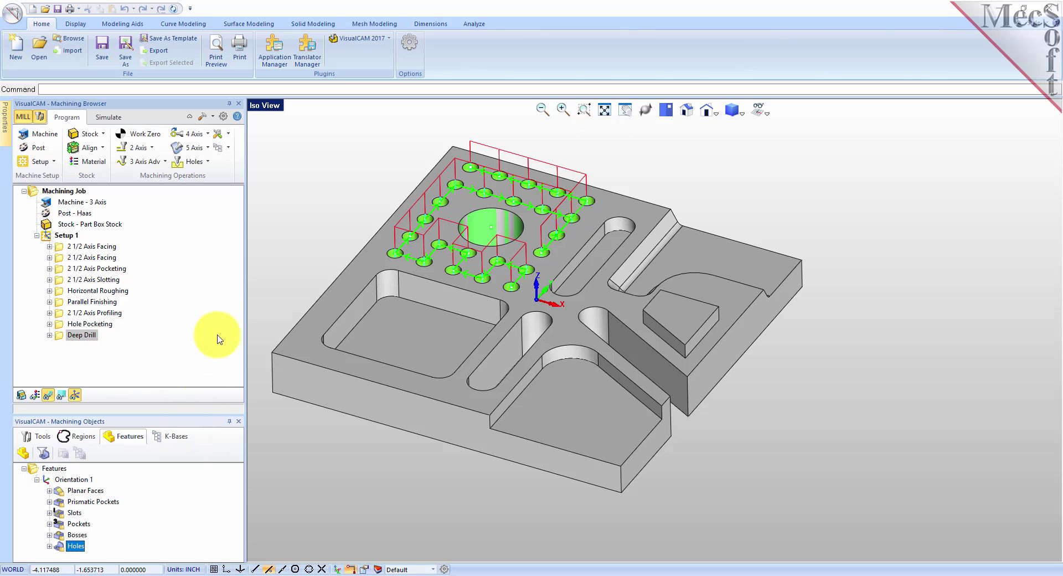
# Review the toolpath of each Setup 1 operation in order, from the first 2 1/2 Axis Facing to Deep Drill.
pyautogui.click(78, 246)
pyautogui.click(83, 257)
pyautogui.click(87, 269)
pyautogui.click(90, 280)
pyautogui.click(93, 292)
pyautogui.click(94, 302)
pyautogui.click(98, 313)
pyautogui.click(99, 325)
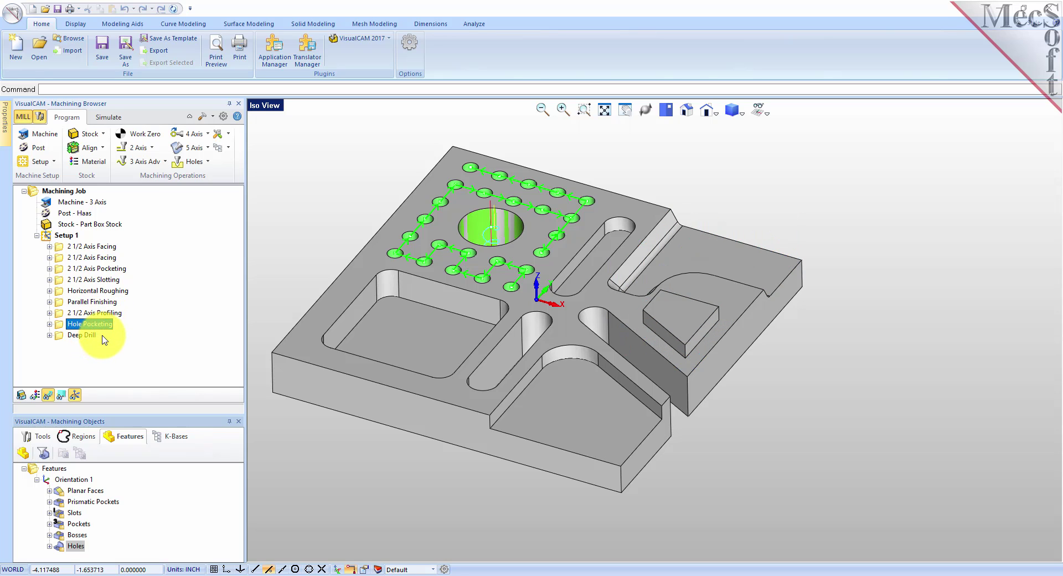
pyautogui.click(89, 337)
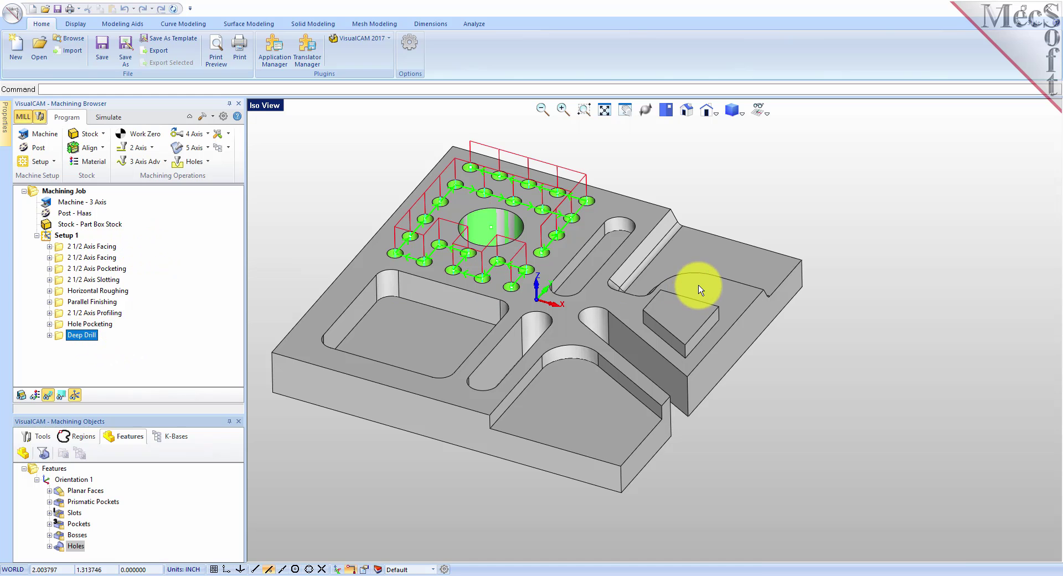
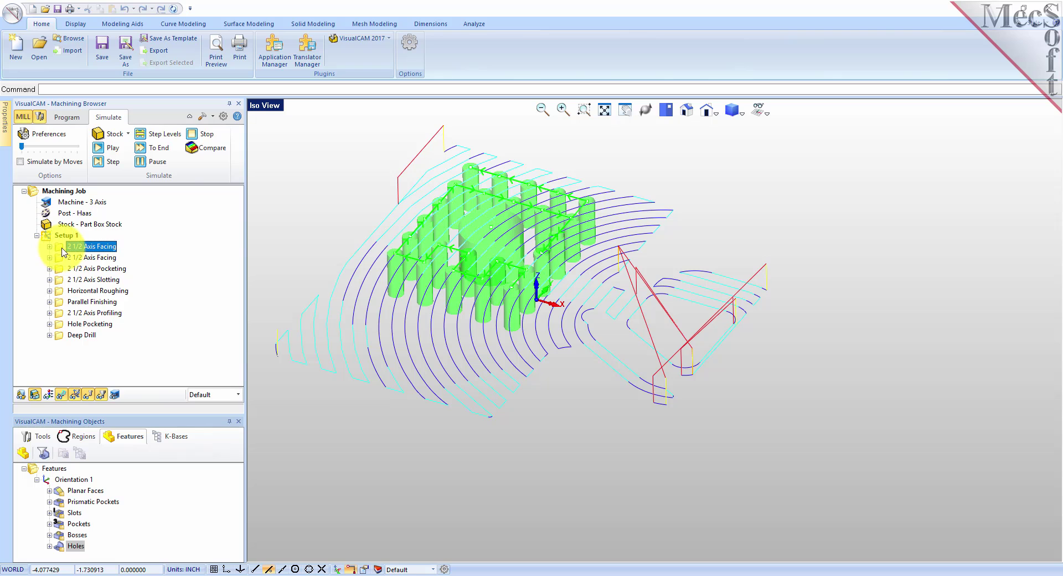
# Hide the toolpath display and simulate both 2 1/2 Axis Facing operations at maximum simulation speed.
pyautogui.click(60, 395)
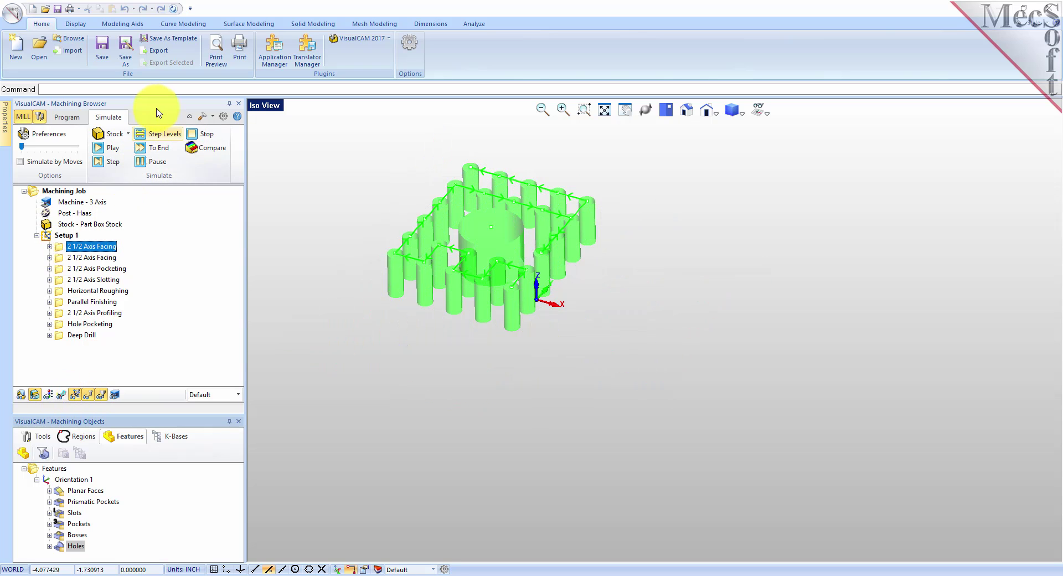
pyautogui.click(115, 150)
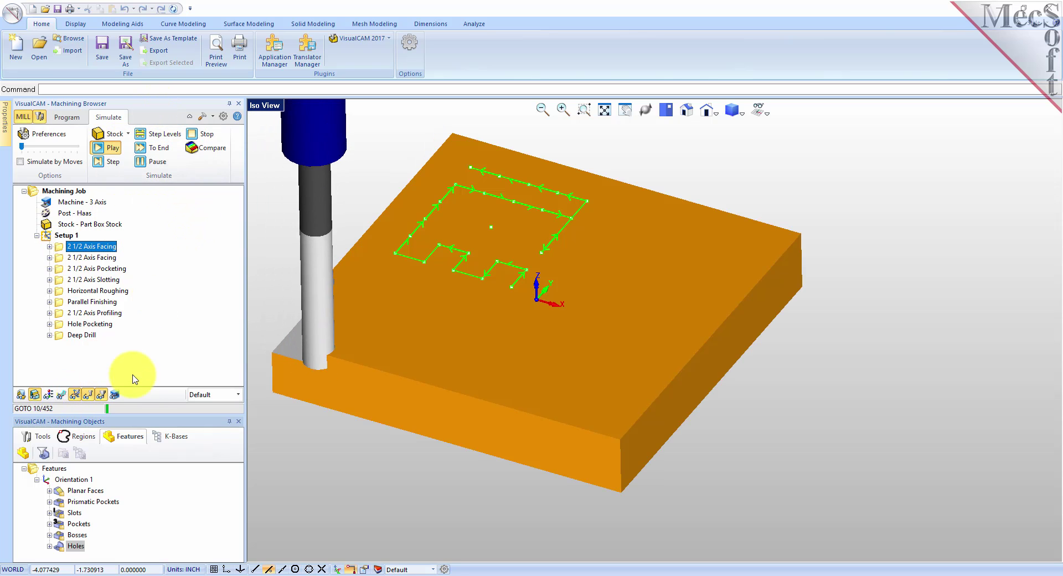
pyautogui.moveTo(21, 146); pyautogui.dragTo(80, 150)
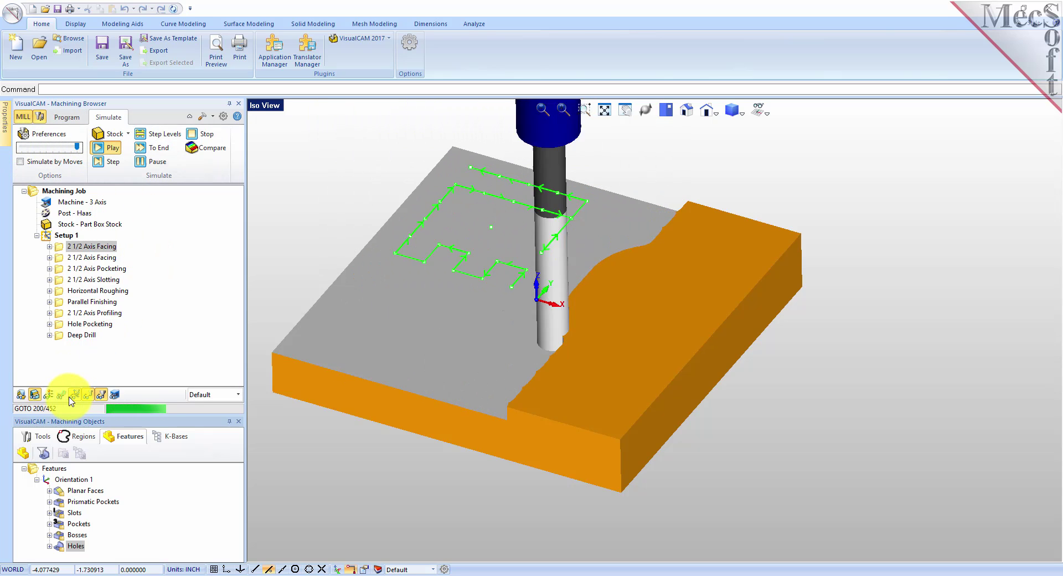
pyautogui.moveTo(628, 288)
pyautogui.mouseDown(button='middle')
pyautogui.moveTo(627, 336)
pyautogui.moveTo(624, 296)
pyautogui.moveTo(636, 294)
pyautogui.mouseUp(button='middle')
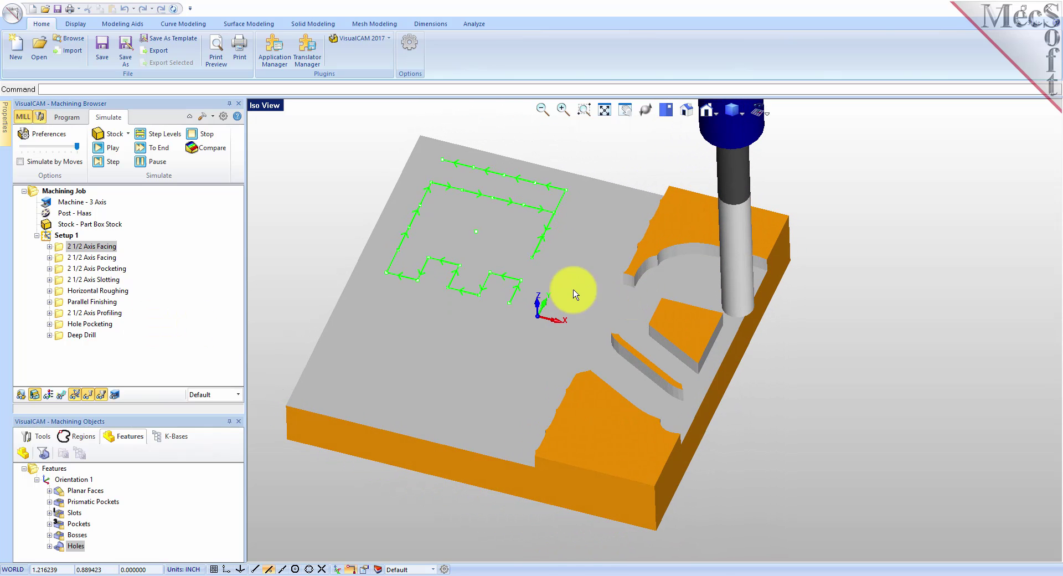
pyautogui.click(61, 258)
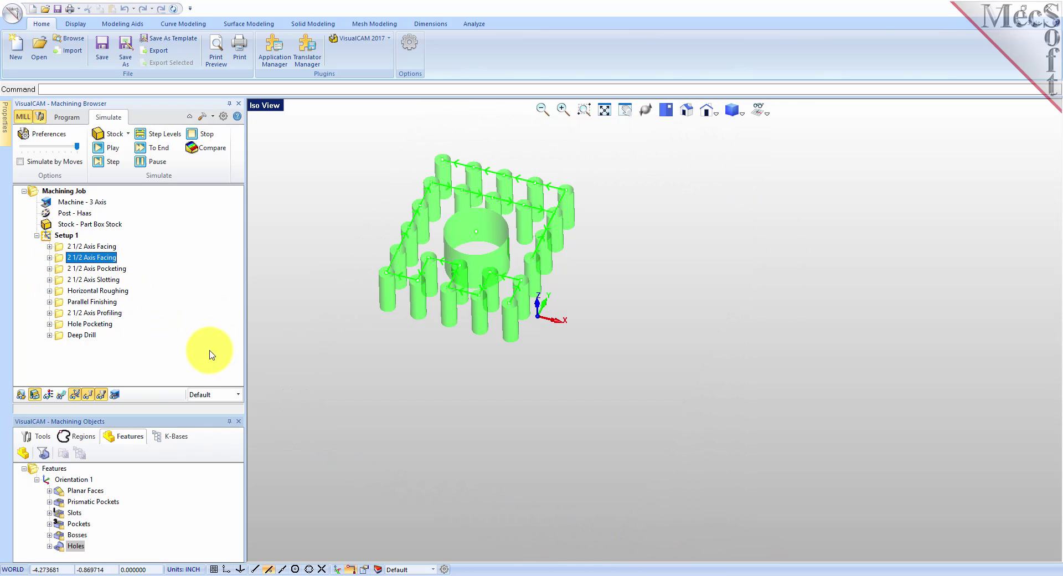
pyautogui.click(113, 149)
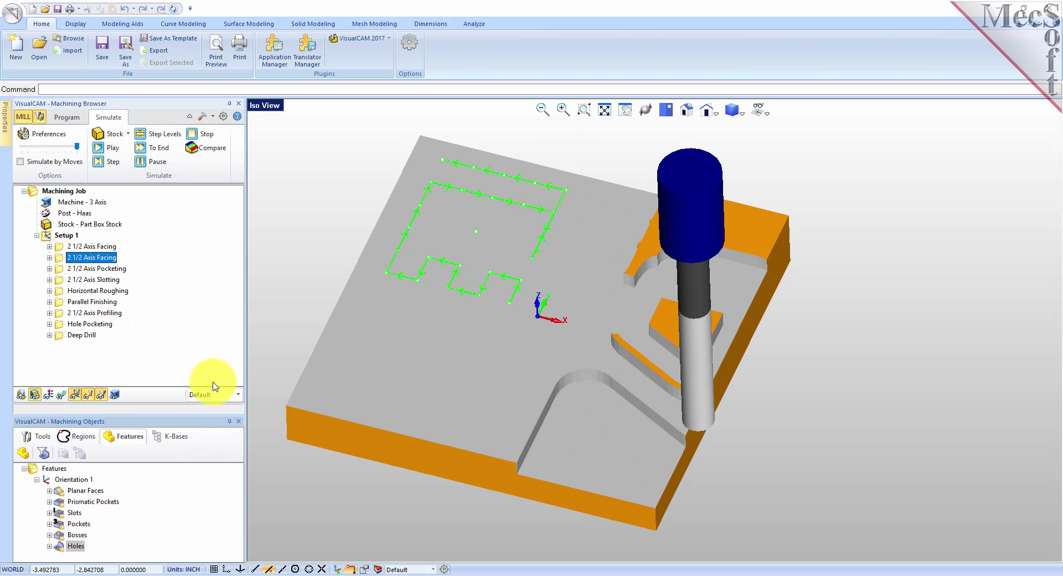
# Show the Tools list and simulate the 2 1/2 Axis Pocketing operation, viewing the cut from a lower angle.
pyautogui.click(61, 270)
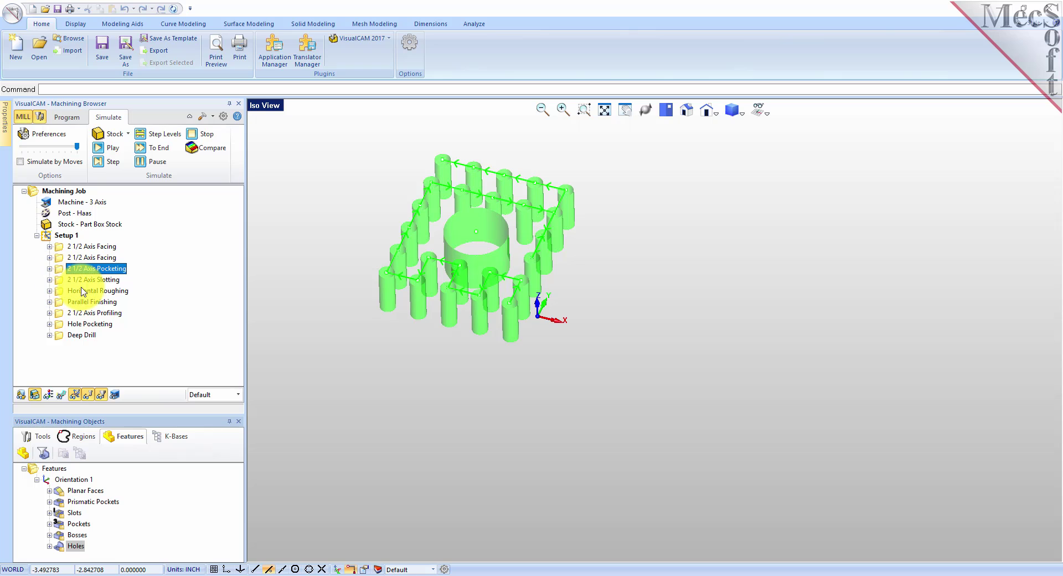
pyautogui.click(36, 436)
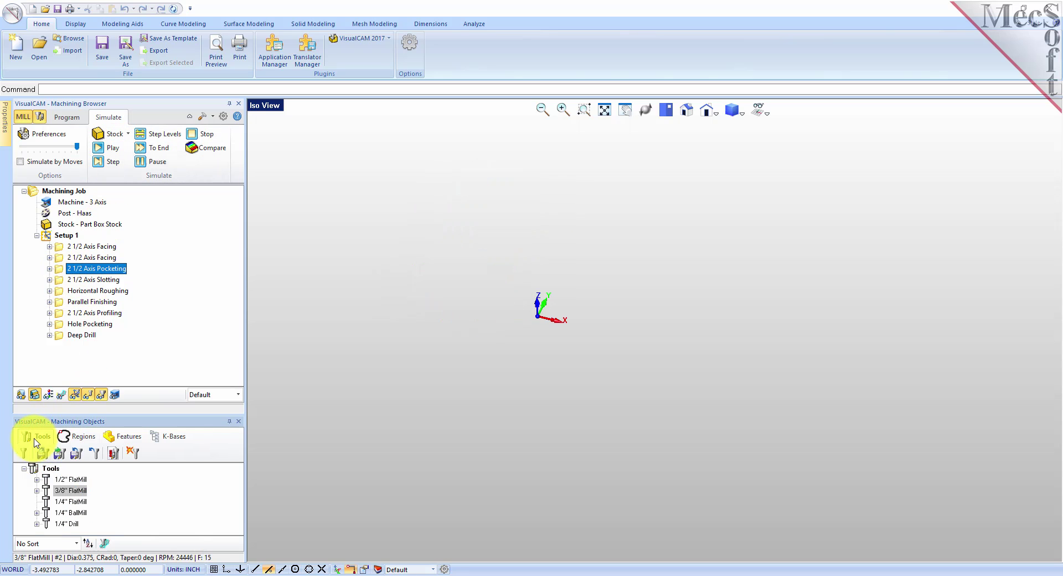
pyautogui.click(112, 148)
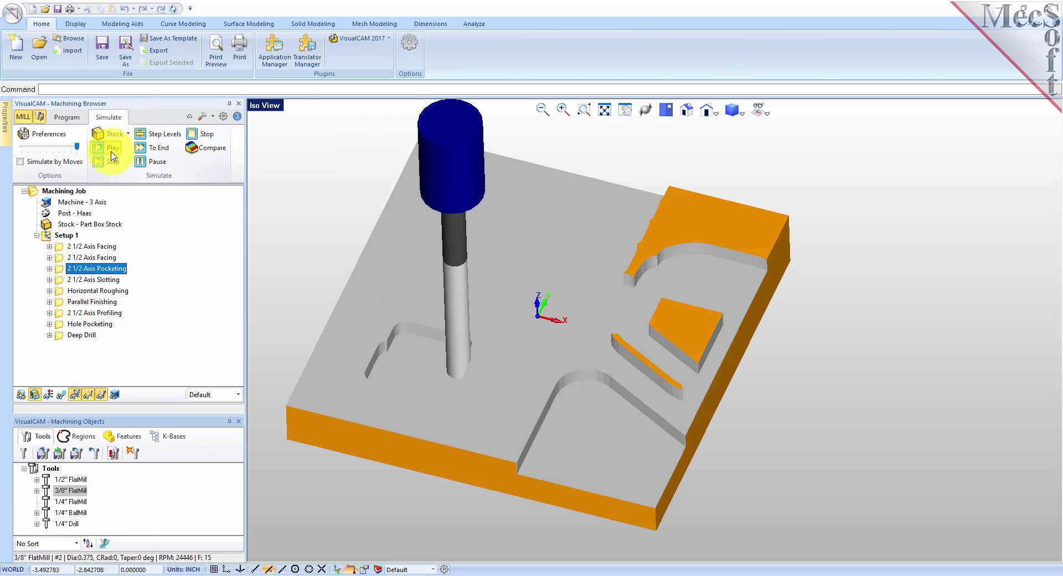
pyautogui.moveTo(731, 332); pyautogui.dragTo(783, 317, button='middle')
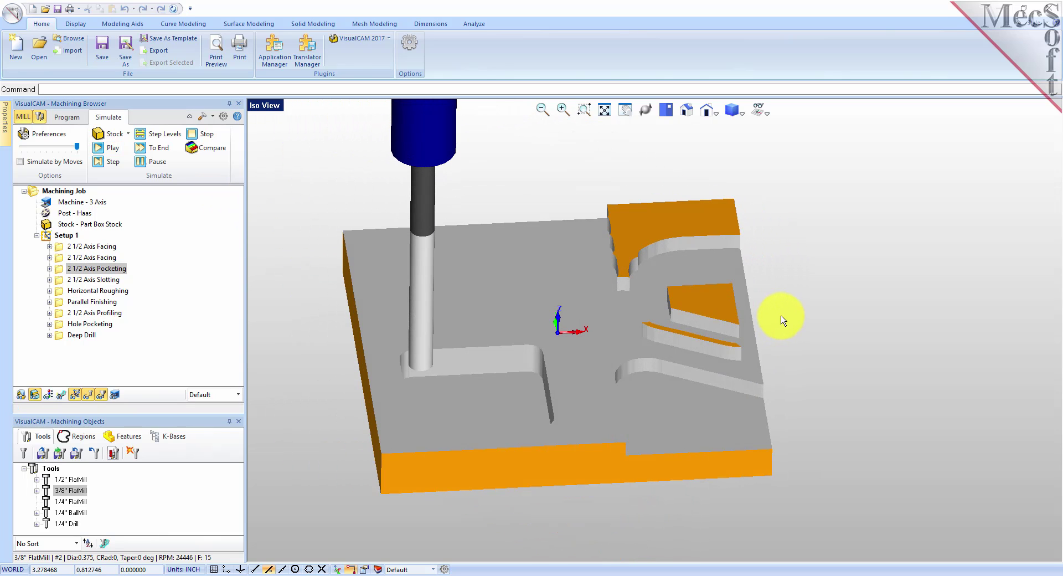
# Simulate the 2 1/2 Axis Slotting operation at the slowest simulation speed and inspect the slots.
pyautogui.click(59, 279)
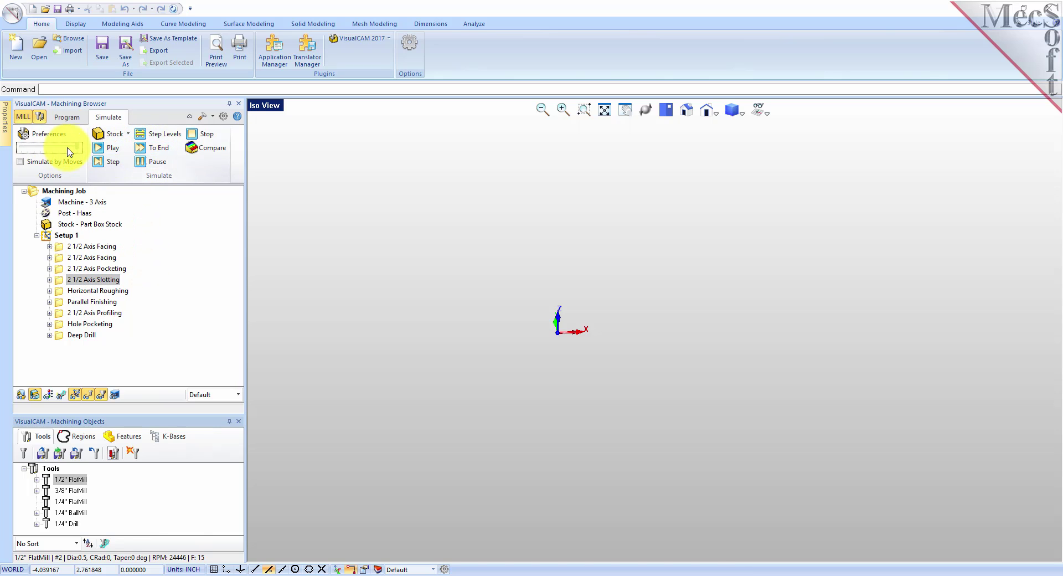
pyautogui.click(113, 148)
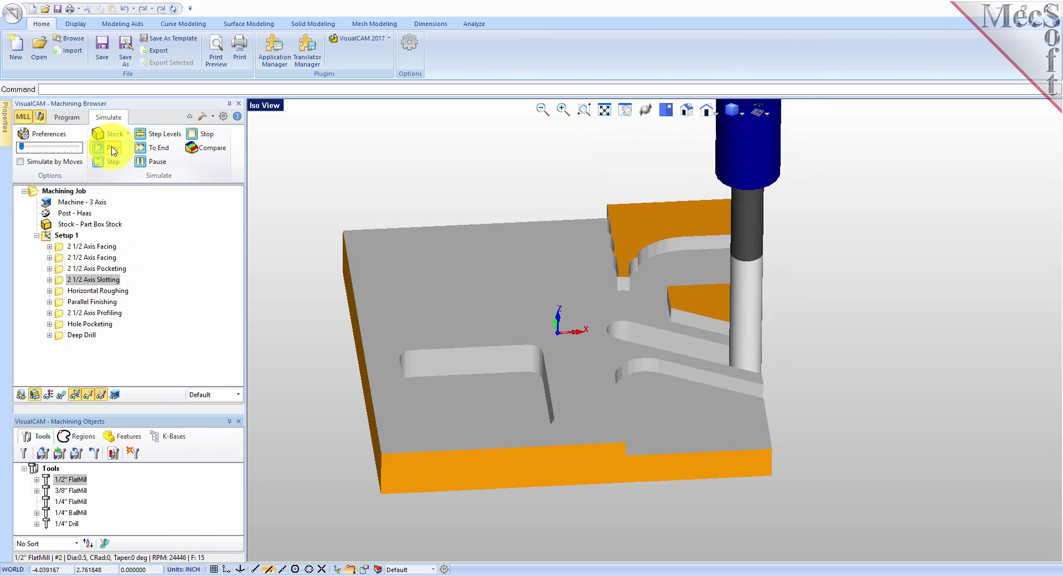
pyautogui.moveTo(727, 370); pyautogui.dragTo(723, 436, button='right')
pyautogui.moveTo(635, 450); pyautogui.dragTo(617, 416, button='right')
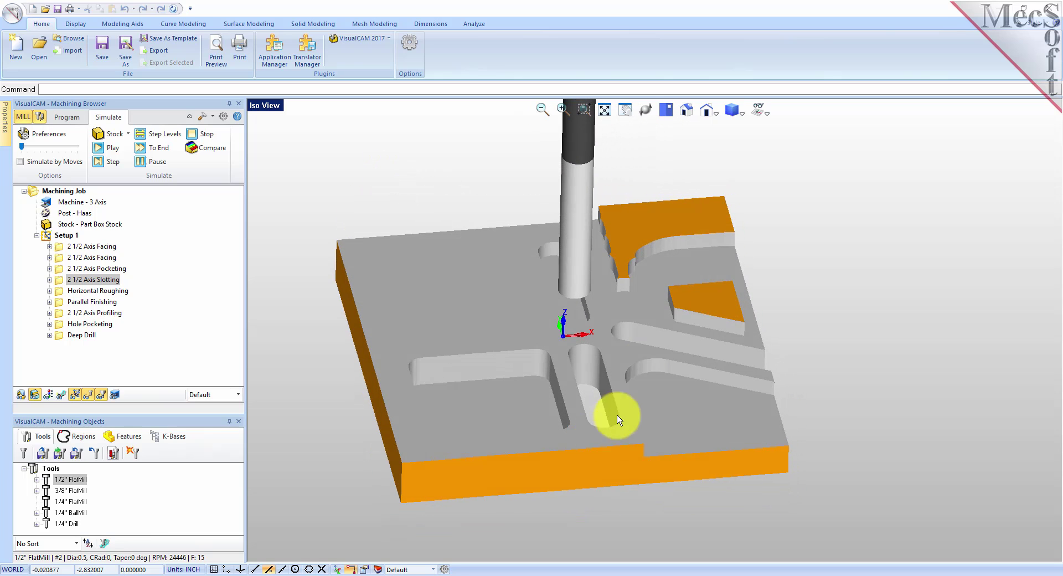
# Simulate the Horizontal Roughing operation, raising the simulation speed to medium, and inspect the roughed stock.
pyautogui.click(56, 291)
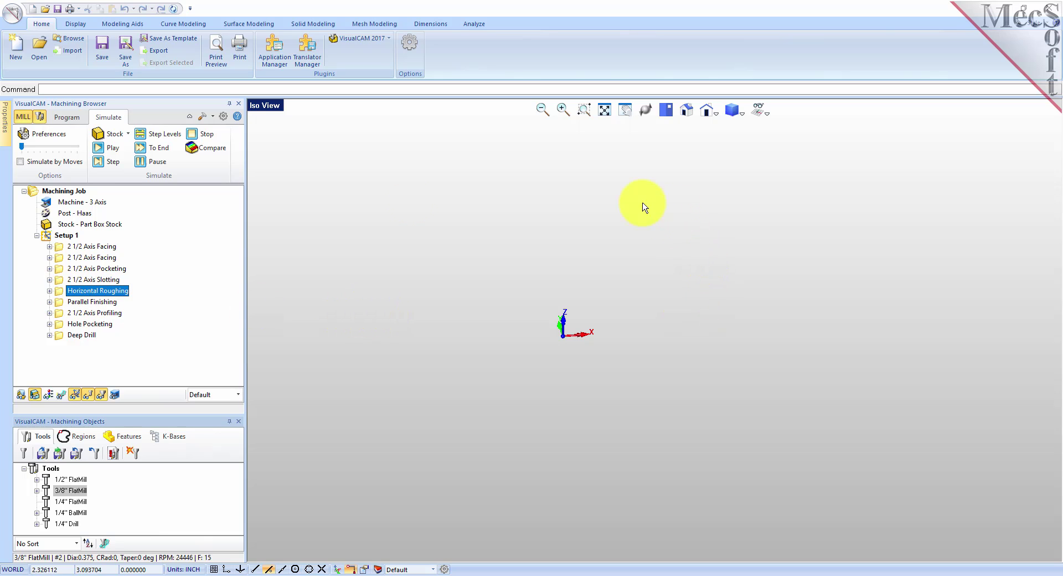
pyautogui.click(114, 148)
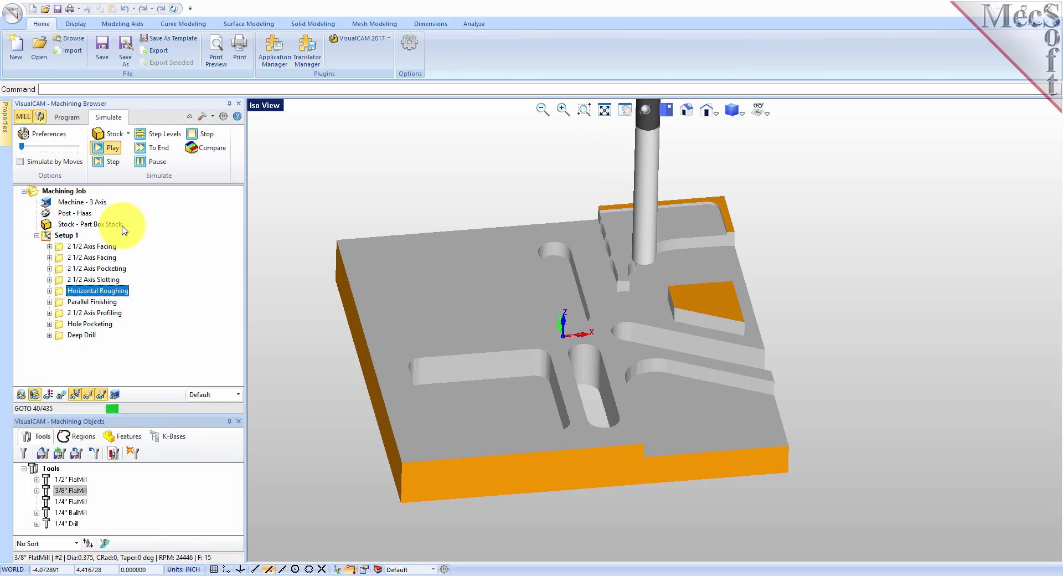
pyautogui.moveTo(24, 147); pyautogui.dragTo(53, 147)
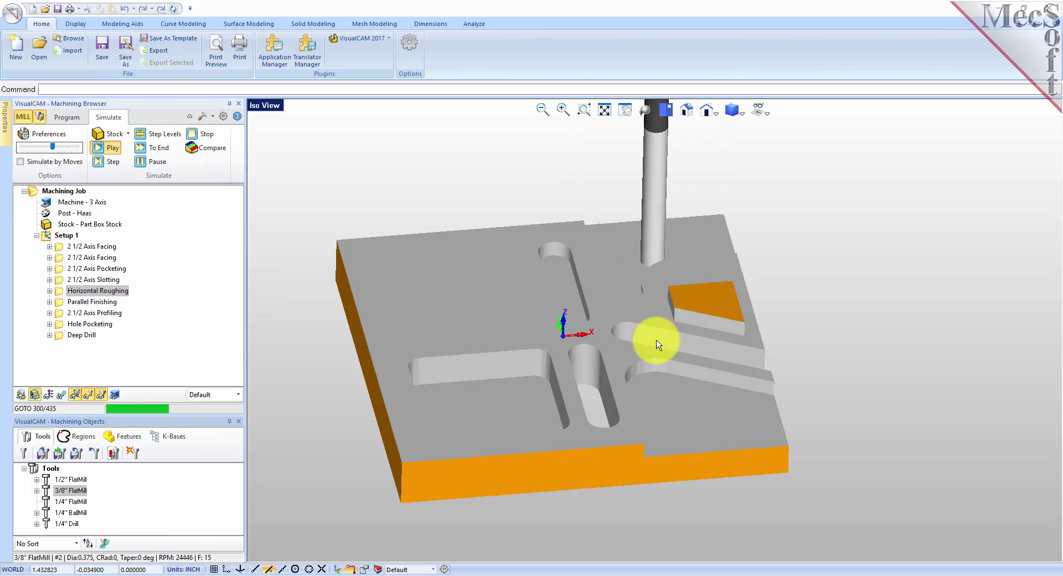
pyautogui.moveTo(598, 310); pyautogui.dragTo(792, 391, button='right')
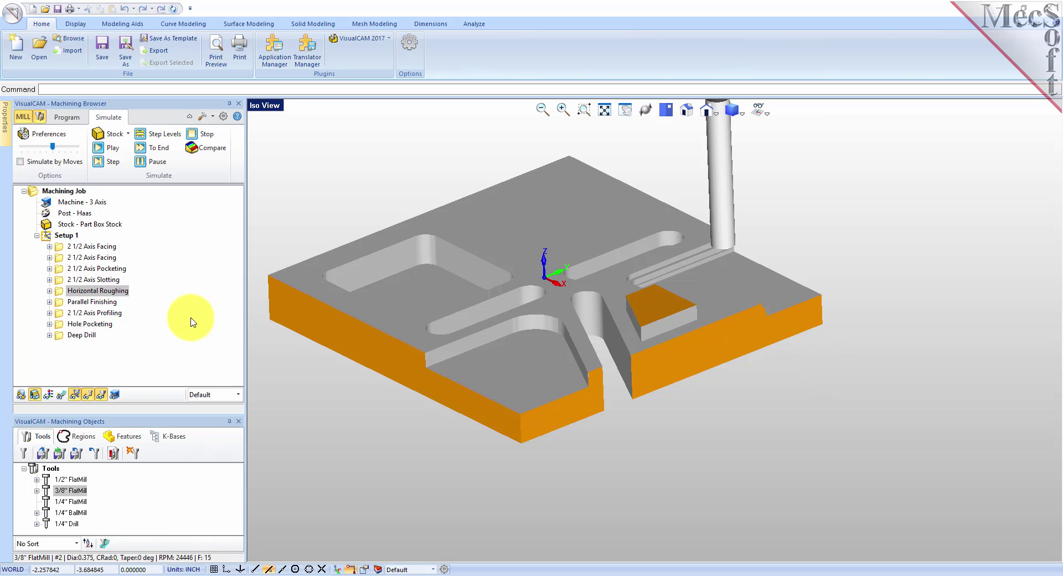
# Simulate the Parallel Finishing operation at maximum speed and the 2 1/2 Axis Profiling operation at the slowest speed.
pyautogui.click(62, 302)
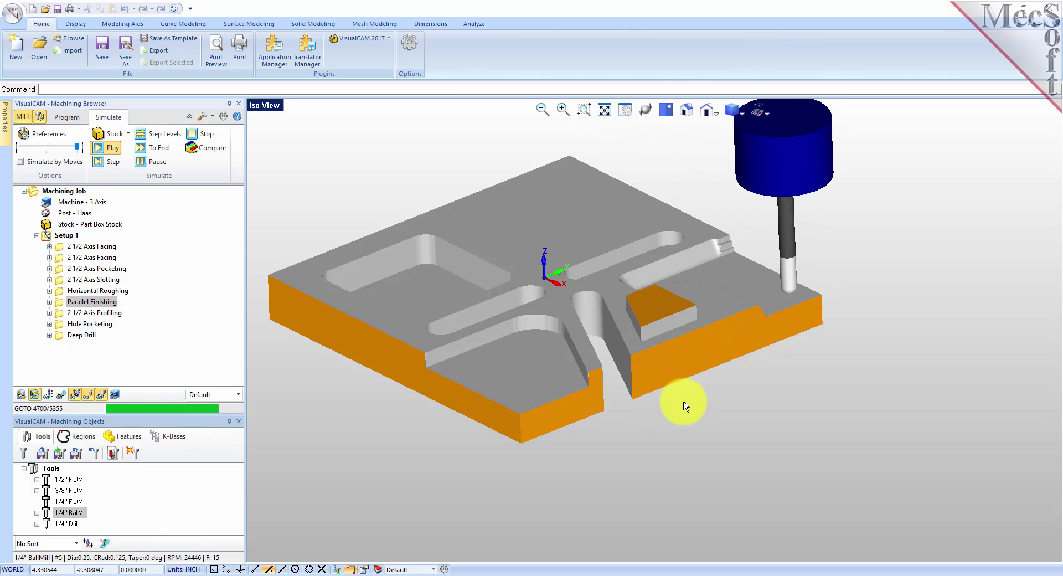
pyautogui.moveTo(609, 379); pyautogui.dragTo(617, 450)
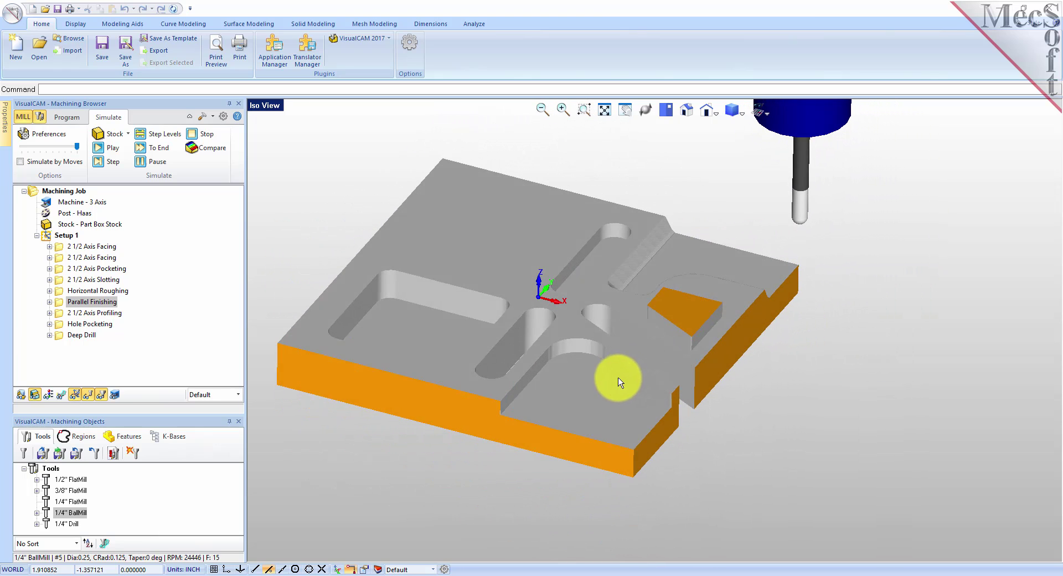
pyautogui.click(69, 313)
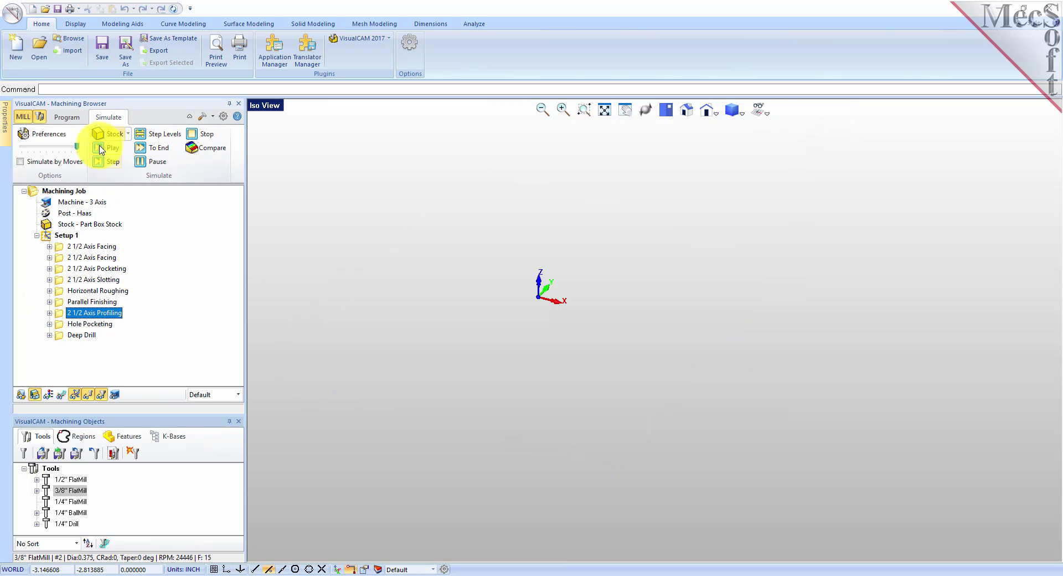
pyautogui.click(39, 148)
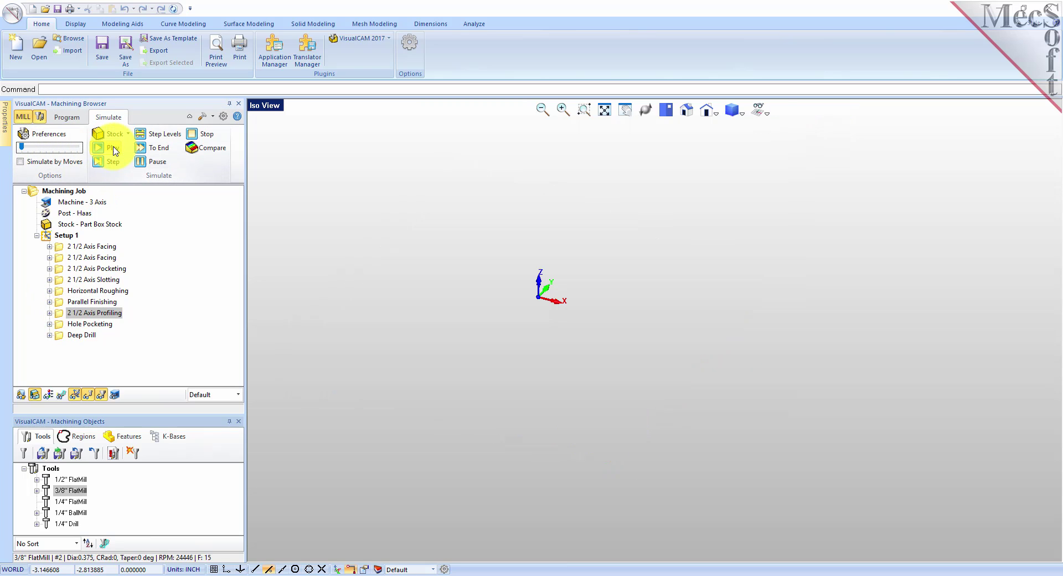
pyautogui.click(115, 150)
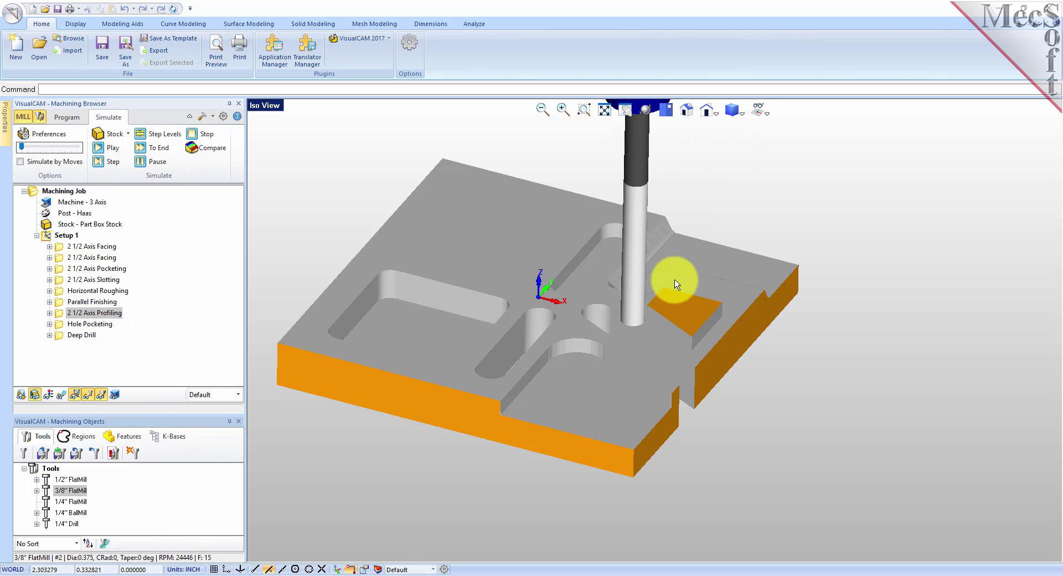
# Simulate the Hole Pocketing operation on the large hole, rerun it and inspect the cut with its toolpath displayed.
pyautogui.click(61, 325)
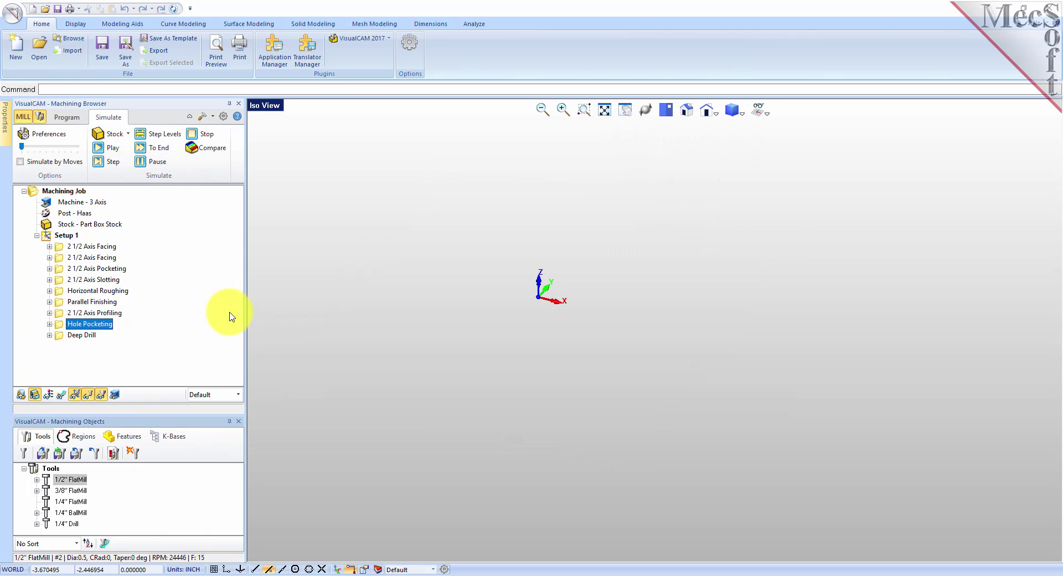
pyautogui.click(113, 148)
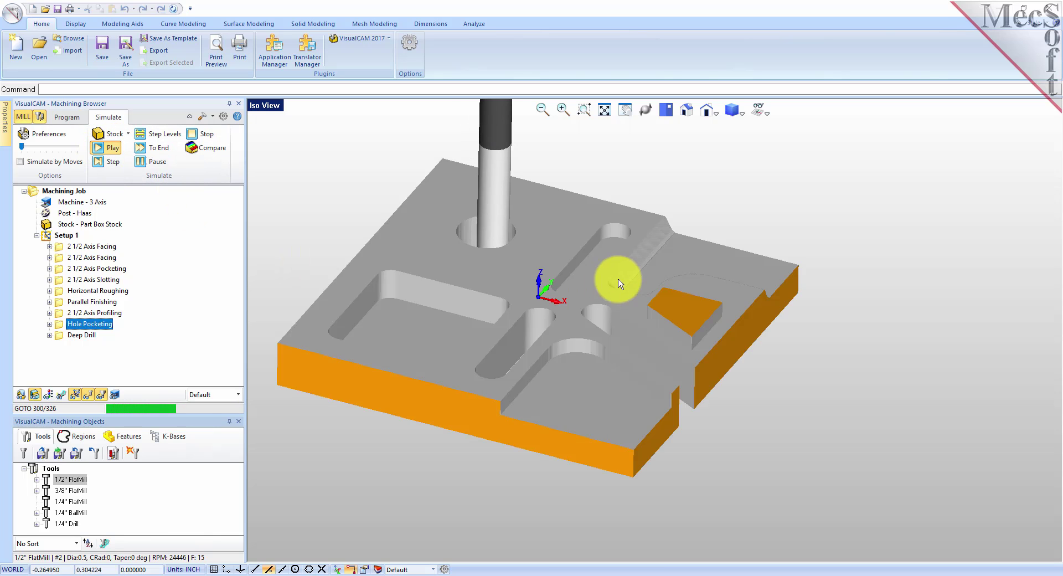
pyautogui.moveTo(557, 268); pyautogui.dragTo(550, 229, button='middle')
pyautogui.click(114, 162)
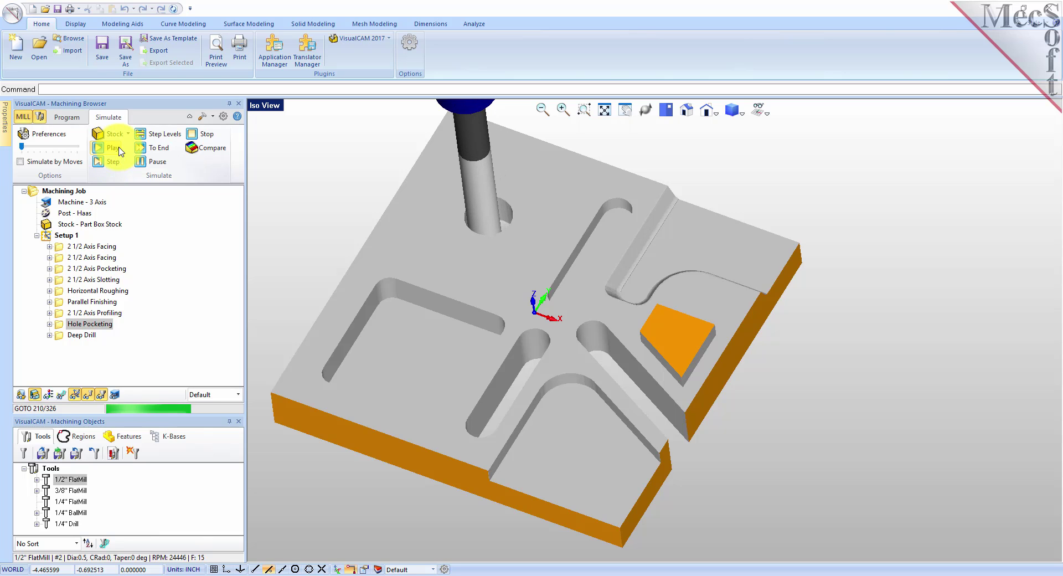
pyautogui.moveTo(545, 286)
pyautogui.mouseDown(button='middle')
pyautogui.moveTo(543, 239)
pyautogui.moveTo(538, 274)
pyautogui.mouseUp(button='middle')
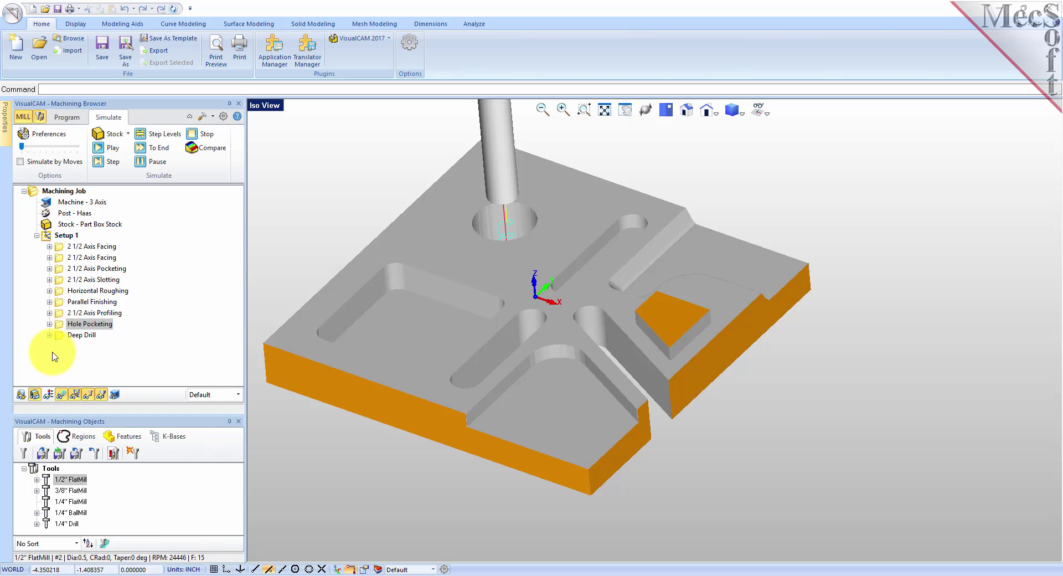
# Simulate the Deep Drill operation on the small hole pattern at about medium speed and return to the programming view.
pyautogui.click(78, 335)
pyautogui.click(113, 148)
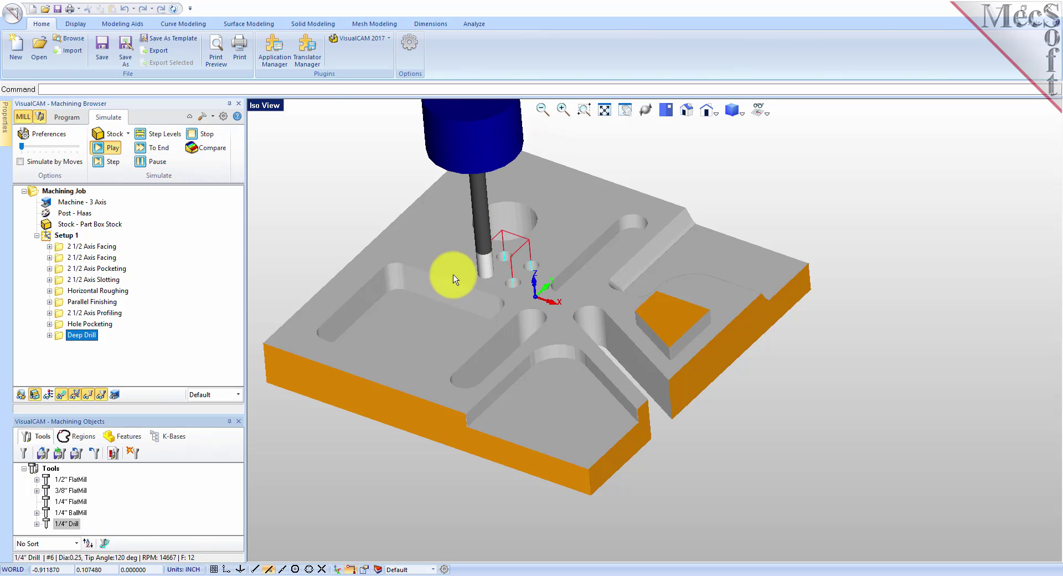
pyautogui.moveTo(22, 146); pyautogui.dragTo(58, 146)
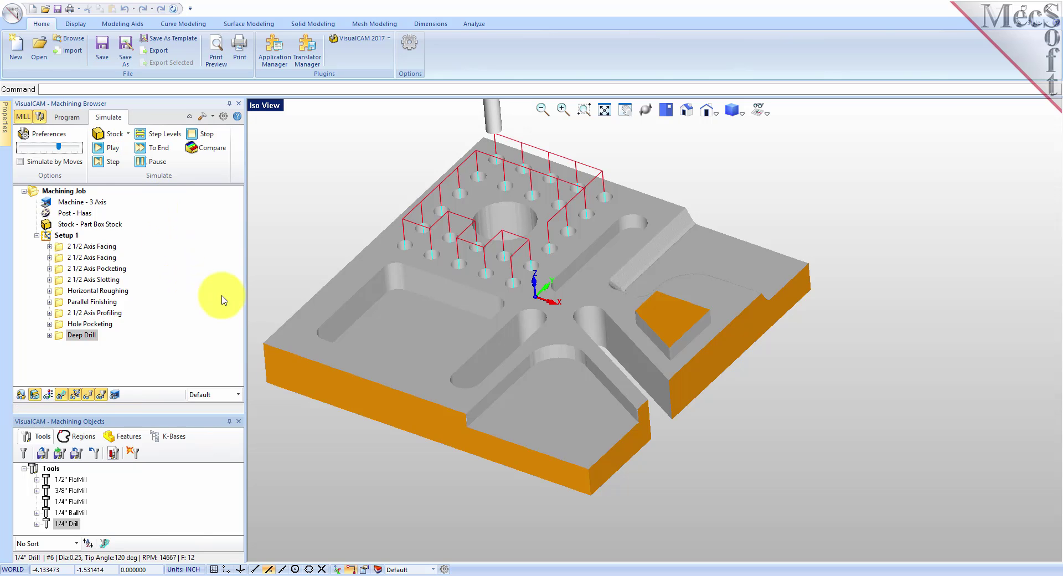
pyautogui.doubleClick(62, 336)
pyautogui.click(242, 134)
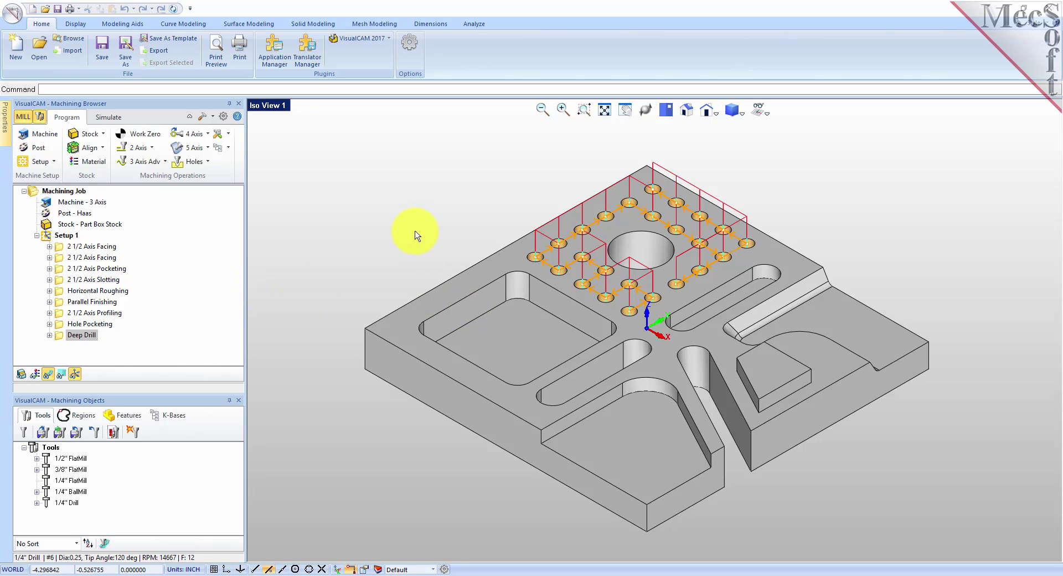
# Review the machining operations information for Setup 1, checking the tools, cut feeds and machine times, and close it.
pyautogui.click(51, 236)
pyautogui.rightClick(74, 239)
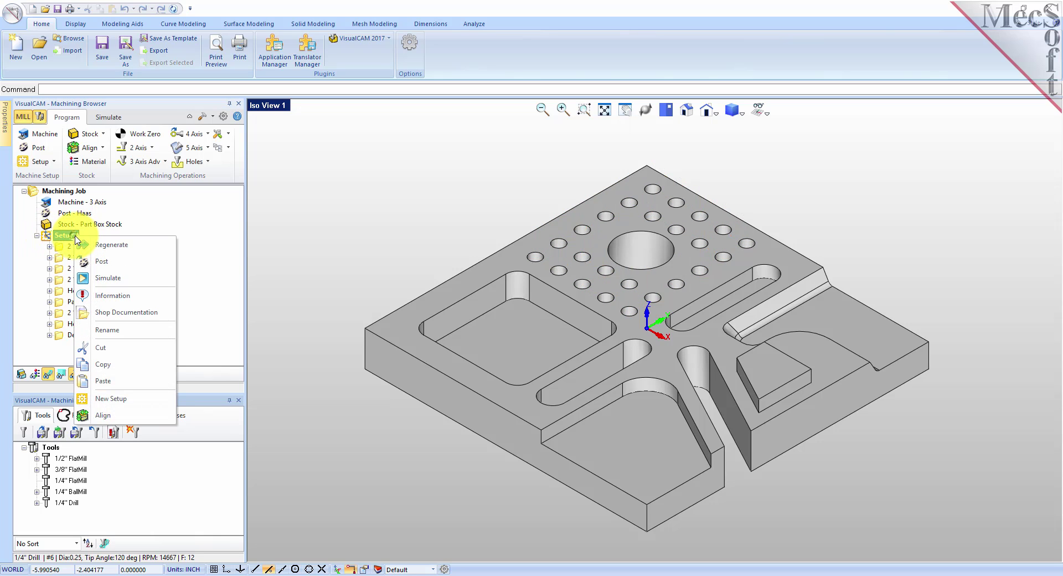
pyautogui.click(143, 297)
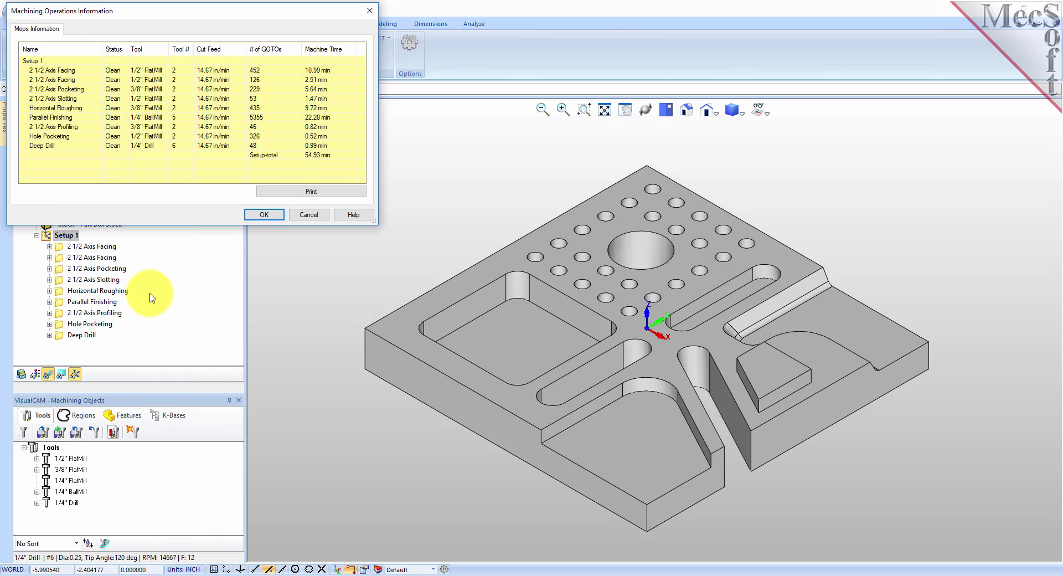
pyautogui.click(58, 80)
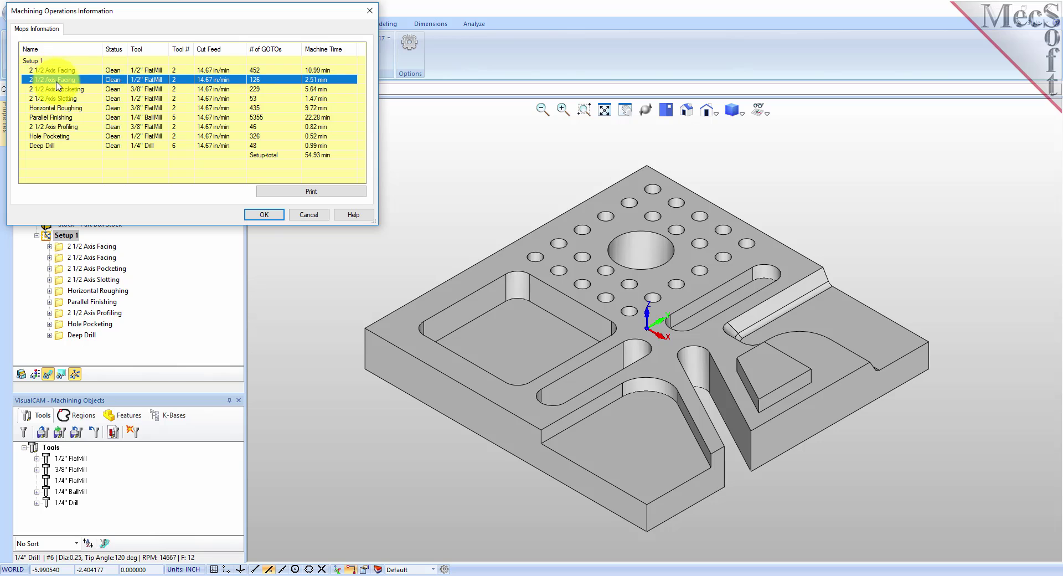
pyautogui.click(61, 89)
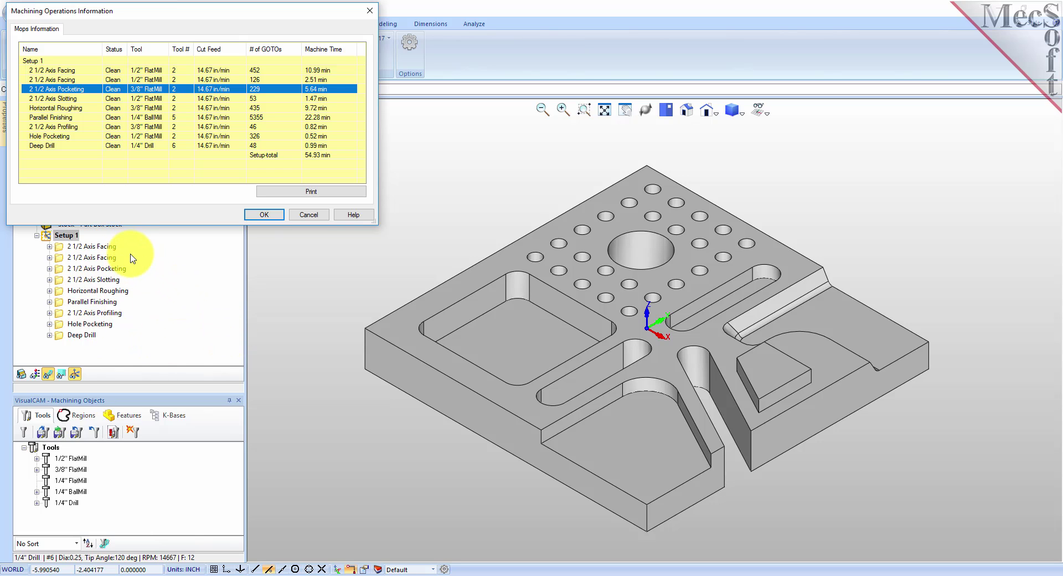
pyautogui.click(265, 215)
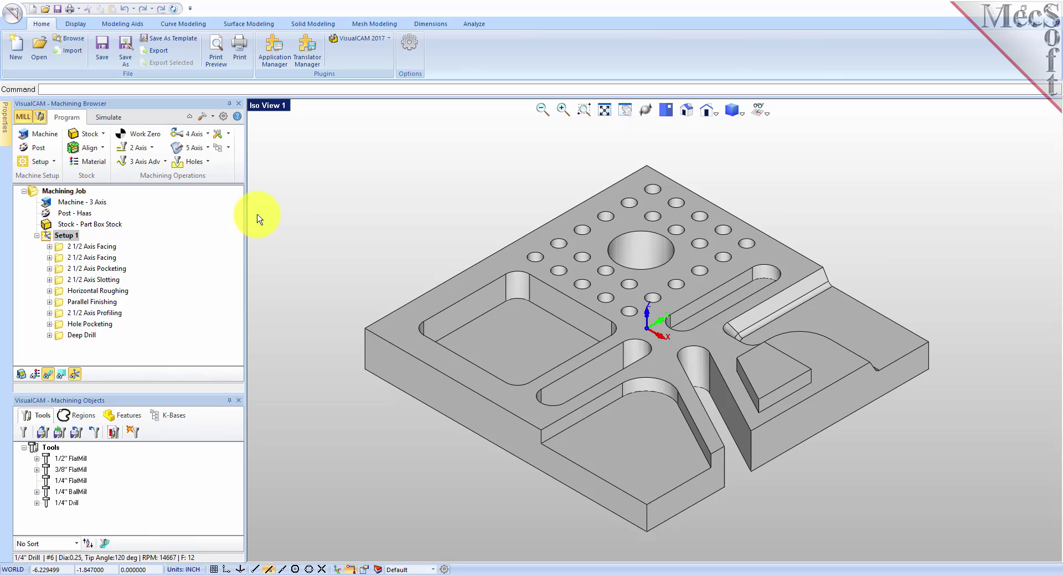
# Generate shop documentation for Setup 1 with output template Template2, saved as FeatureMachiningQuickStart.html in the QuickStart folder.
pyautogui.rightClick(66, 236)
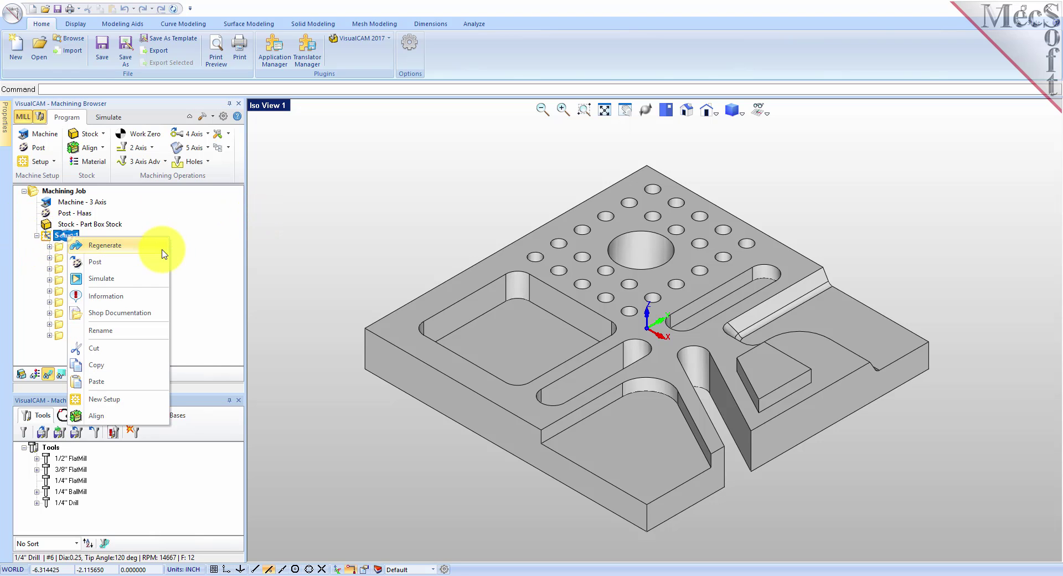
pyautogui.click(159, 313)
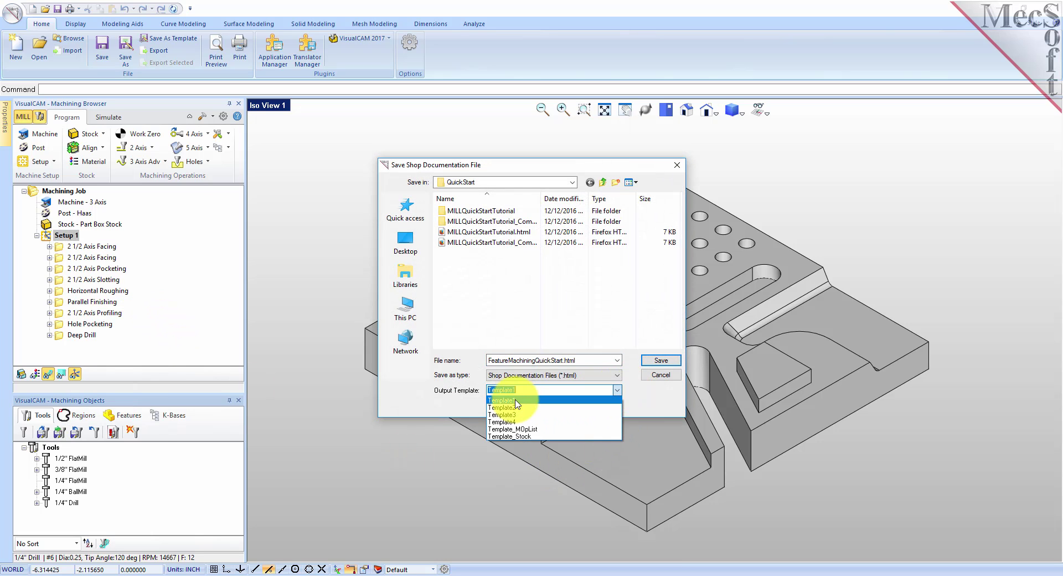
pyautogui.click(521, 411)
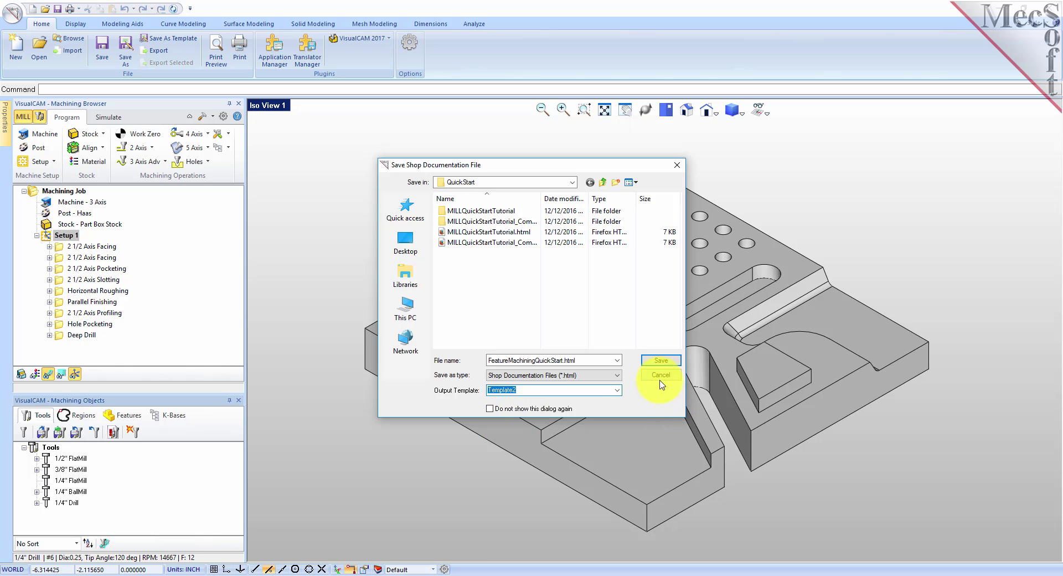
pyautogui.click(661, 361)
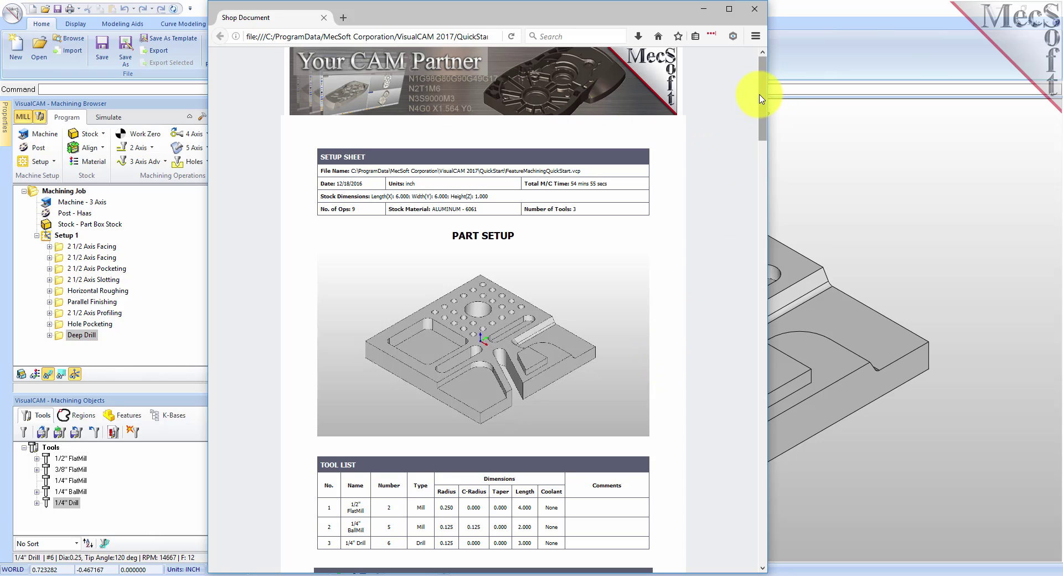
# Examine the shop document's setup sheet, stock dimensions, tool list and machine operations list with toolpath images, and close the browser.
pyautogui.scroll(-2, 765, 108)
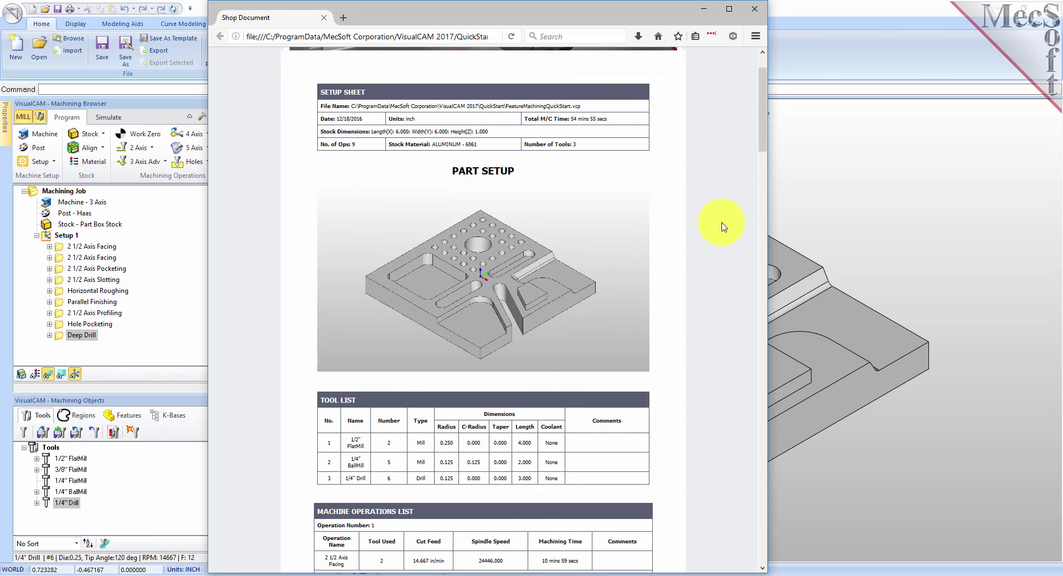
pyautogui.scroll(-3, 765, 118)
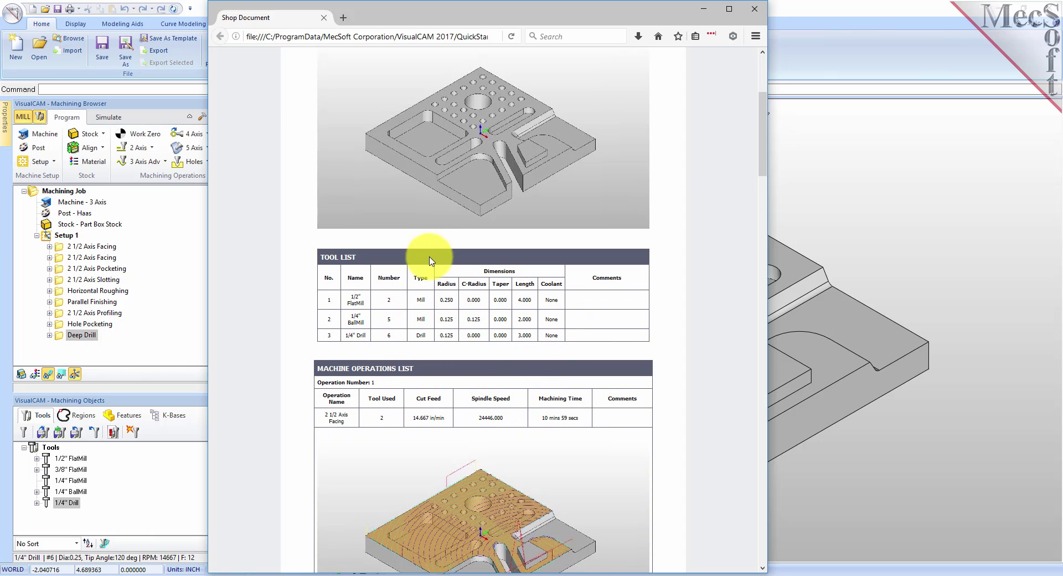
pyautogui.scroll(5, 432, 244)
pyautogui.scroll(-6, 547, 314)
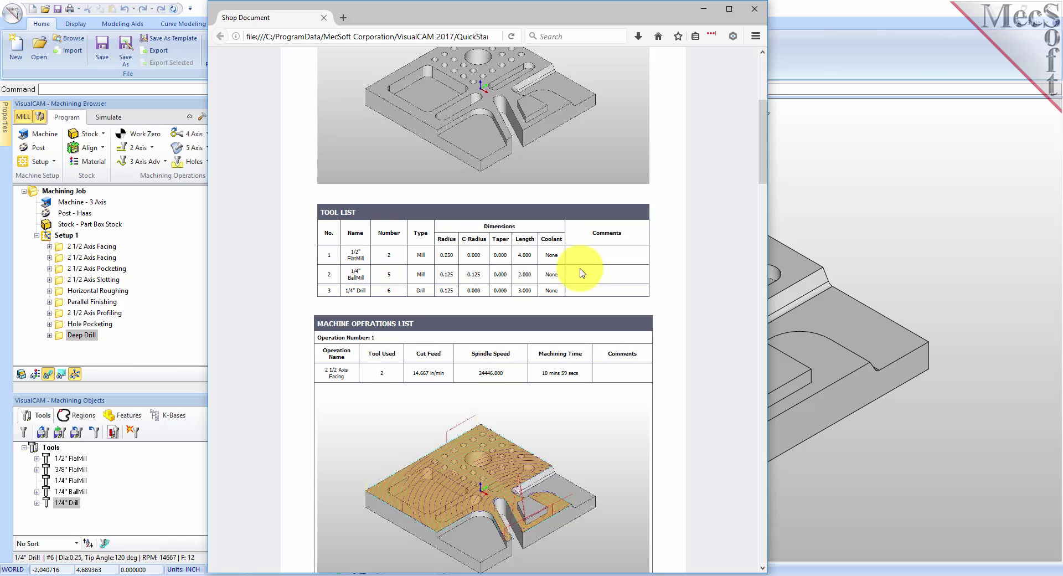
pyautogui.scroll(-5, 736, 276)
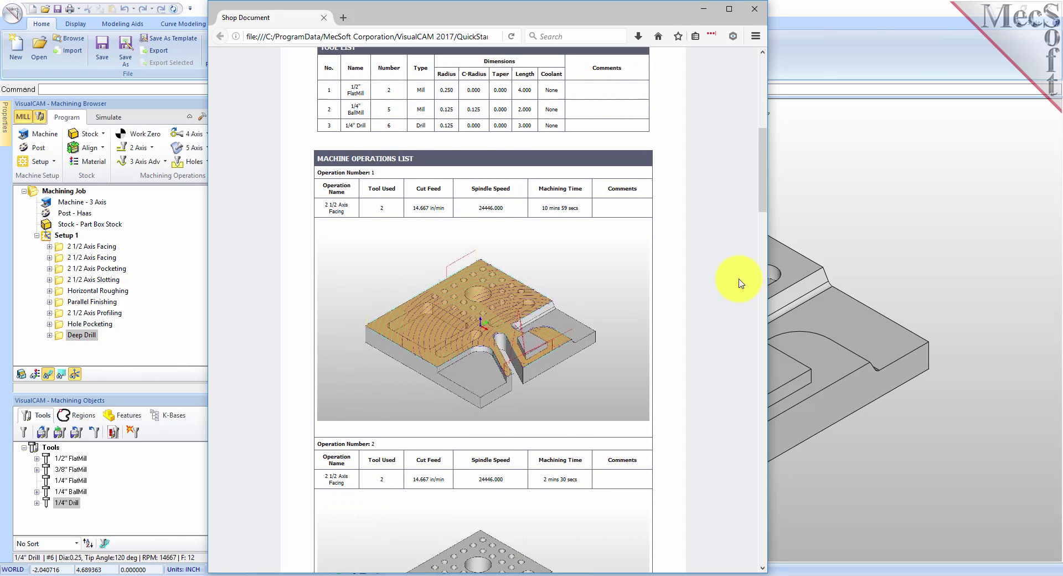
pyautogui.moveTo(763, 178); pyautogui.dragTo(762, 440)
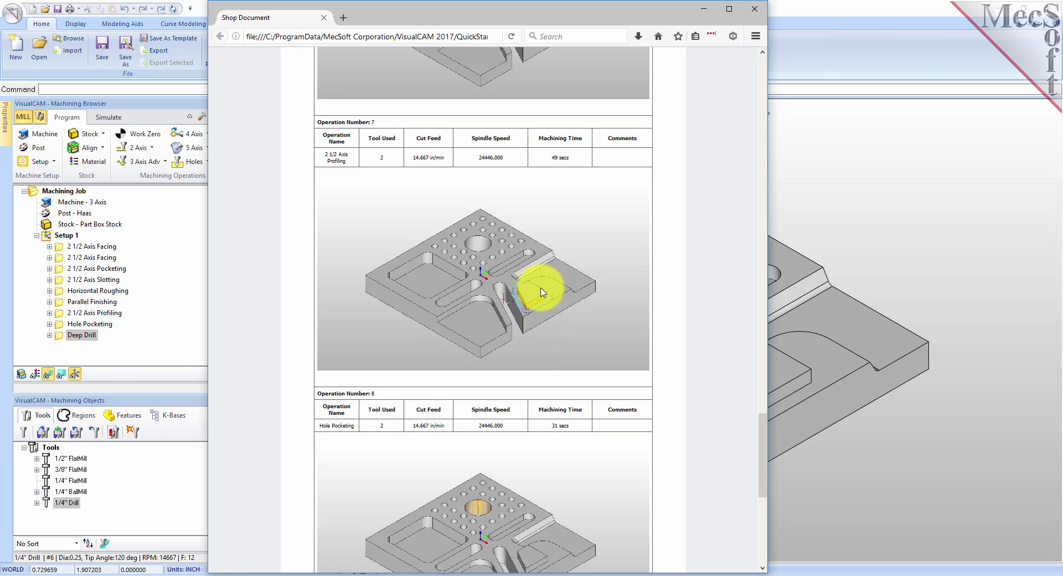
pyautogui.moveTo(761, 441); pyautogui.dragTo(767, 84)
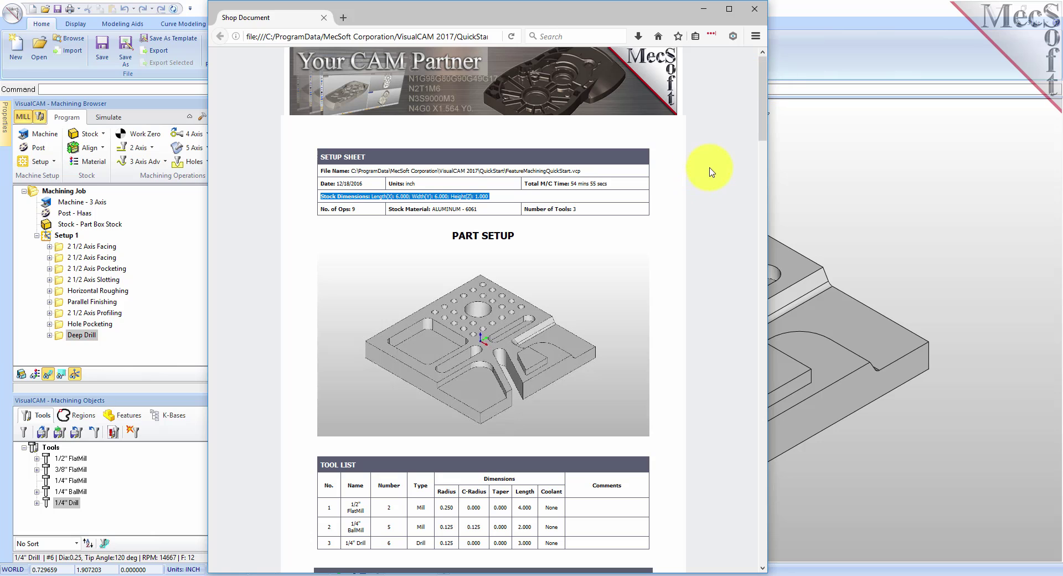
pyautogui.click(754, 9)
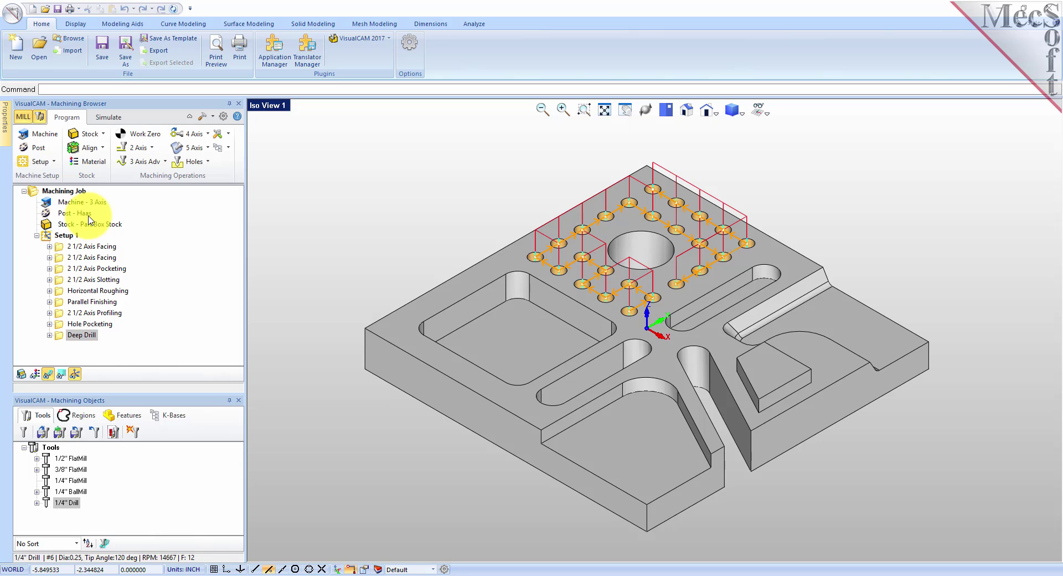
# Post-process Setup 1 with the Haas post to FeatureMachiningQuickStart_Setup 1.nc in the QuickStart folder.
pyautogui.click(56, 190)
pyautogui.rightClick(49, 235)
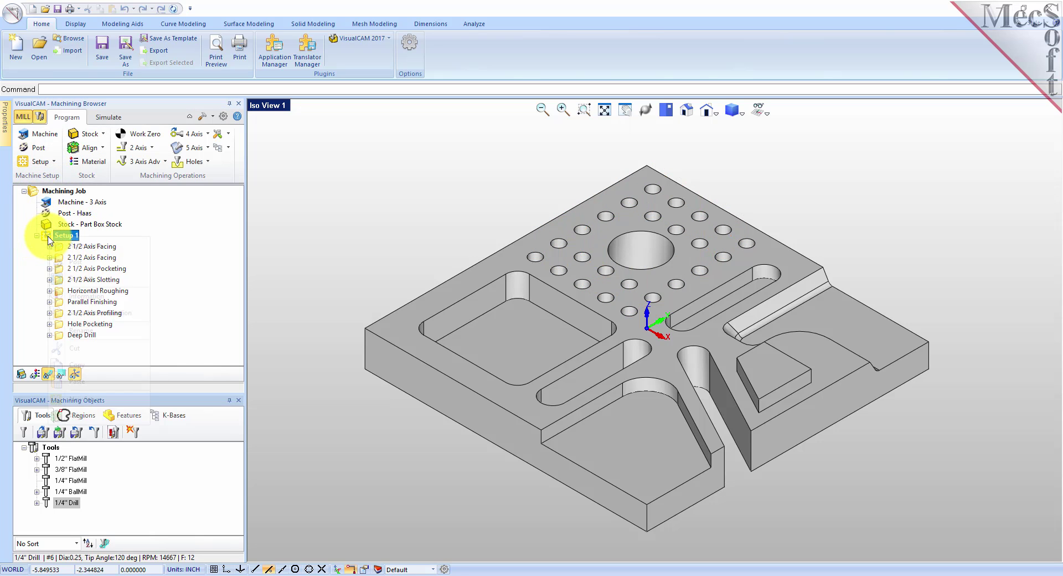
pyautogui.click(125, 269)
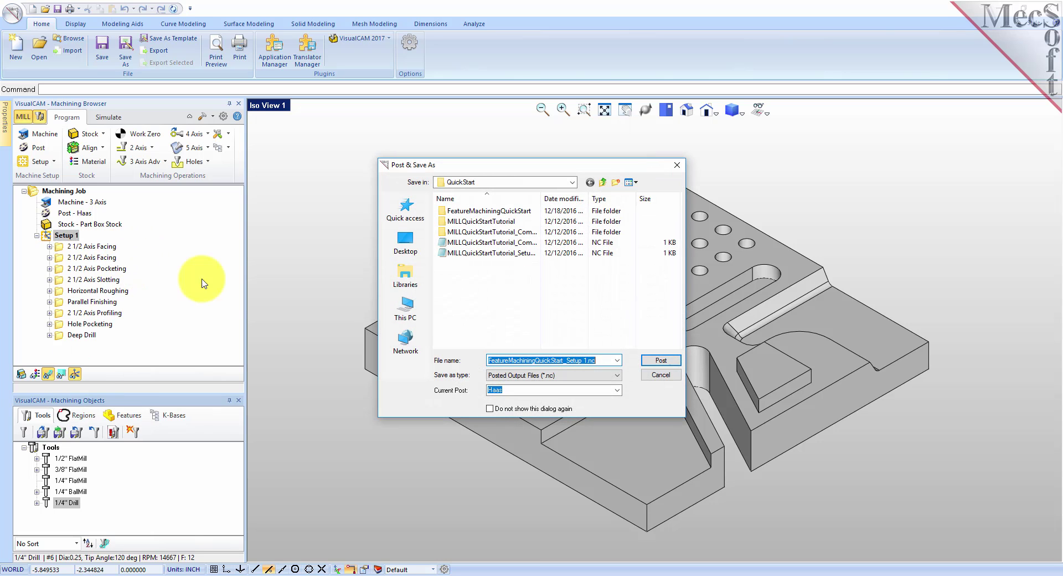
pyautogui.click(657, 358)
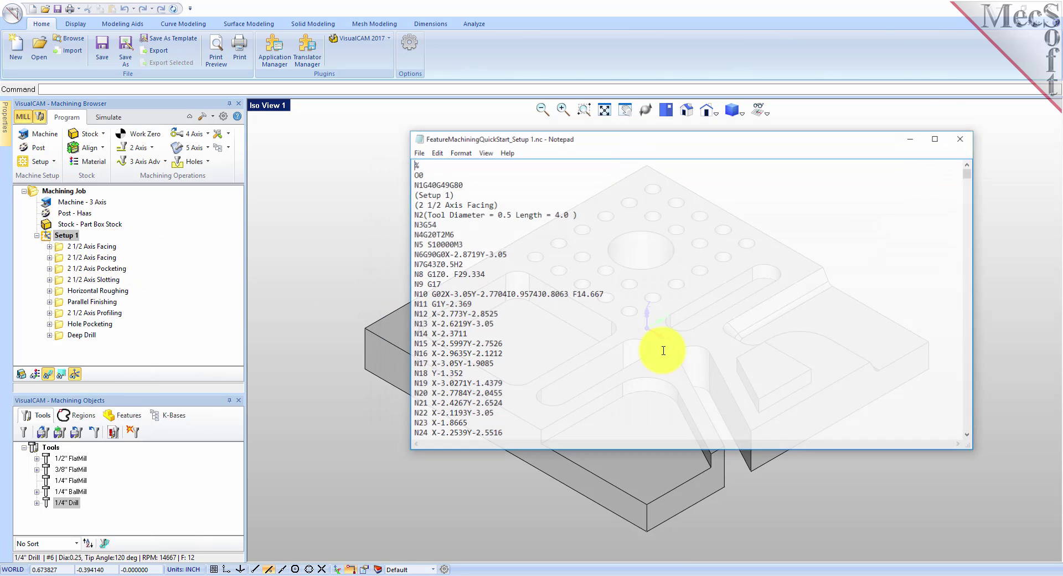
# Narrow the Notepad window, inspect the start of the posted G-code including the 2 1/2 Axis Facing comment, and close the file.
pyautogui.moveTo(976, 284); pyautogui.dragTo(698, 283)
pyautogui.moveTo(692, 173)
pyautogui.mouseDown()
pyautogui.moveTo(688, 250)
pyautogui.moveTo(692, 175)
pyautogui.mouseUp()
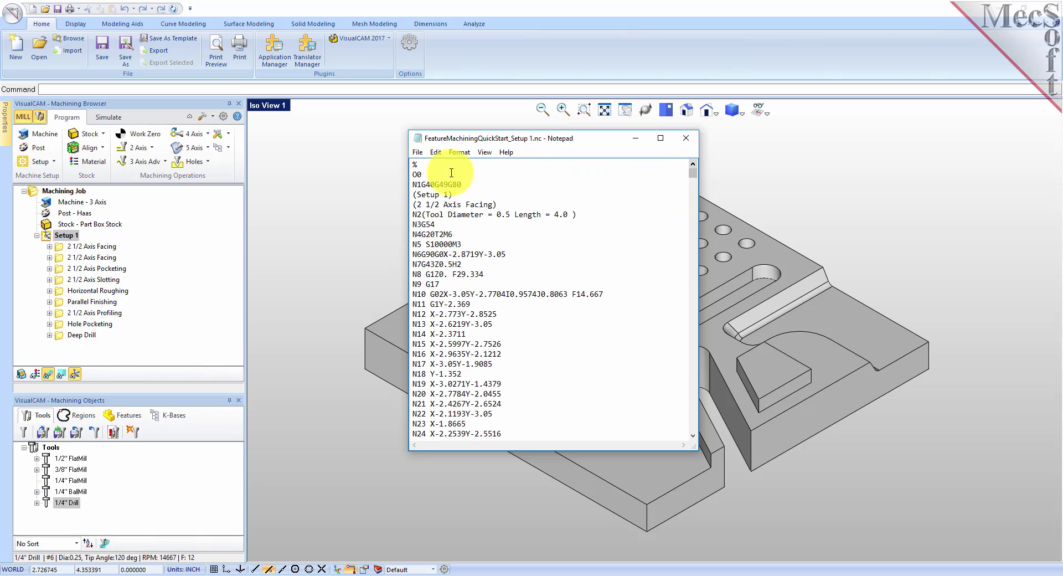
pyautogui.moveTo(498, 204); pyautogui.dragTo(412, 205)
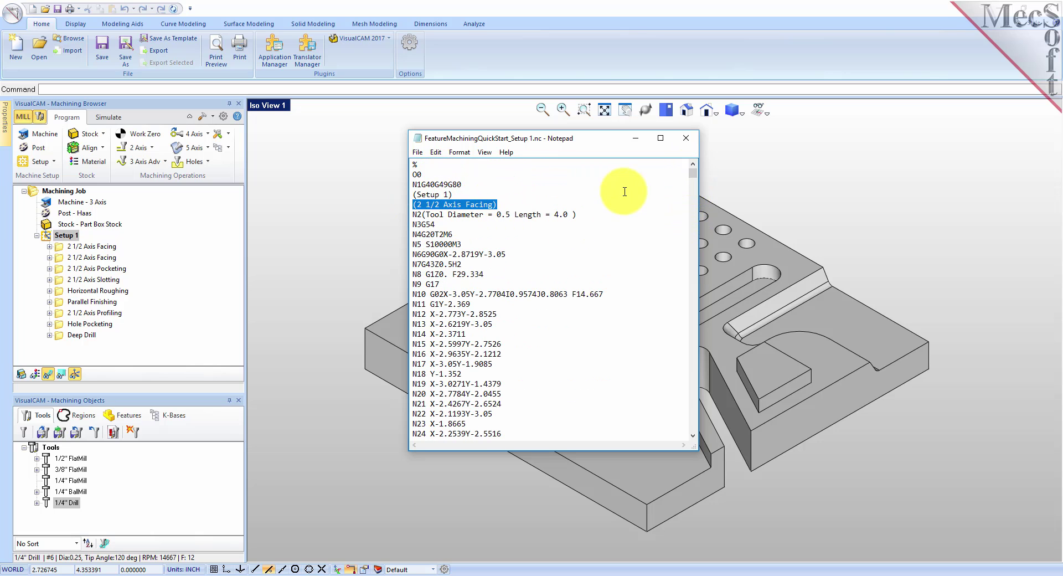
pyautogui.click(686, 137)
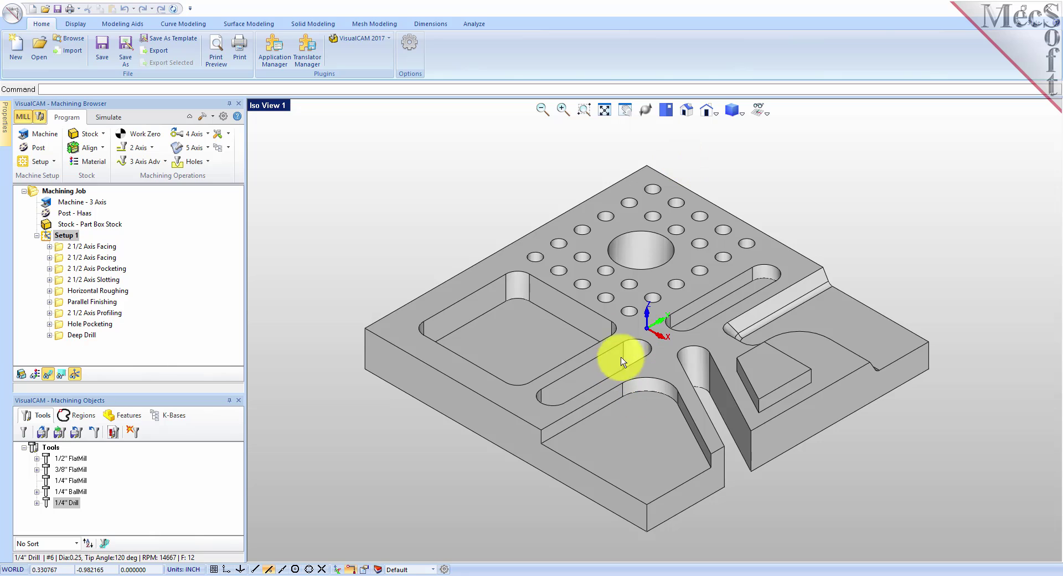